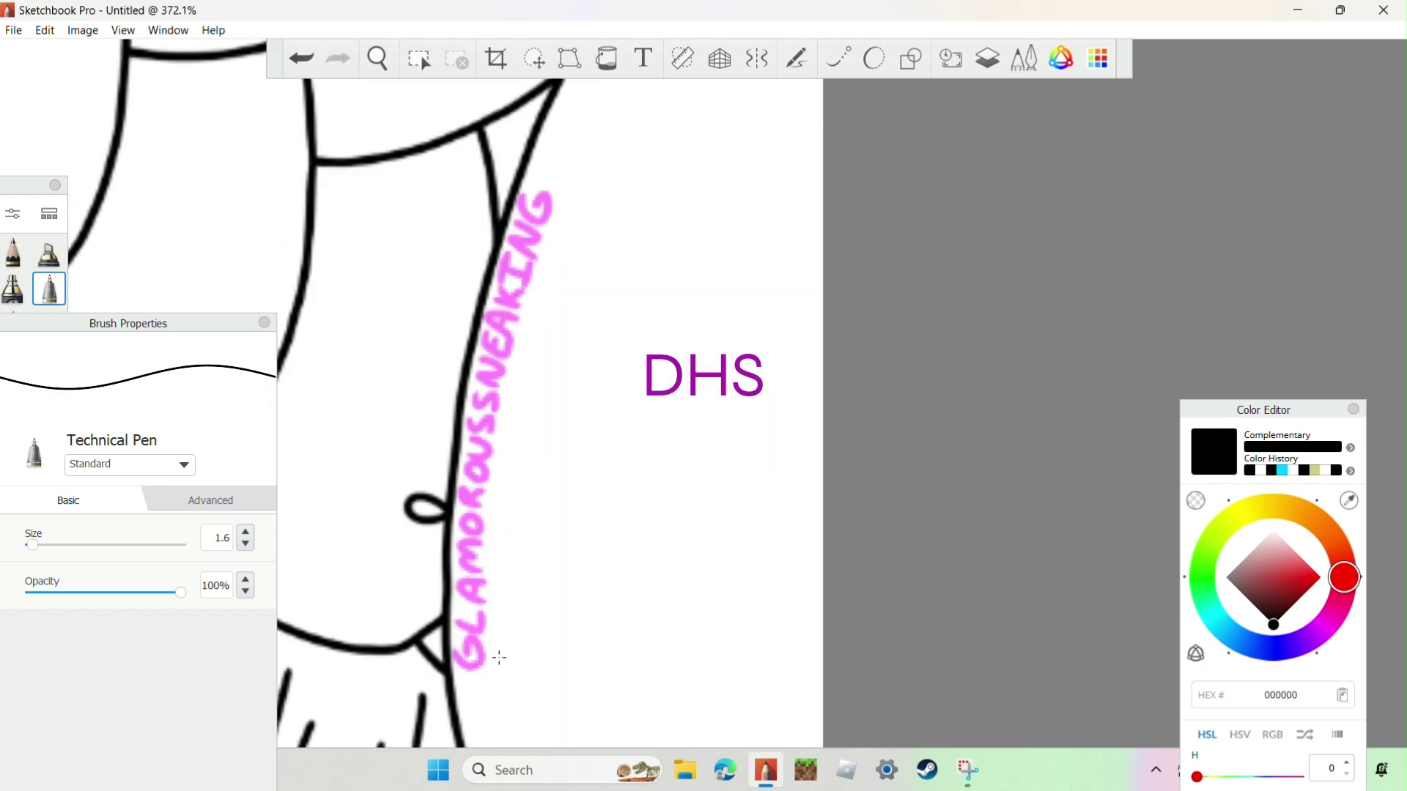
# Step: Thicken the dragon's upper eyelid in black and extend it into a pointed outer corner
pyautogui.hotkey('ctrl', 'z')
pyautogui.keyDown('alt'); pyautogui.click(539, 278); pyautogui.keyUp('alt')
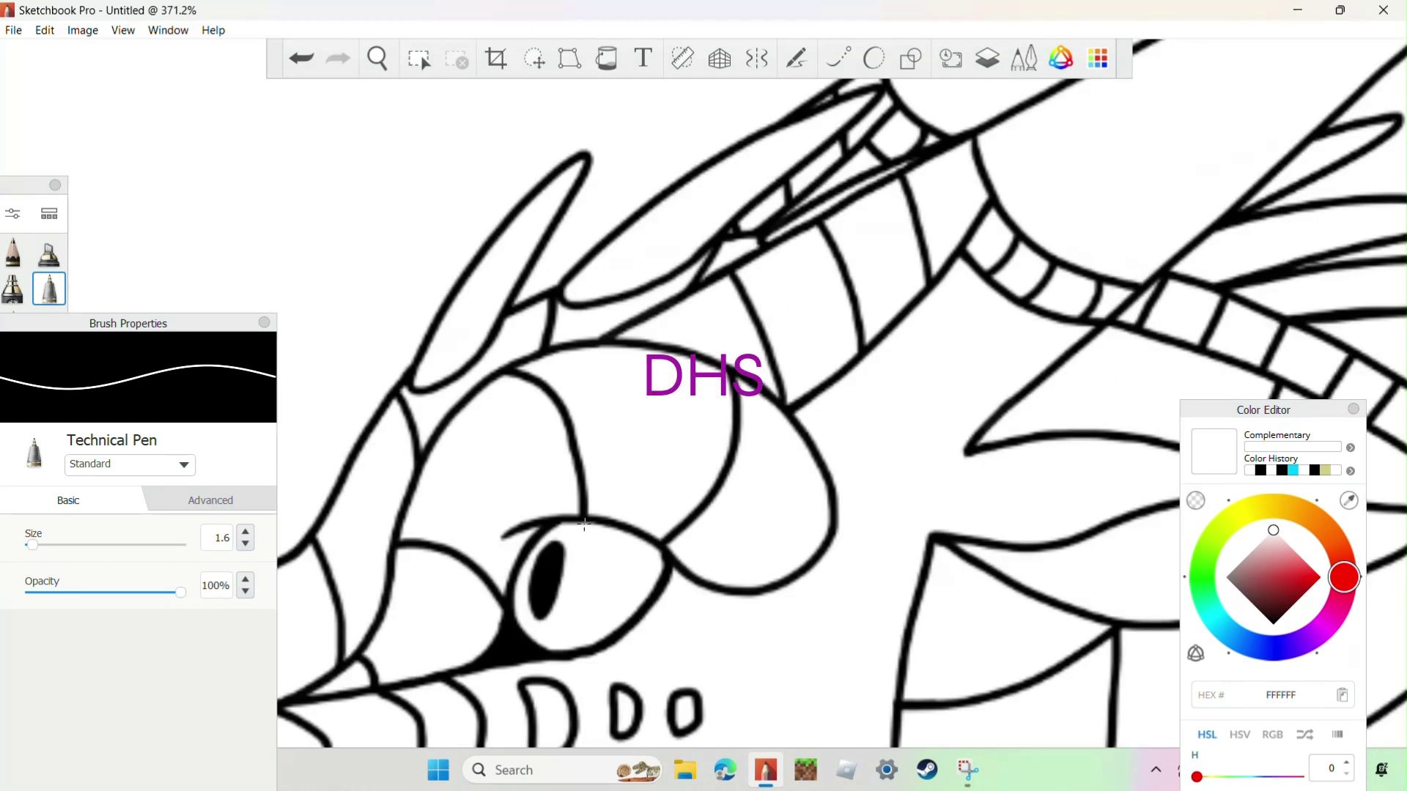
pyautogui.scroll(3, 545, 290)
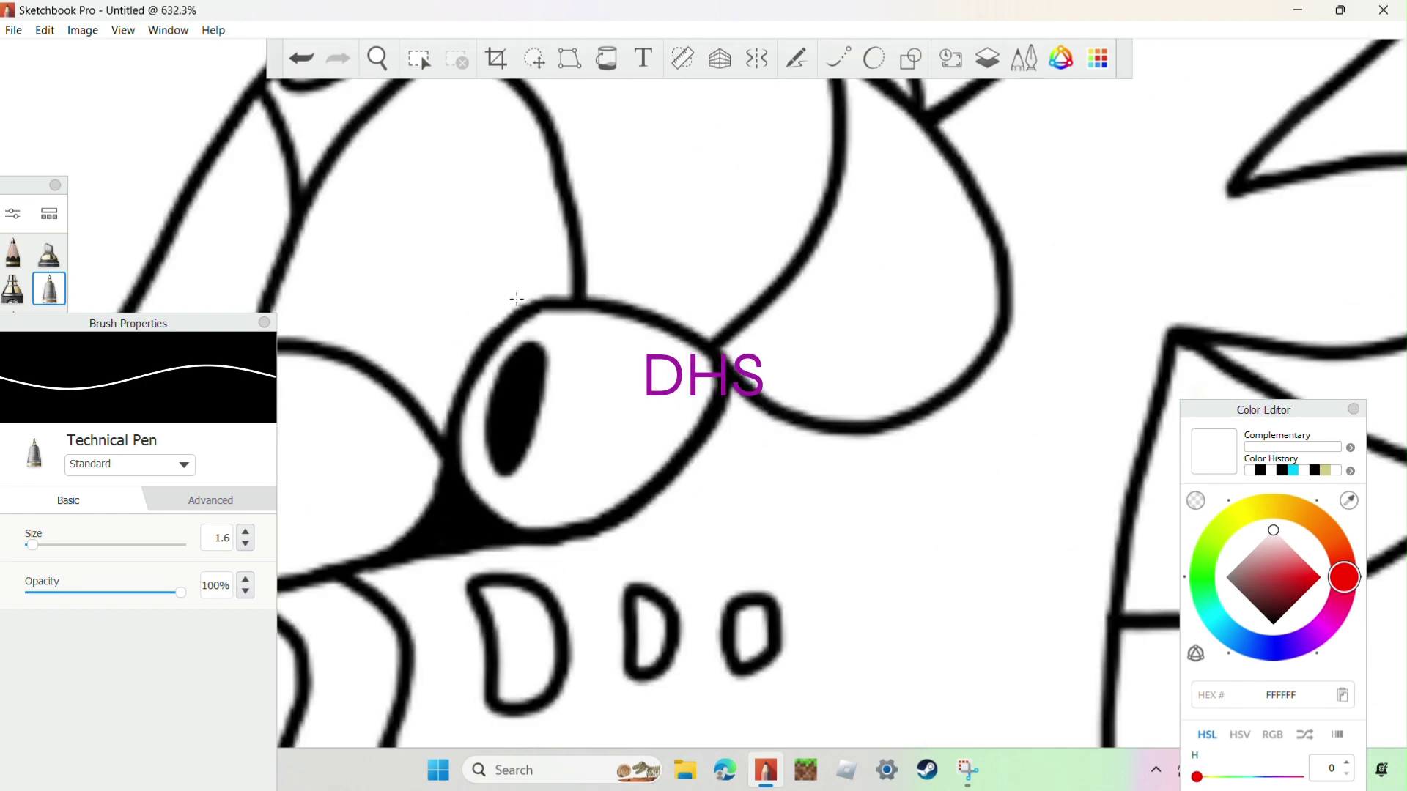
pyautogui.keyDown('alt'); pyautogui.click(516, 299); pyautogui.keyUp('alt')
pyautogui.moveTo(517, 298); pyautogui.dragTo(646, 299)
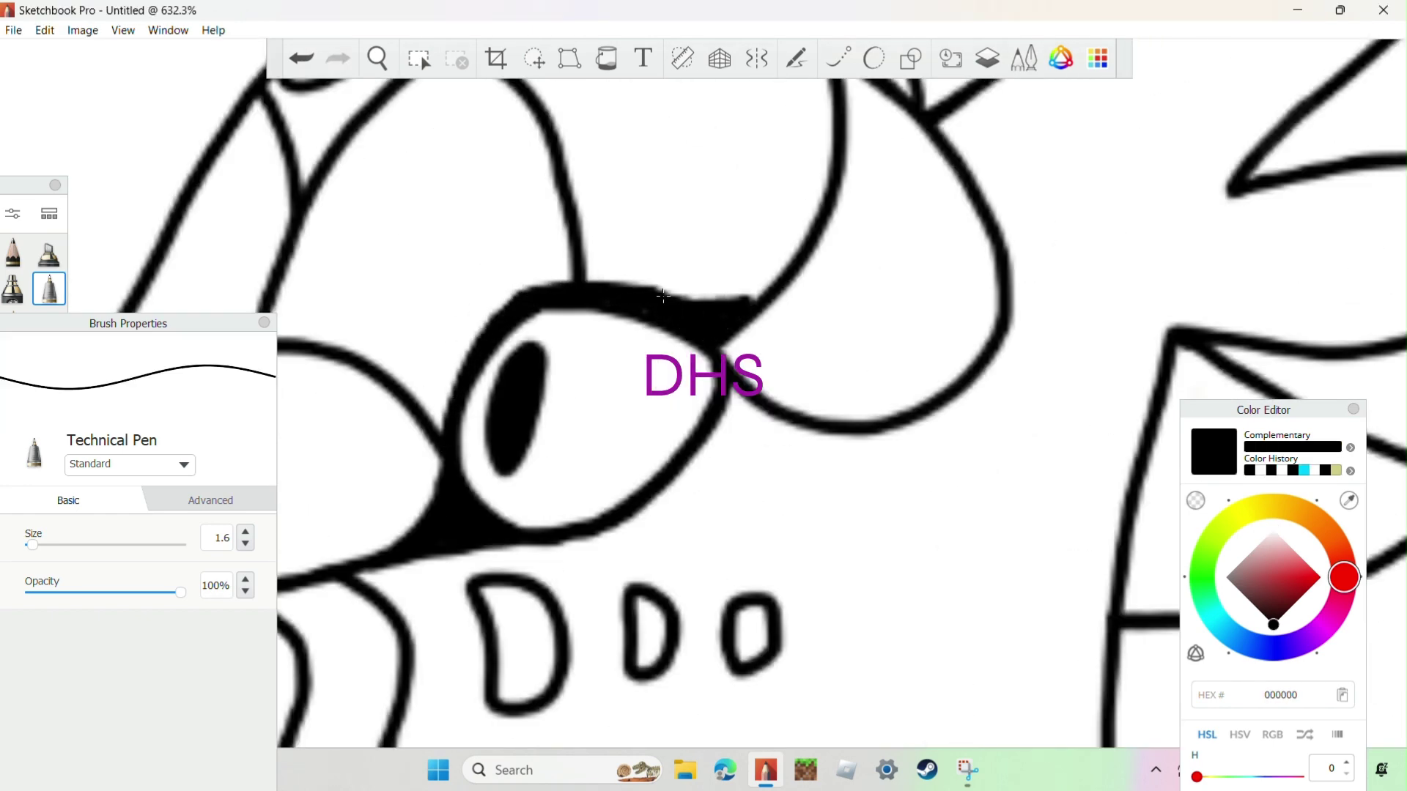
pyautogui.scroll(-3, 610, 538)
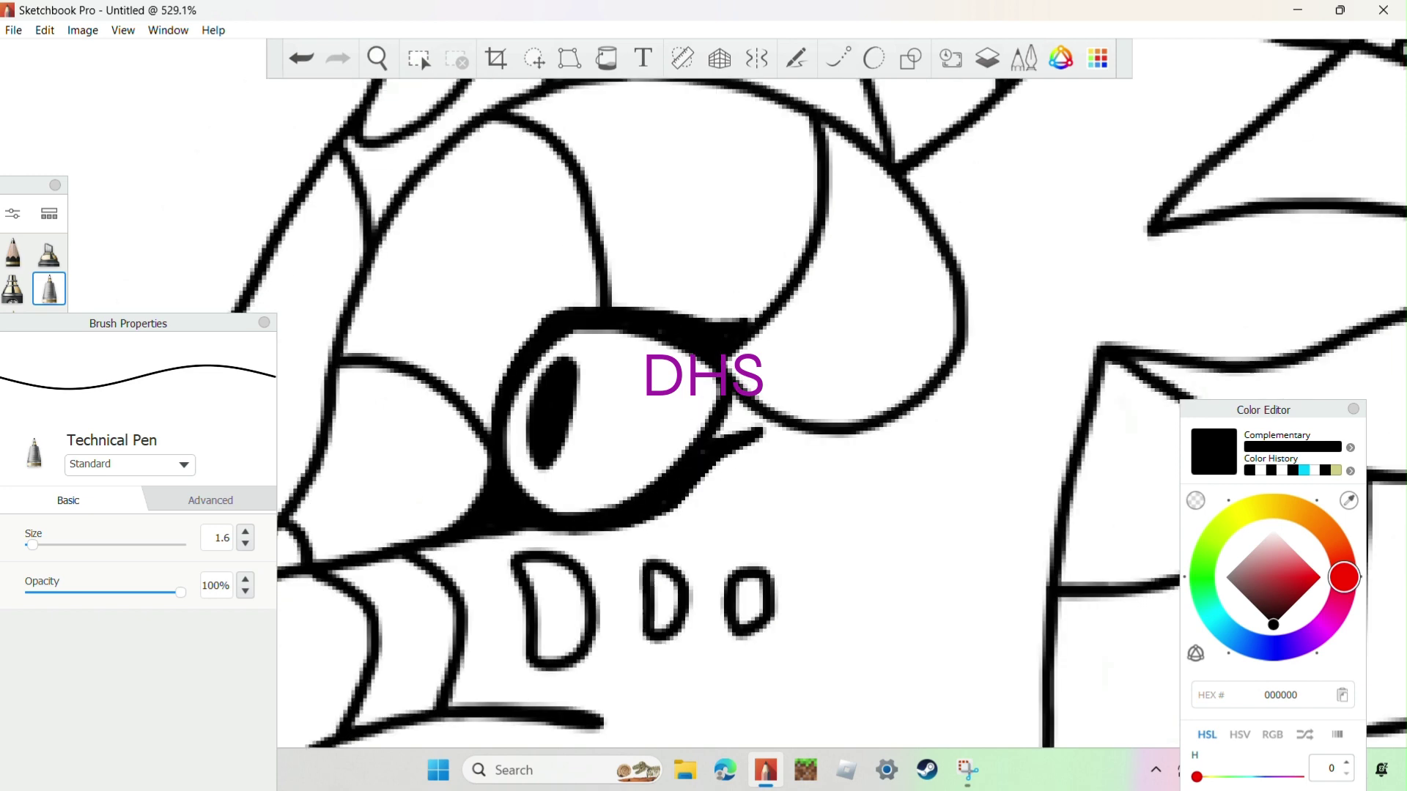
# Step: Replace the rounded scale behind the eye with a curved line up to the brow scale's point, and erase the inner curve
pyautogui.keyDown('alt'); pyautogui.click(789, 420); pyautogui.keyUp('alt')
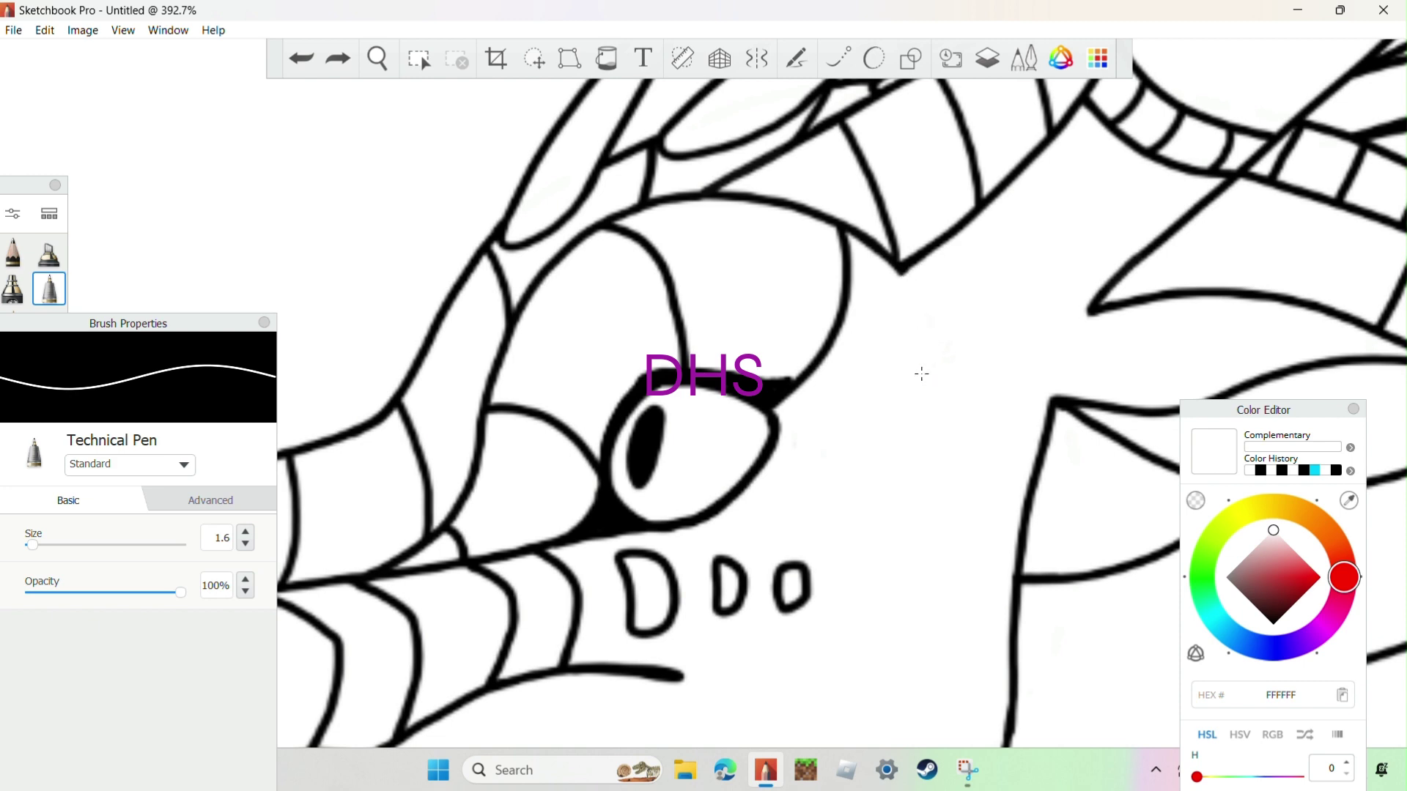
pyautogui.keyDown('alt'); pyautogui.click(776, 411); pyautogui.keyUp('alt')
pyautogui.moveTo(777, 410); pyautogui.dragTo(901, 272)
pyautogui.scroll(3, 910, 339)
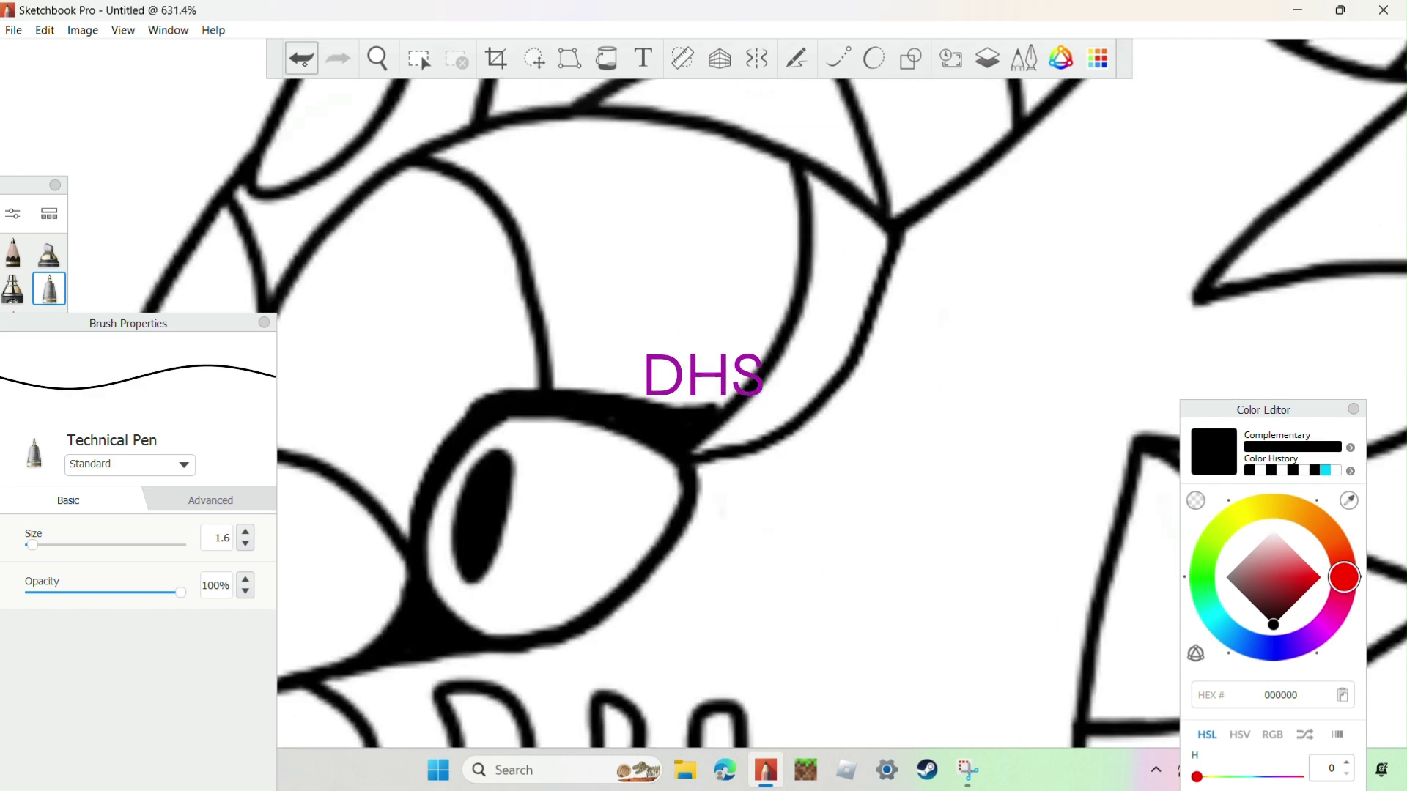
pyautogui.hotkey('ctrl', 'z')
pyautogui.moveTo(693, 458)
pyautogui.mouseDown()
pyautogui.moveTo(791, 430)
pyautogui.moveTo(909, 209)
pyautogui.mouseUp()
pyautogui.keyDown('alt'); pyautogui.click(767, 211); pyautogui.keyUp('alt')
pyautogui.moveTo(798, 165); pyautogui.dragTo(807, 218)
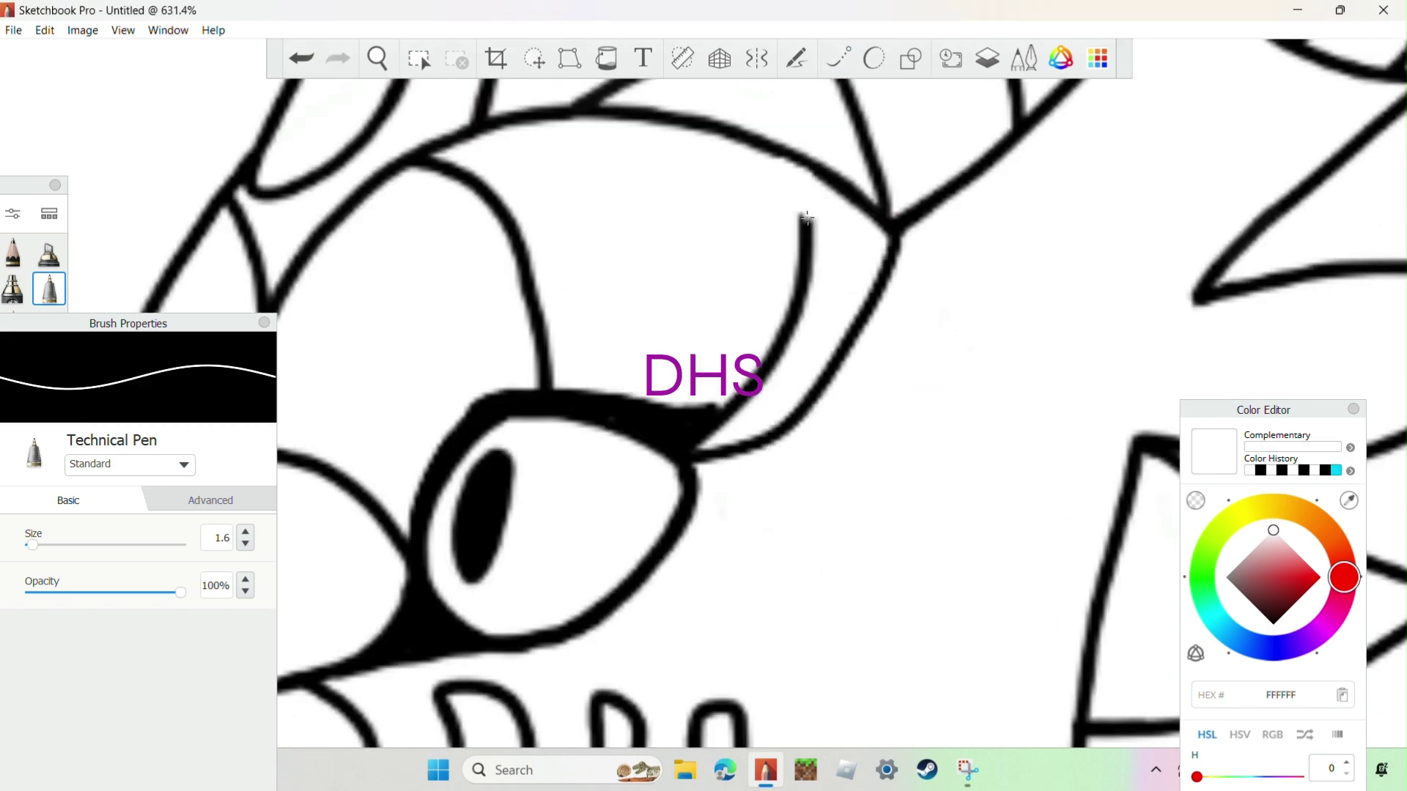
# Step: Draw a small teardrop-shaped scale at the eye's outer corner and erase the stray lines inside it
pyautogui.keyDown('alt'); pyautogui.click(787, 418); pyautogui.keyUp('alt')
pyautogui.moveTo(692, 458)
pyautogui.mouseDown()
pyautogui.moveTo(835, 363)
pyautogui.moveTo(696, 466)
pyautogui.mouseUp()
pyautogui.hotkey('ctrl', 'z')
pyautogui.scroll(4, 806, 410)
pyautogui.keyDown('alt'); pyautogui.click(659, 433); pyautogui.keyUp('alt')
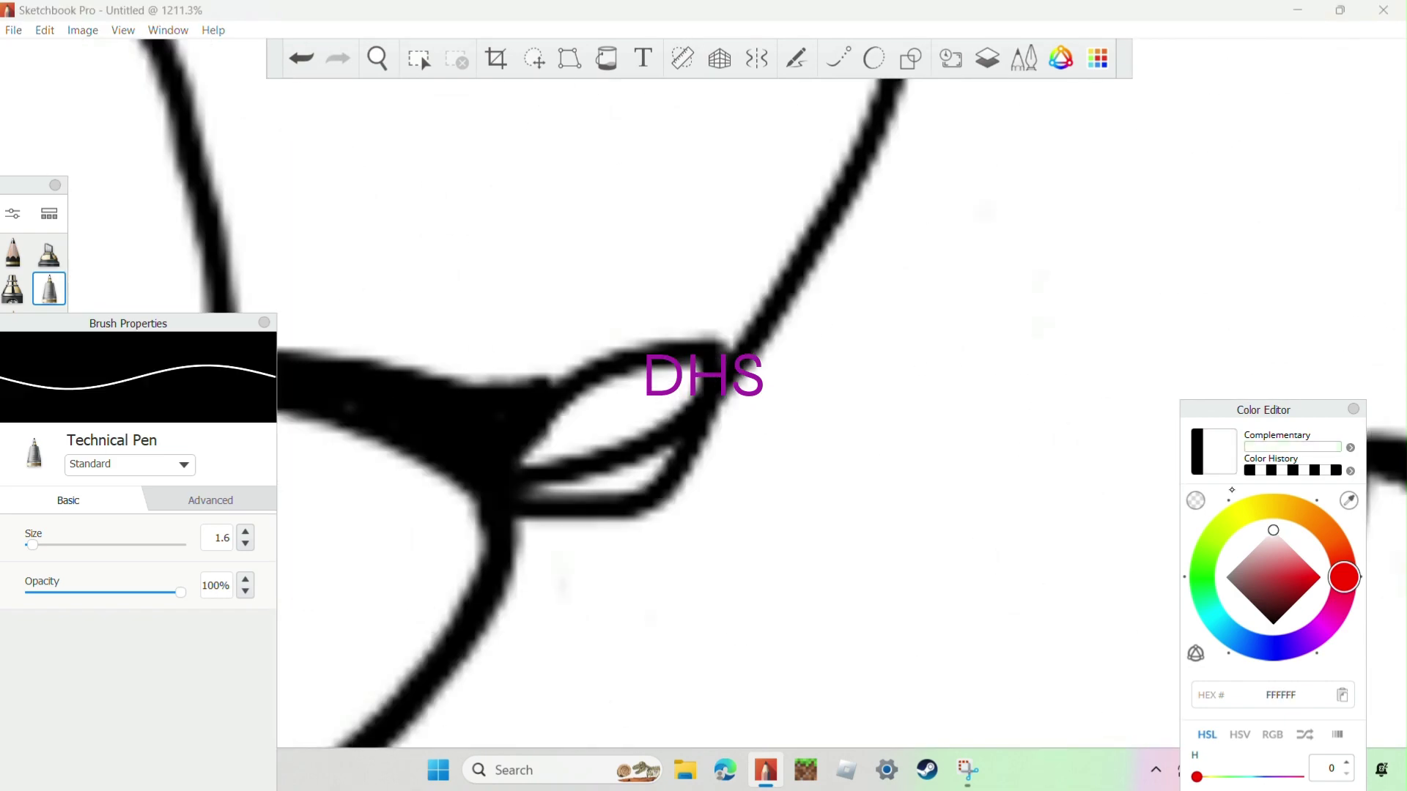
pyautogui.moveTo(689, 392); pyautogui.dragTo(657, 434)
# Step: Draw rows of short black ridge marks along both horns, shrinking towards the tips
pyautogui.scroll(-10, 586, 460)
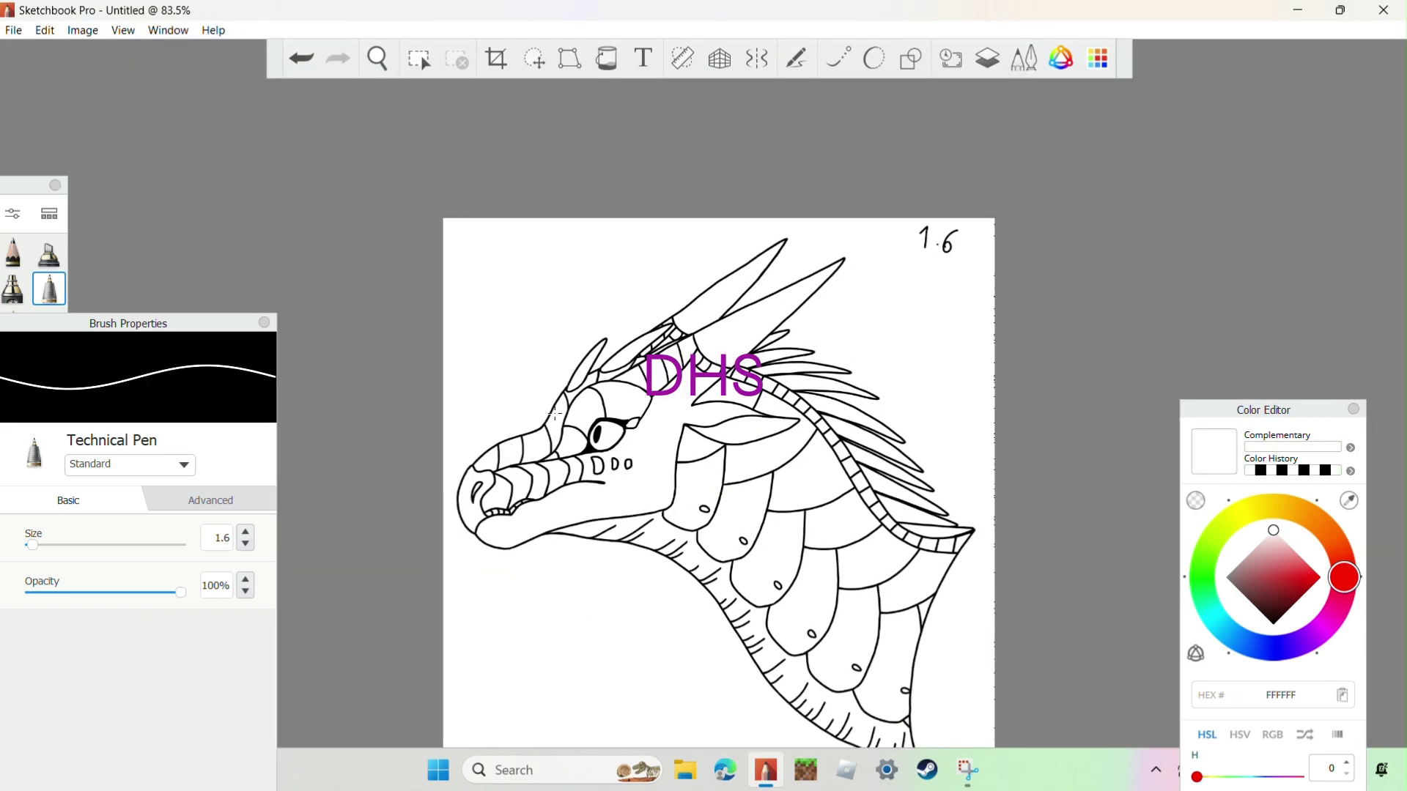
pyautogui.scroll(6, 630, 410)
pyautogui.keyDown('alt'); pyautogui.click(513, 499); pyautogui.keyUp('alt')
pyautogui.moveTo(534, 481)
pyautogui.mouseDown()
pyautogui.moveTo(652, 546)
pyautogui.moveTo(628, 533)
pyautogui.mouseUp()
pyautogui.hotkey('ctrl', 'z')
pyautogui.moveTo(592, 463); pyautogui.dragTo(663, 491)
pyautogui.moveTo(656, 438); pyautogui.dragTo(706, 467)
pyautogui.moveTo(703, 416); pyautogui.dragTo(743, 434)
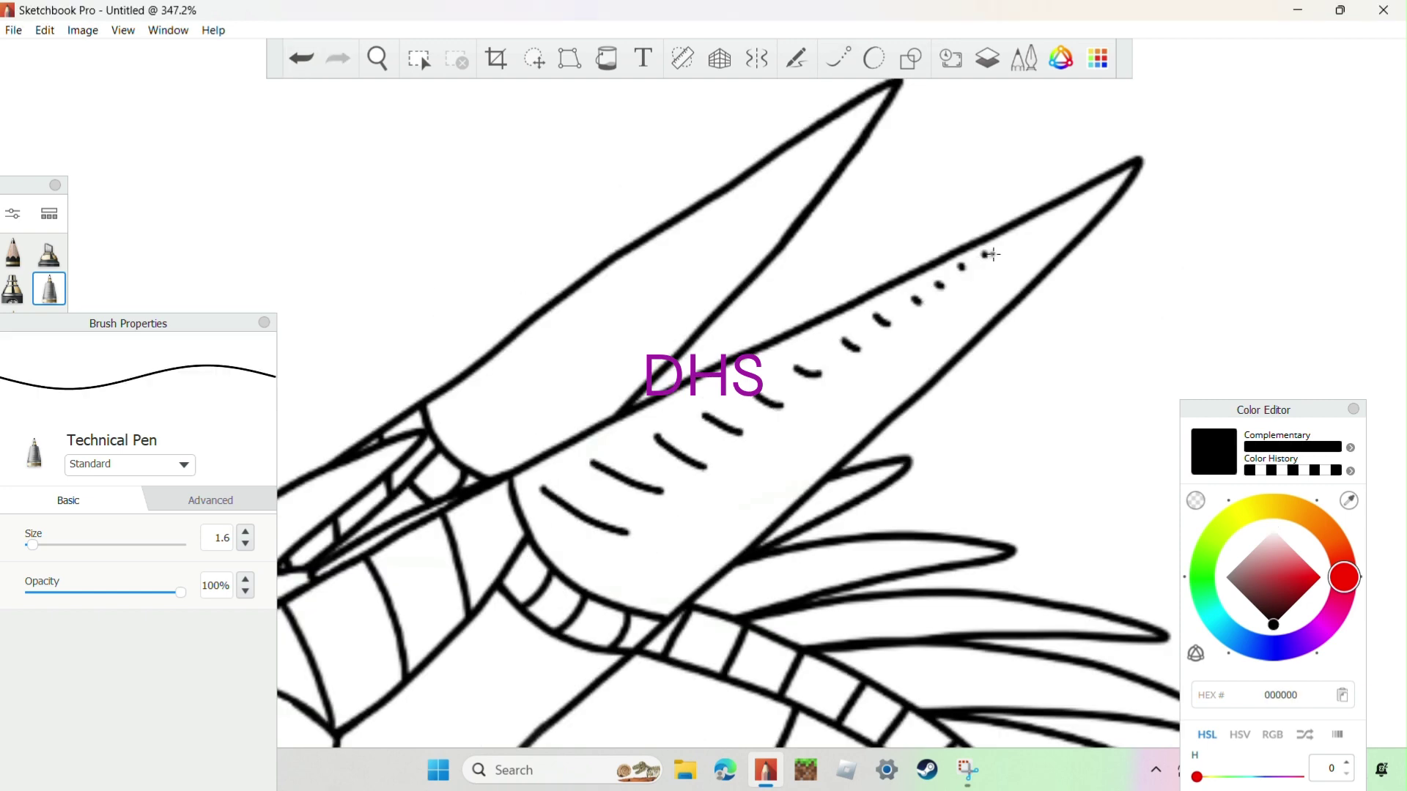
pyautogui.moveTo(769, 172); pyautogui.dragTo(786, 193)
pyautogui.moveTo(812, 132); pyautogui.dragTo(829, 159)
# Step: Extend the row of small cheek scales below the eye with more rounded shapes curving down towards the jaw
pyautogui.scroll(-4, 752, 185)
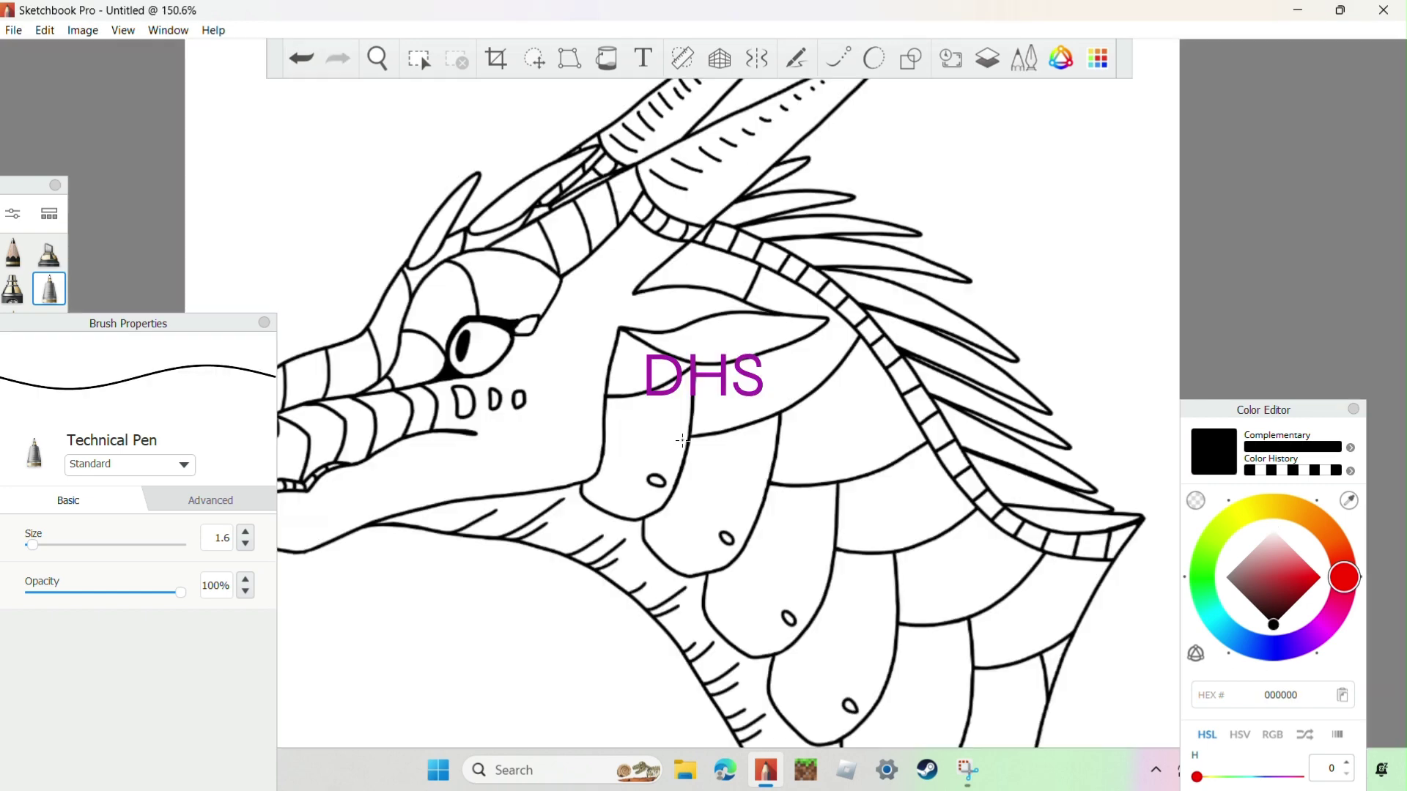
pyautogui.scroll(6, 618, 325)
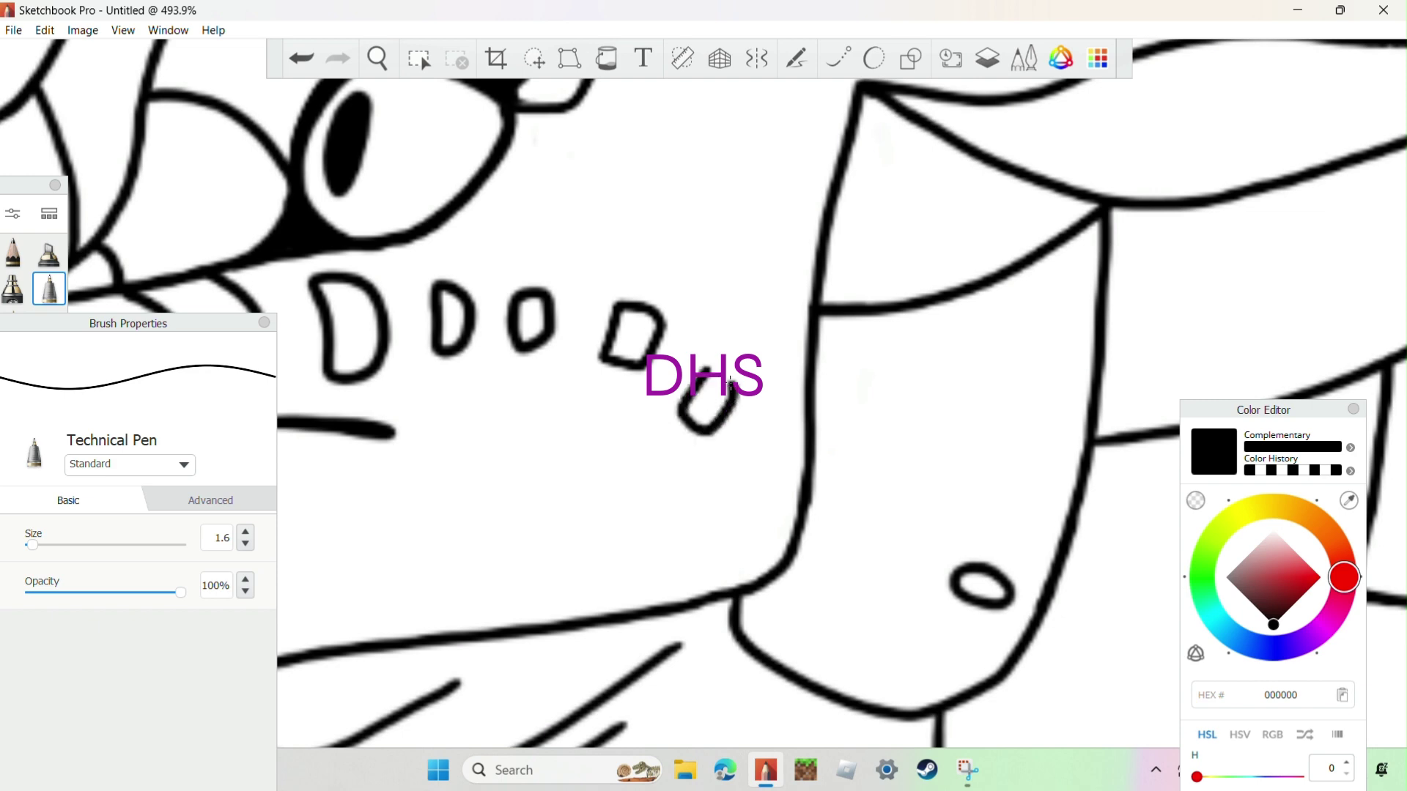
pyautogui.scroll(-5, 772, 471)
# Step: Erase the segmented band along the front upper lip and extend the snout scale line down to the mouth line
pyautogui.scroll(7, 951, 277)
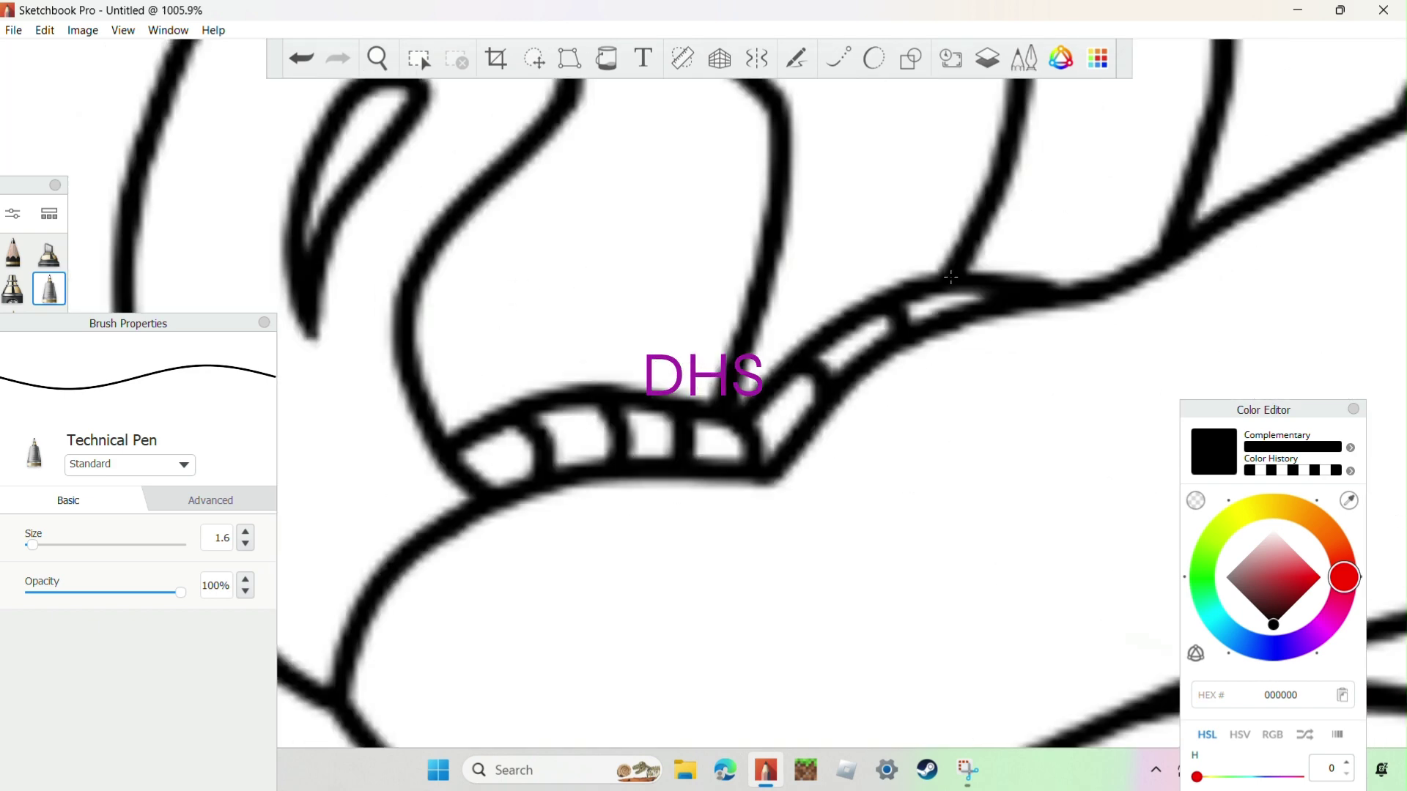
pyautogui.moveTo(709, 443); pyautogui.dragTo(698, 434)
pyautogui.keyDown('alt'); pyautogui.click(843, 395); pyautogui.keyUp('alt')
pyautogui.moveTo(923, 294); pyautogui.dragTo(798, 349)
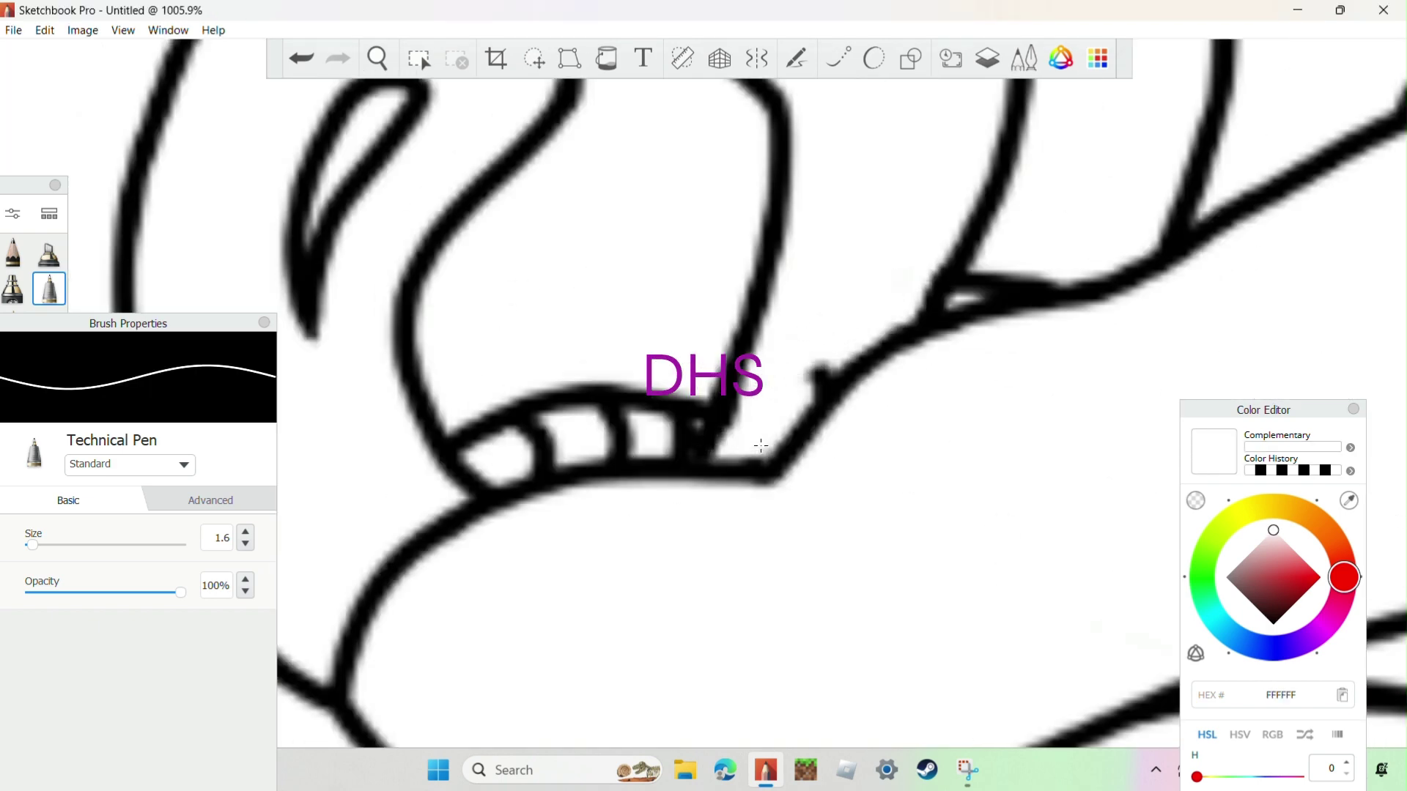
pyautogui.moveTo(678, 399); pyautogui.dragTo(533, 464)
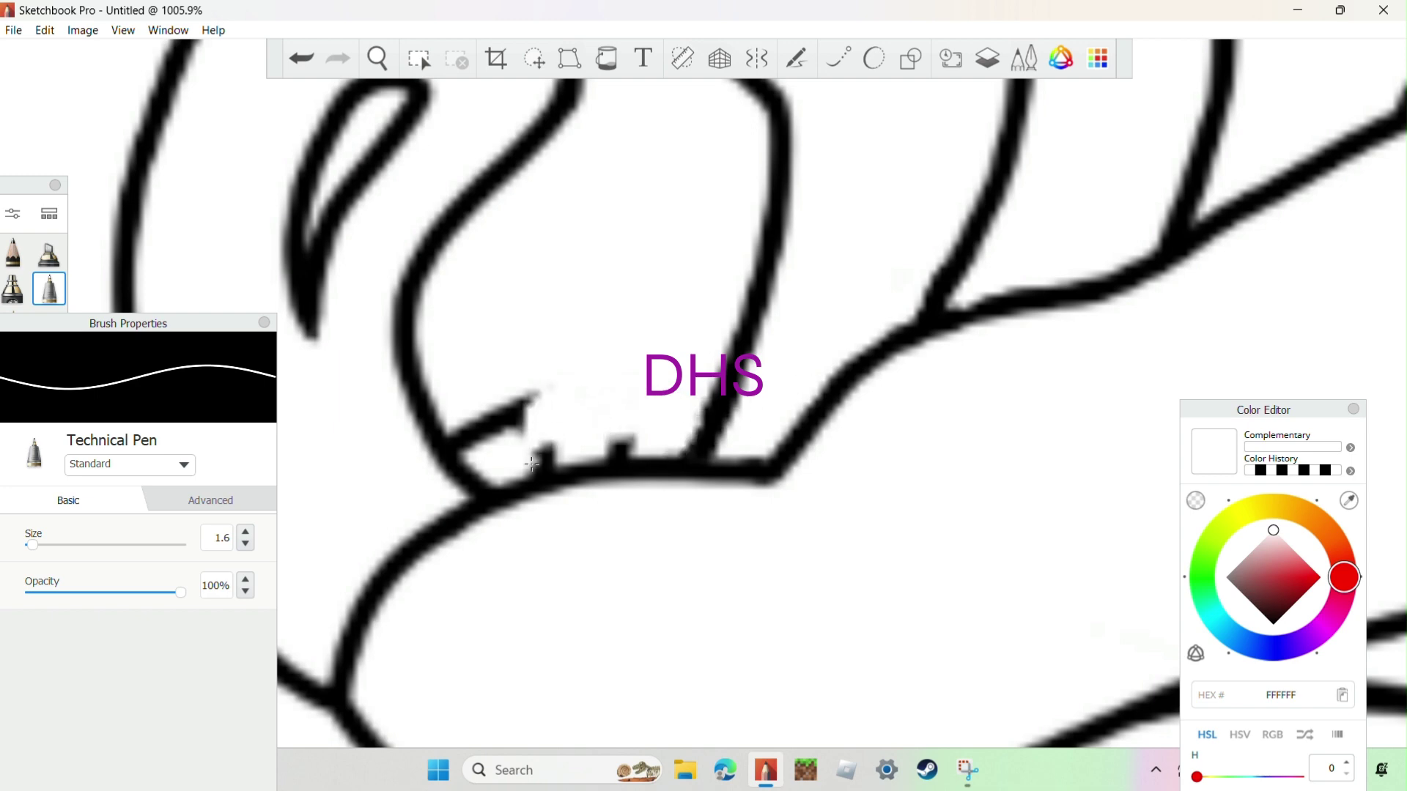
pyautogui.scroll(-7, 536, 458)
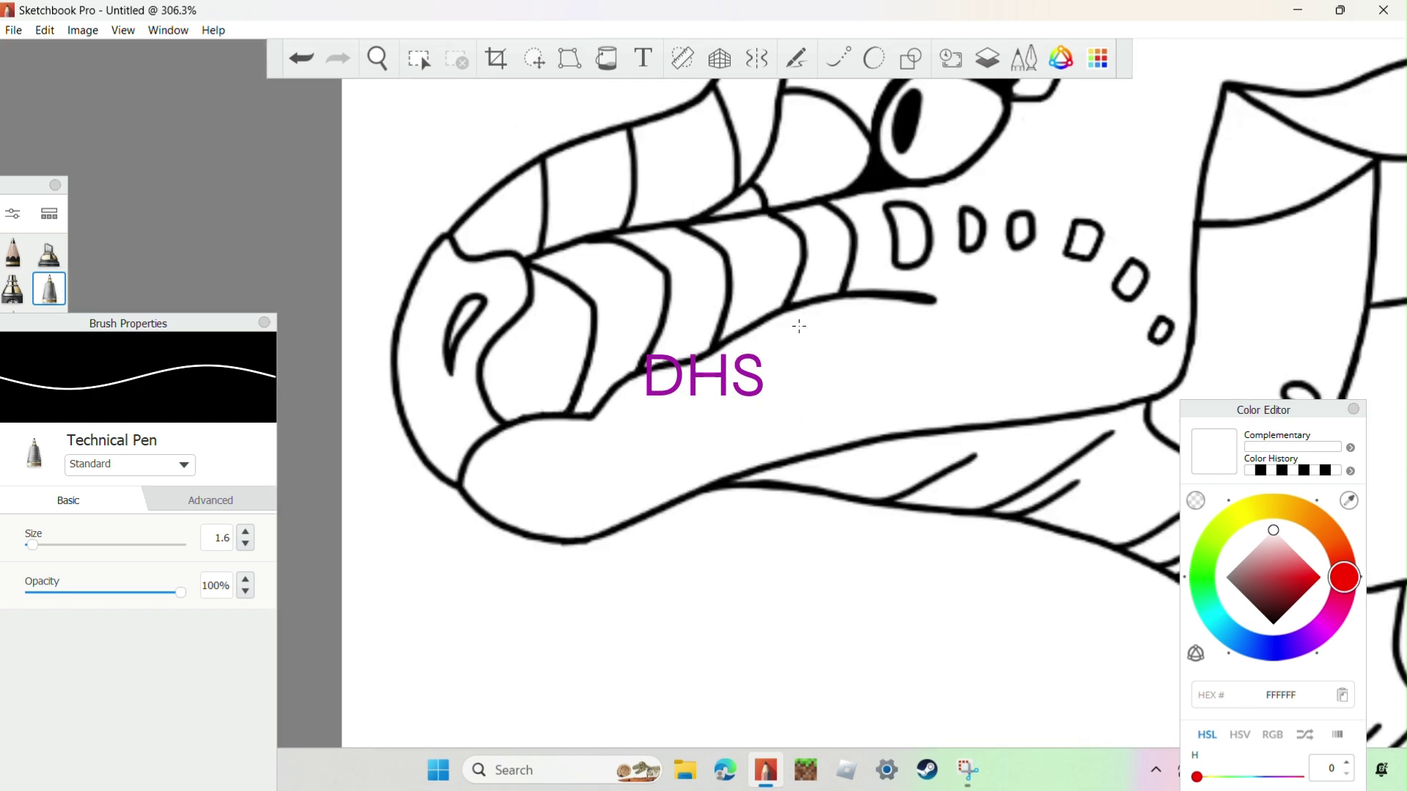
# Step: Replace the straight end of the mouth line with a black line that dips and rises at the corner
pyautogui.scroll(5, 794, 324)
pyautogui.keyDown('alt'); pyautogui.click(827, 402); pyautogui.keyUp('alt')
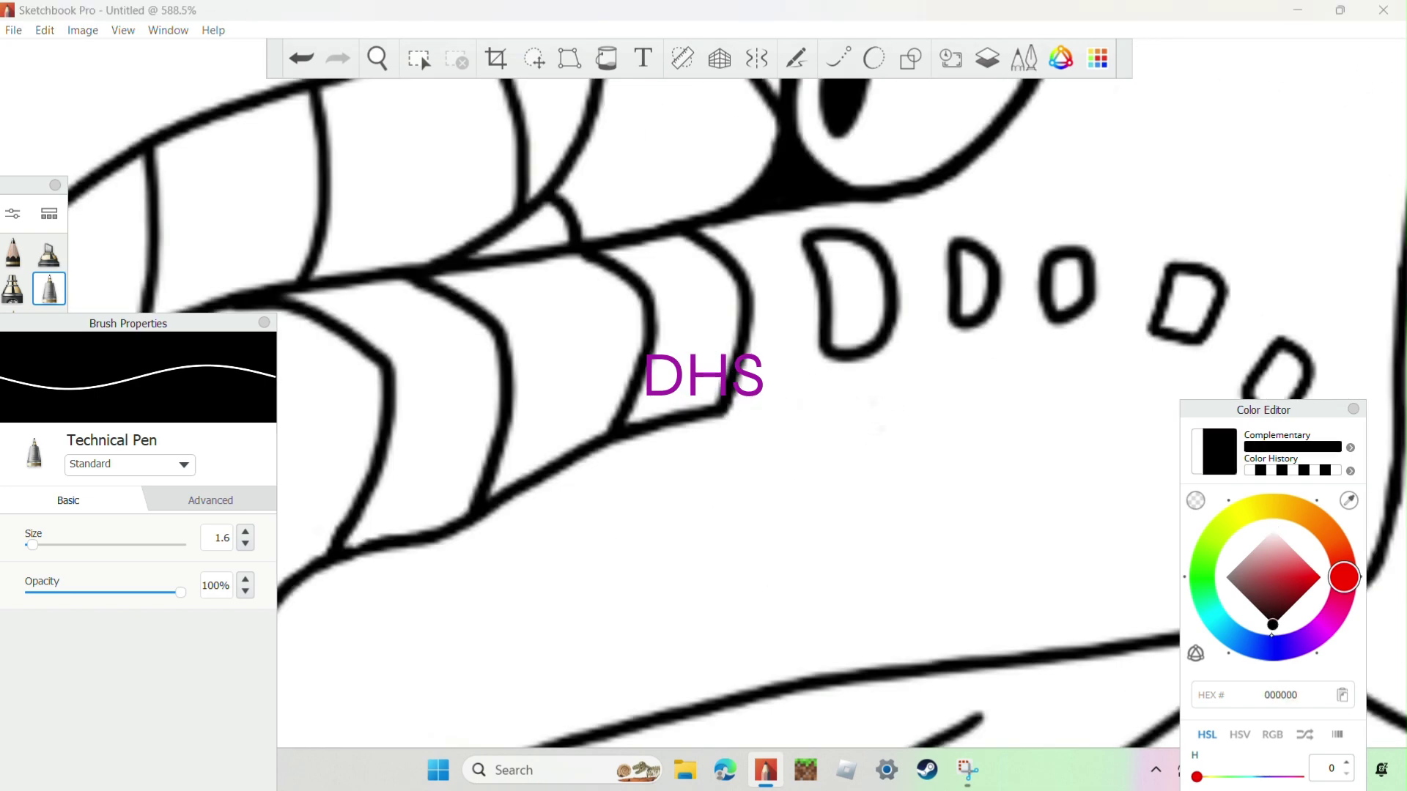
pyautogui.moveTo(726, 410)
pyautogui.mouseDown()
pyautogui.moveTo(914, 435)
pyautogui.moveTo(986, 394)
pyautogui.mouseUp()
pyautogui.hotkey('ctrl', 'z')
pyautogui.scroll(-5, 796, 428)
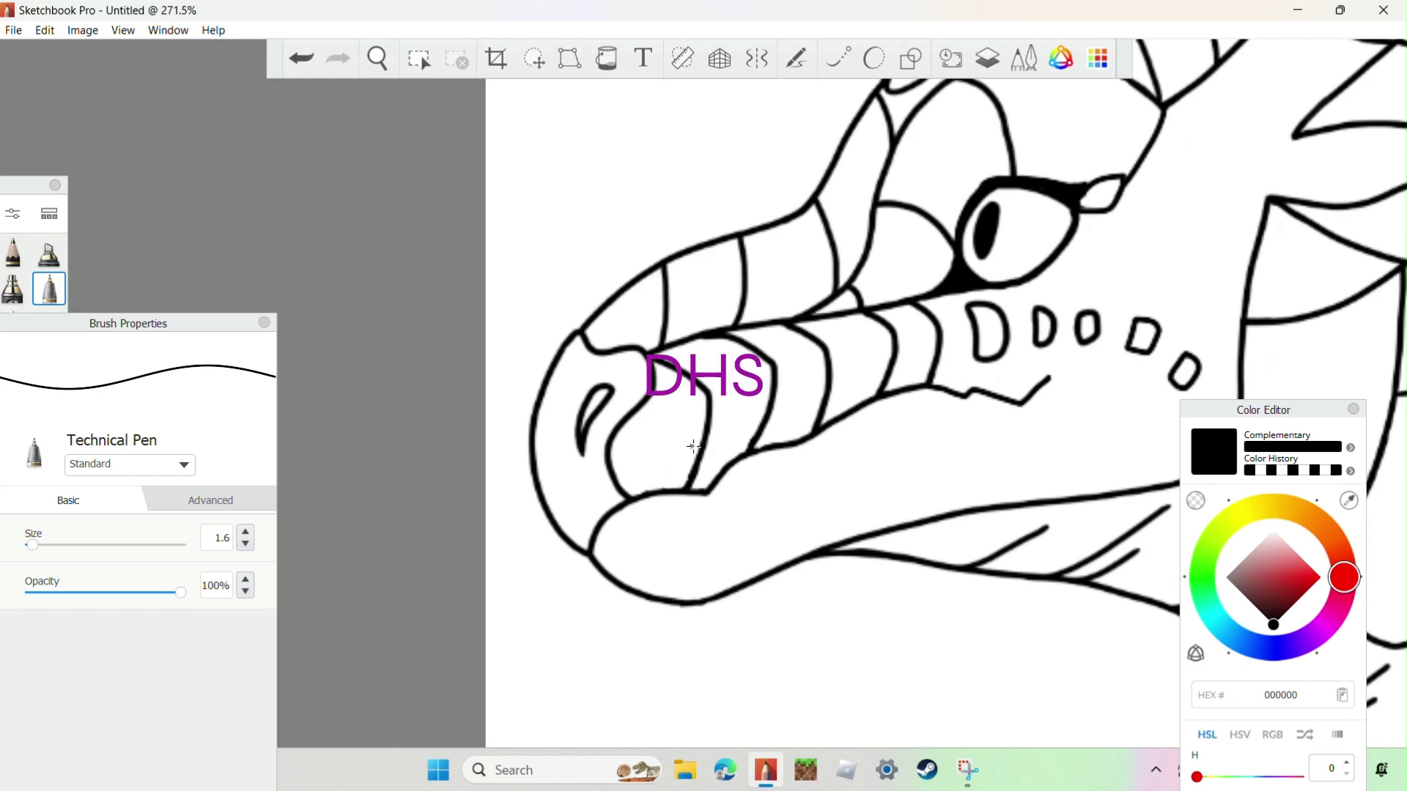
# Step: Turn on Steady Stroke and erase the rounded lower edge of the rear brow spike in white
pyautogui.scroll(-2, 796, 429)
pyautogui.scroll(5, 796, 428)
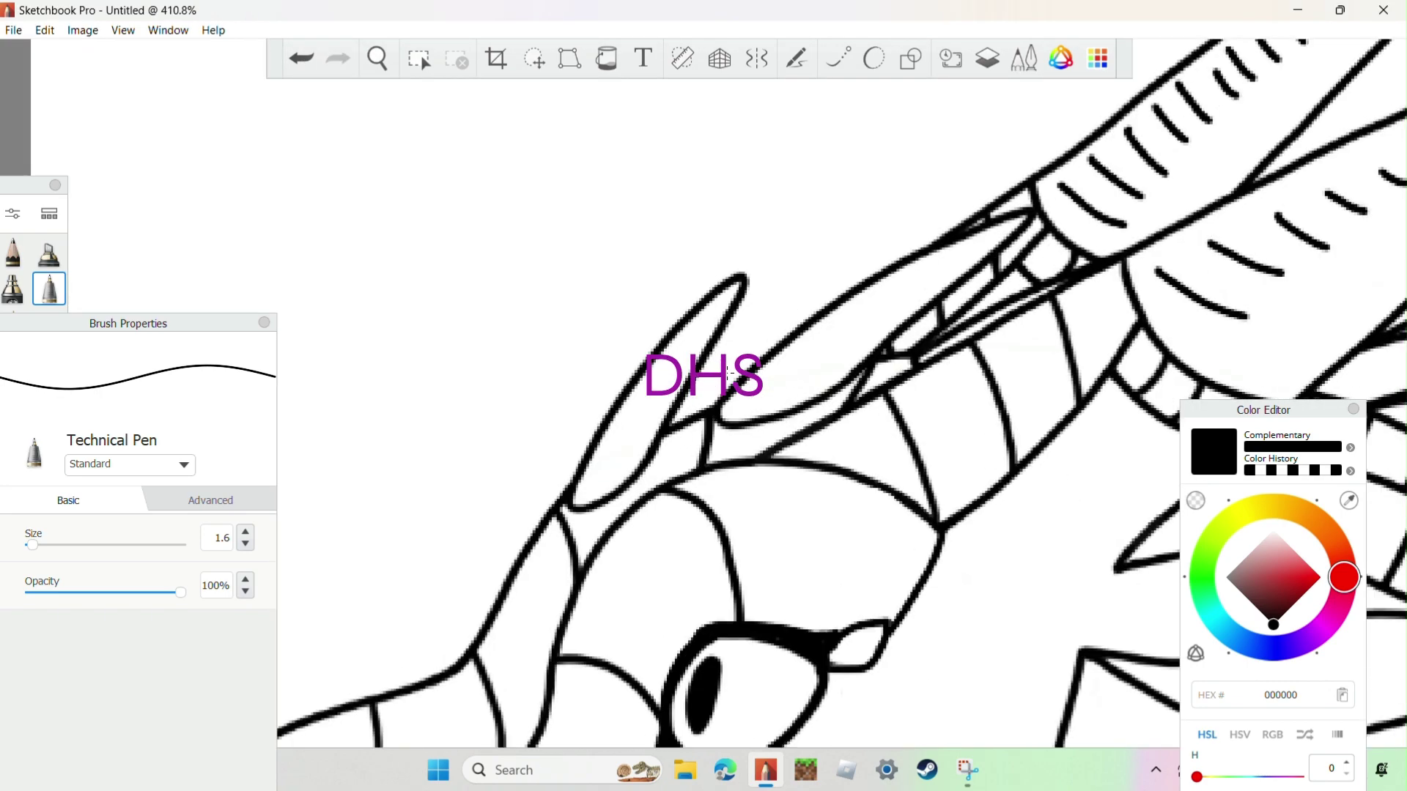
pyautogui.click(837, 58)
pyautogui.keyDown('alt'); pyautogui.click(841, 183); pyautogui.keyUp('alt')
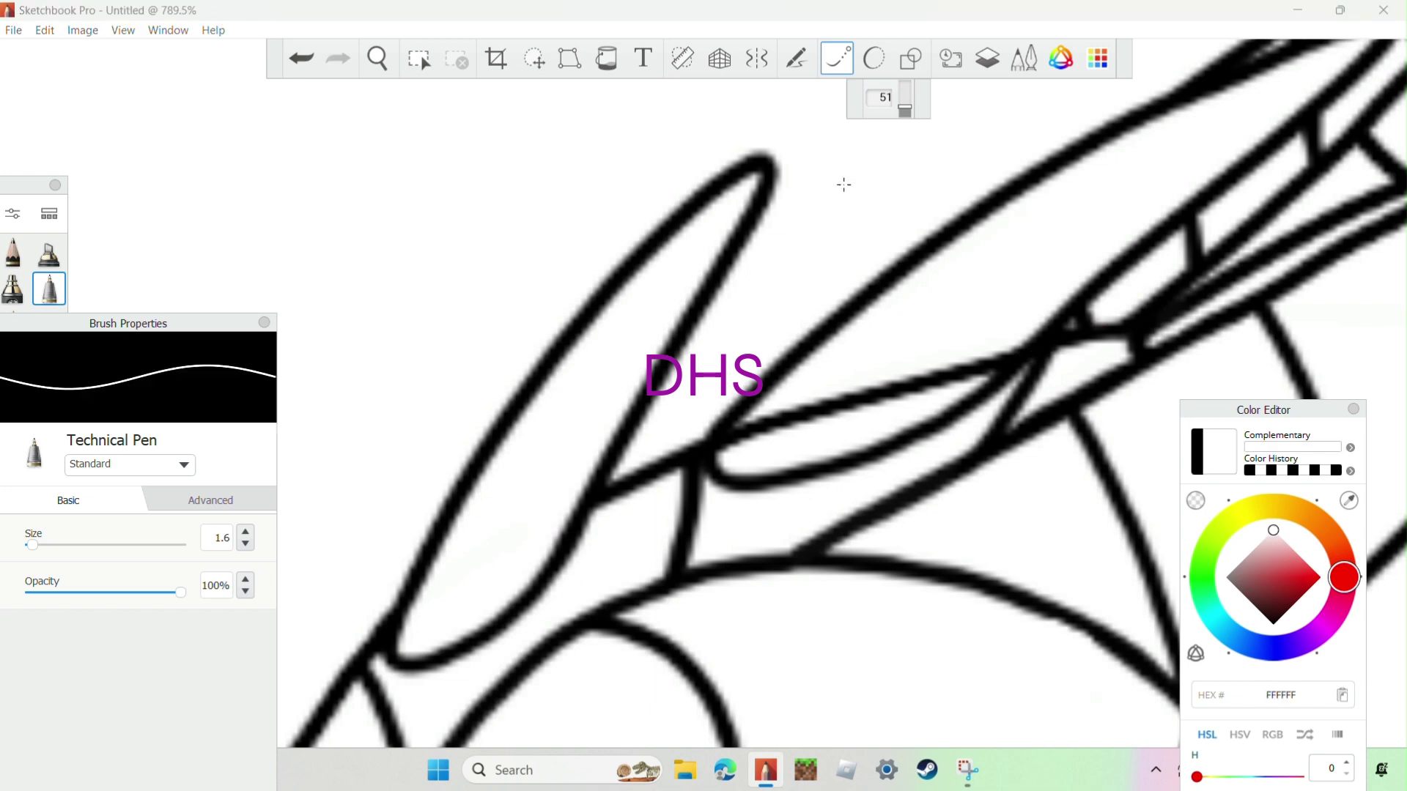
pyautogui.moveTo(703, 473)
pyautogui.mouseDown()
pyautogui.moveTo(836, 449)
pyautogui.moveTo(929, 440)
pyautogui.mouseUp()
pyautogui.scroll(-5, 998, 384)
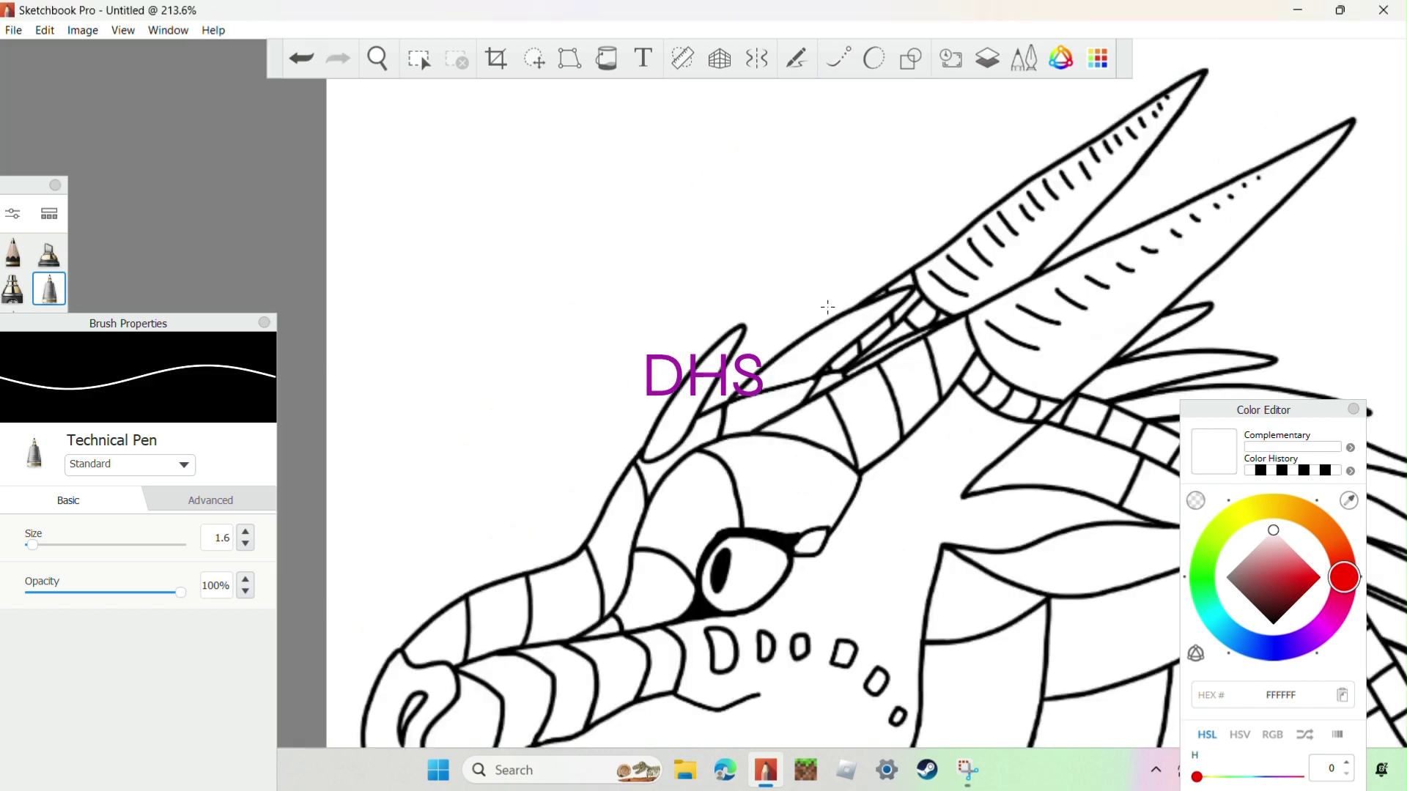
# Step: Draw black cross lines through the rear brow spike to divide it into scale segments
pyautogui.scroll(5, 825, 305)
pyautogui.keyDown('alt'); pyautogui.click(951, 214); pyautogui.keyUp('alt')
pyautogui.moveTo(1041, 259); pyautogui.dragTo(1063, 359)
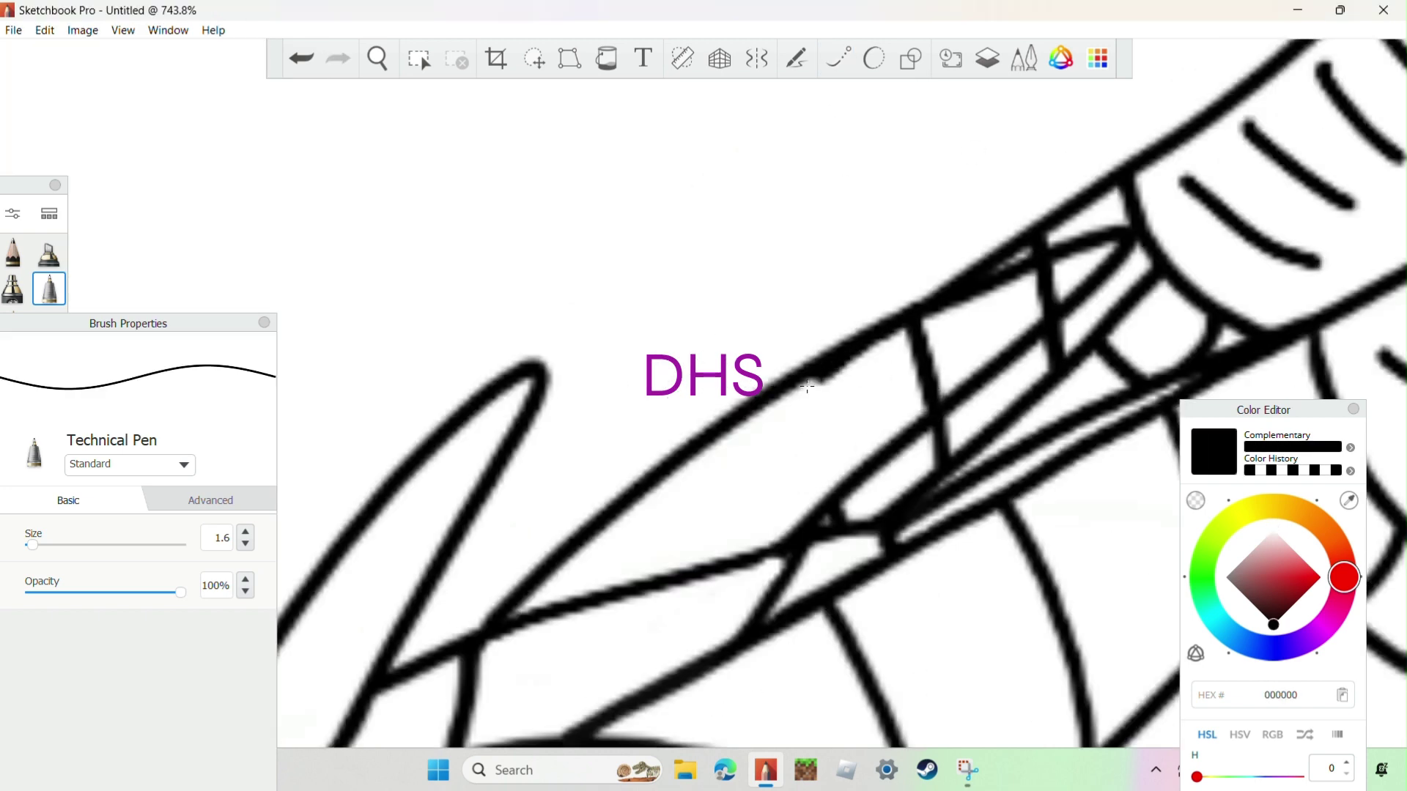
# Step: Redraw the rear brow spike's upper outline as a straighter ridge and erase the leftover spike edges
pyautogui.moveTo(807, 386); pyautogui.dragTo(513, 612)
pyautogui.keyDown('alt'); pyautogui.click(794, 352); pyautogui.keyUp('alt')
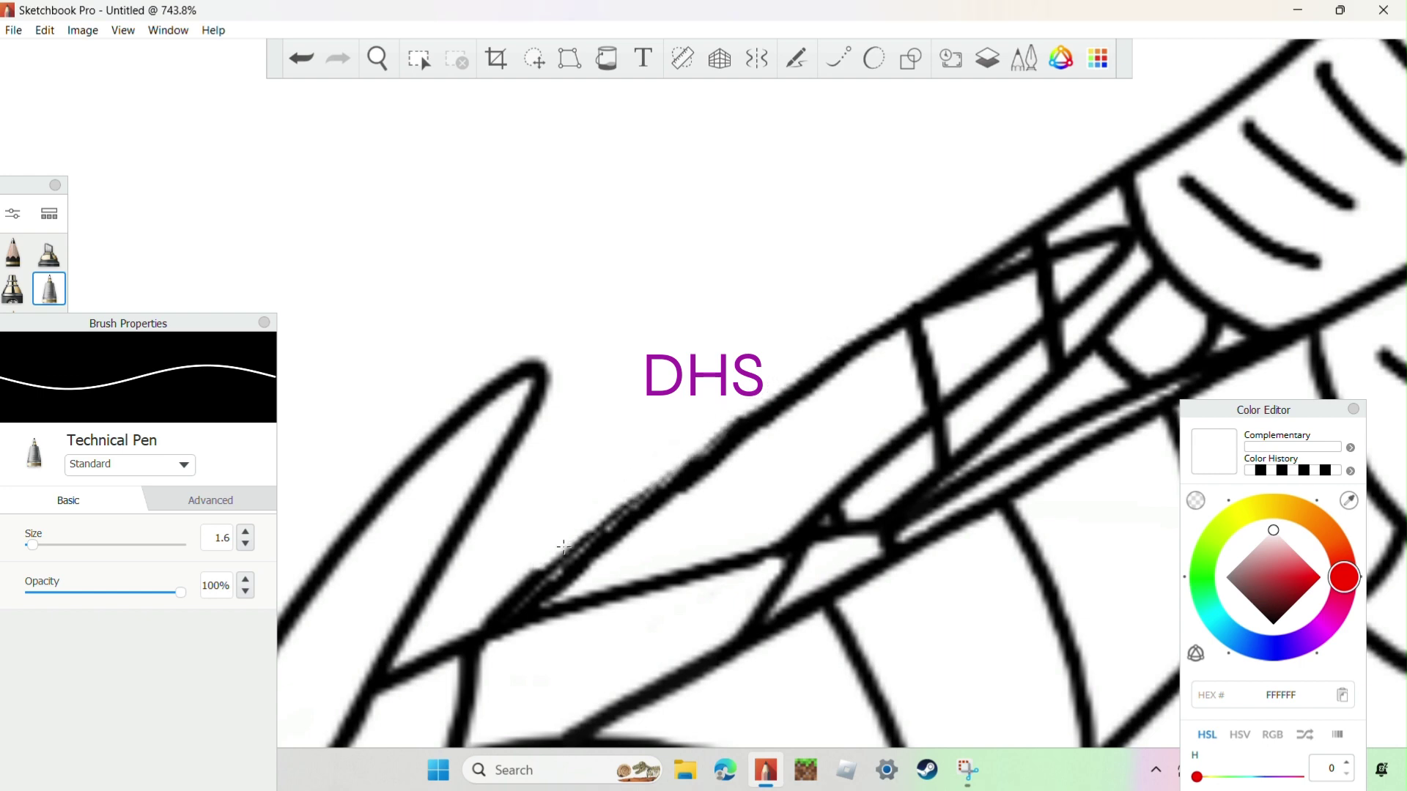
pyautogui.moveTo(563, 546); pyautogui.dragTo(690, 457)
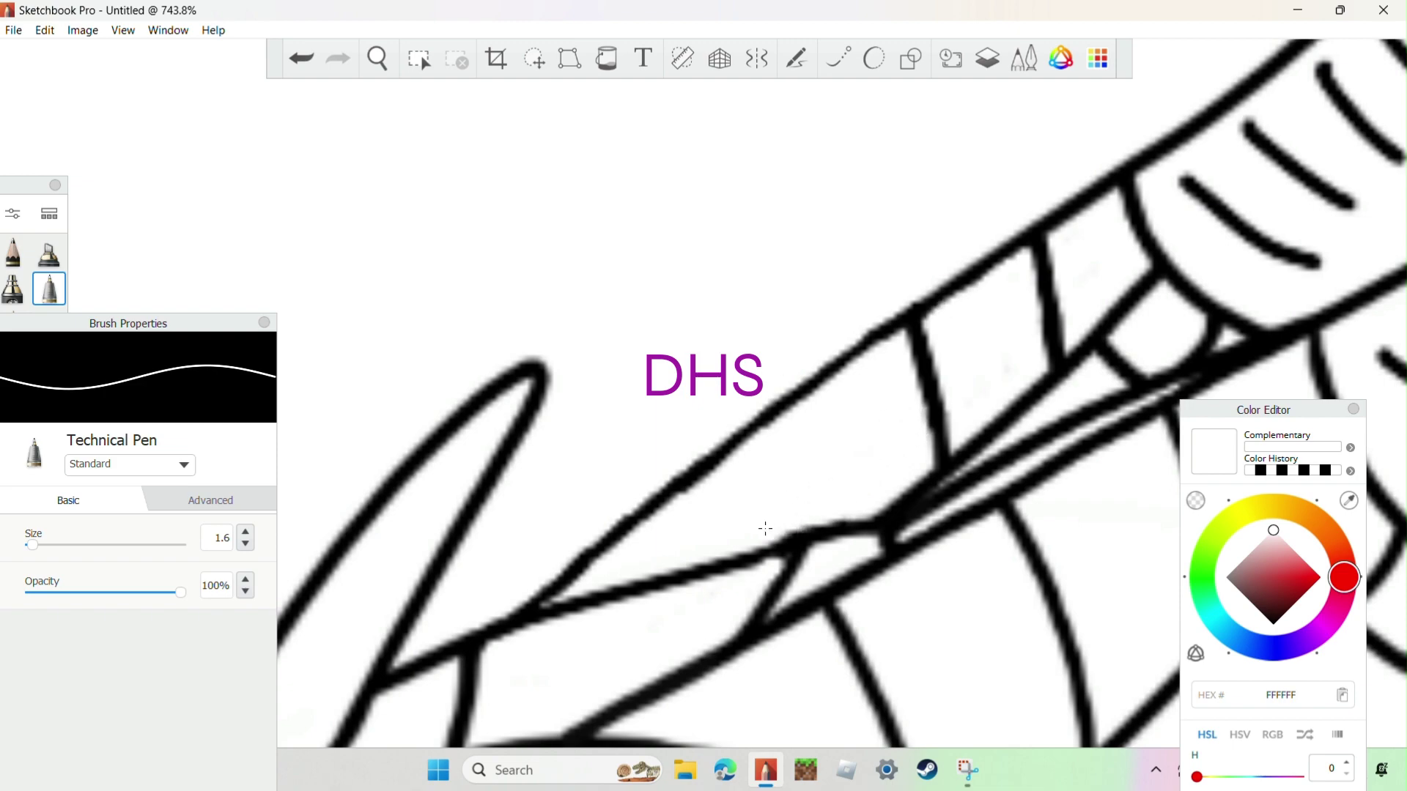
# Step: Add another black cross line near the front of the straightened brow ridge
pyautogui.scroll(-5, 840, 524)
pyautogui.scroll(8, 704, 286)
pyautogui.keyDown('alt'); pyautogui.click(704, 286); pyautogui.keyUp('alt')
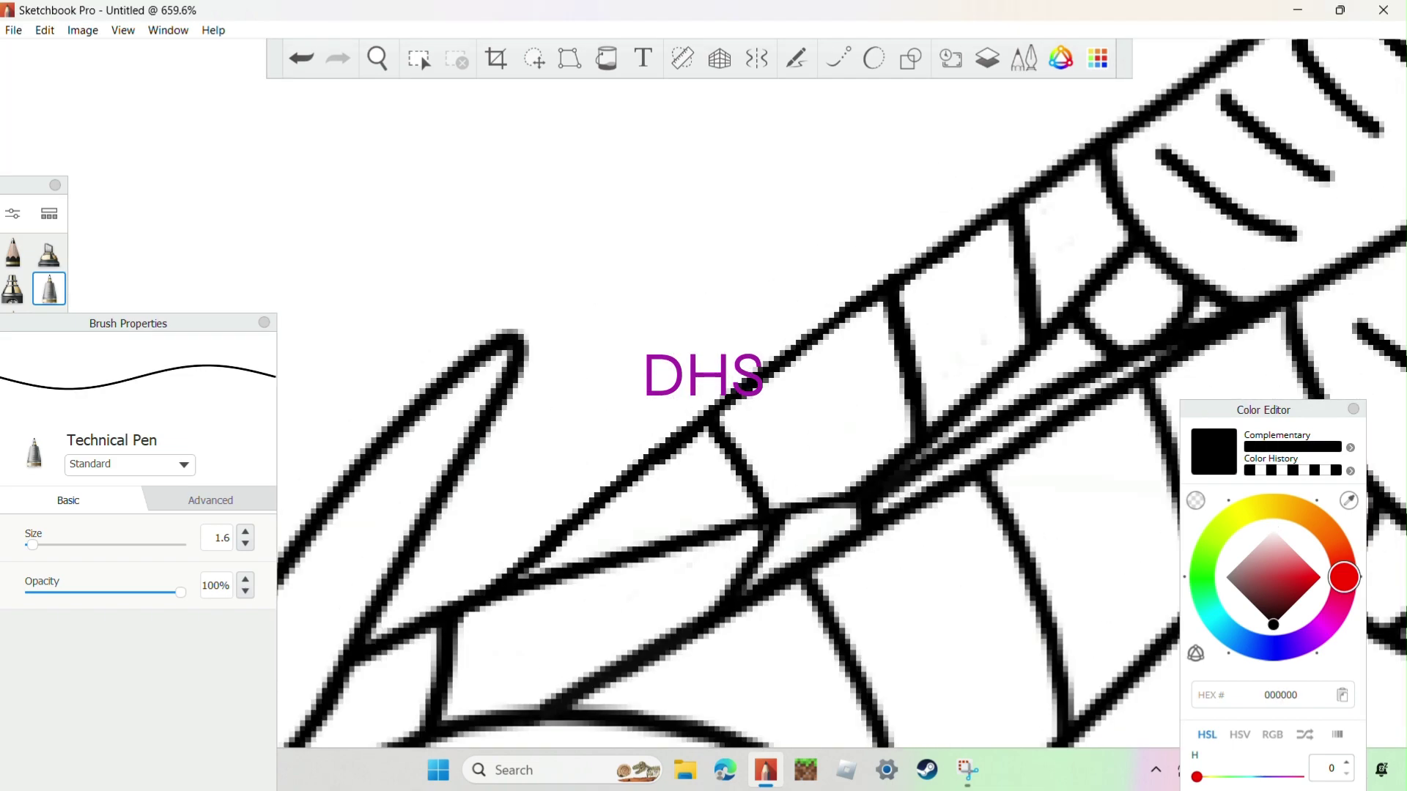
# Step: Replace the front brow spike with a continuous curved brow outline and erase the spike's lines
pyautogui.scroll(-5, 895, 423)
pyautogui.scroll(4, 534, 257)
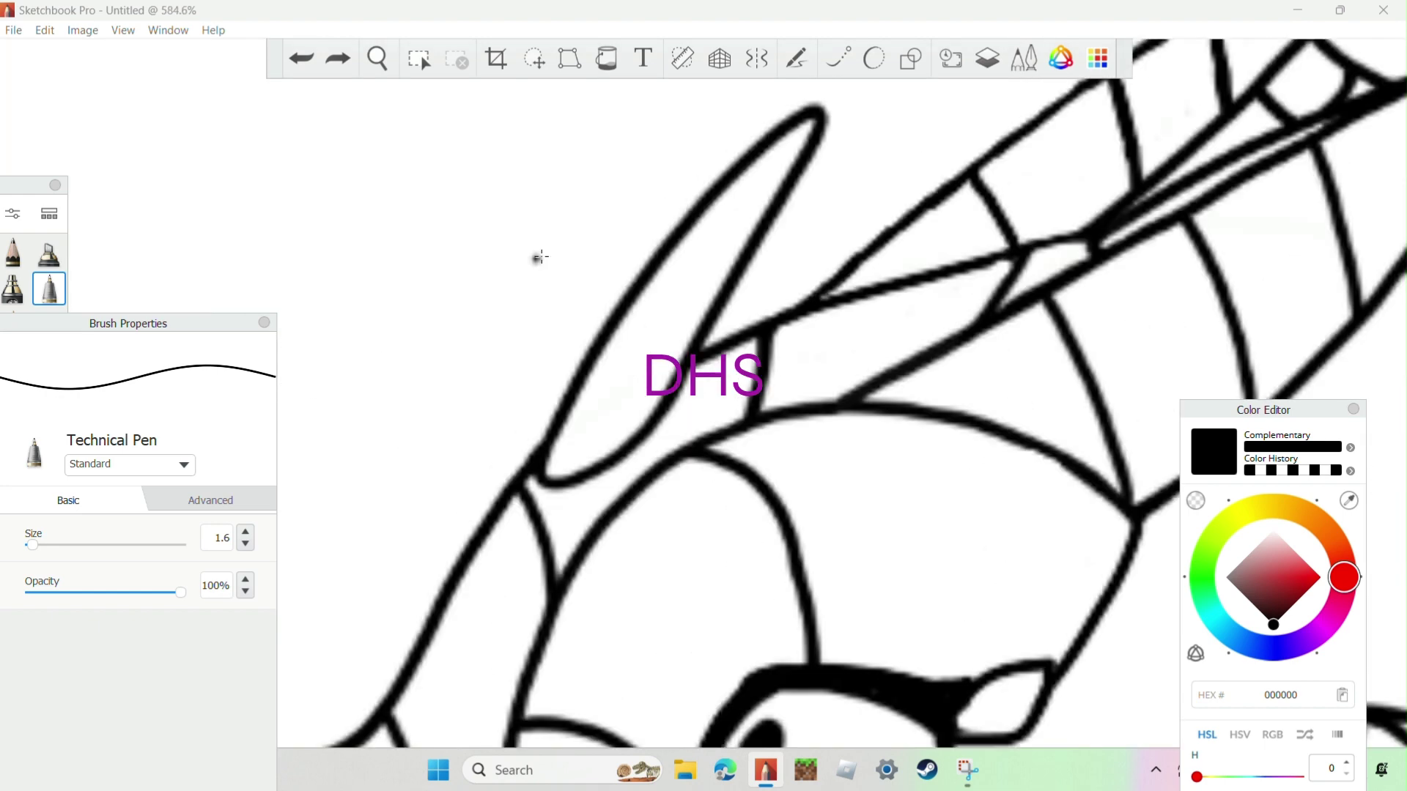
pyautogui.press('l')
pyautogui.moveTo(565, 433); pyautogui.dragTo(591, 407)
pyautogui.keyDown('alt'); pyautogui.click(820, 110); pyautogui.keyUp('alt')
pyautogui.moveTo(821, 110); pyautogui.dragTo(659, 257)
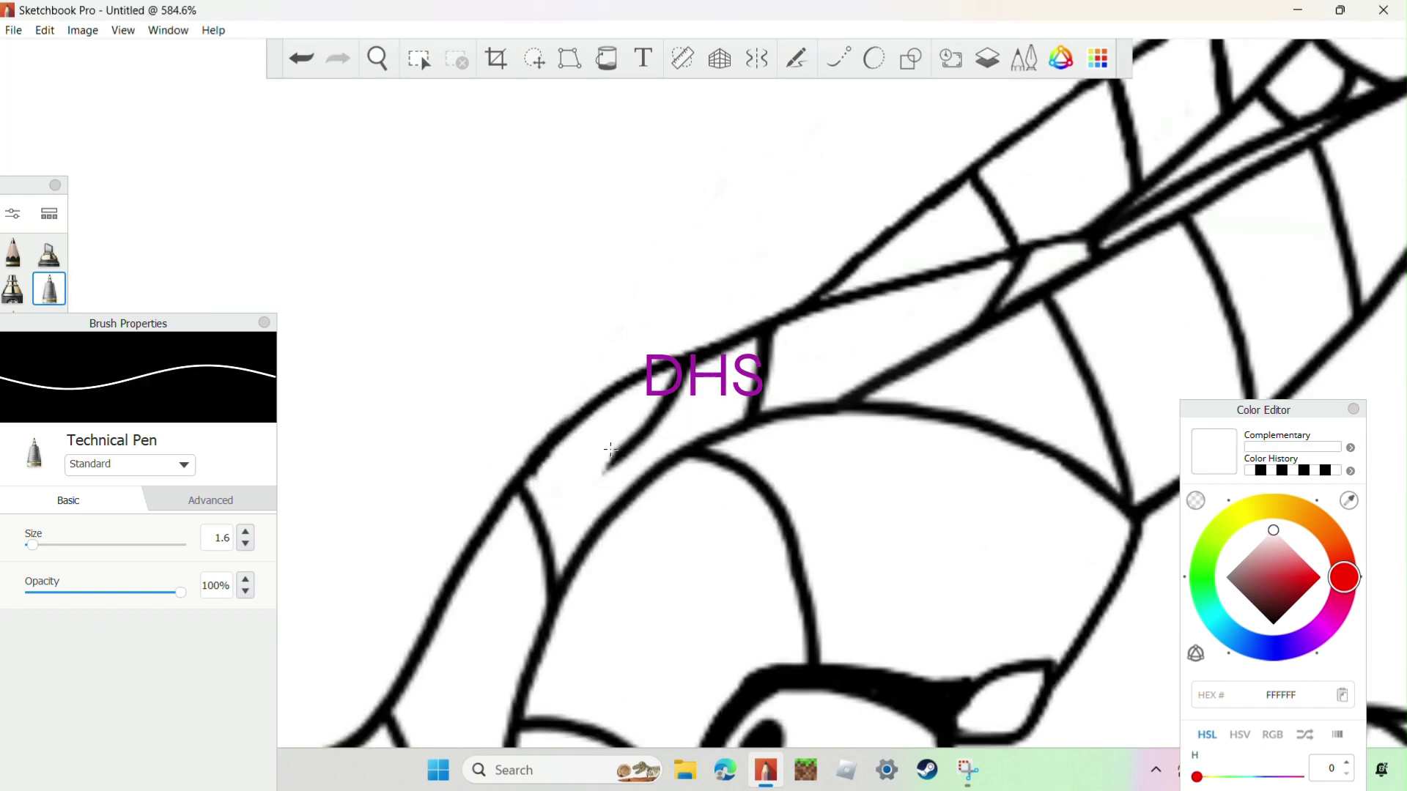
pyautogui.scroll(-5, 673, 377)
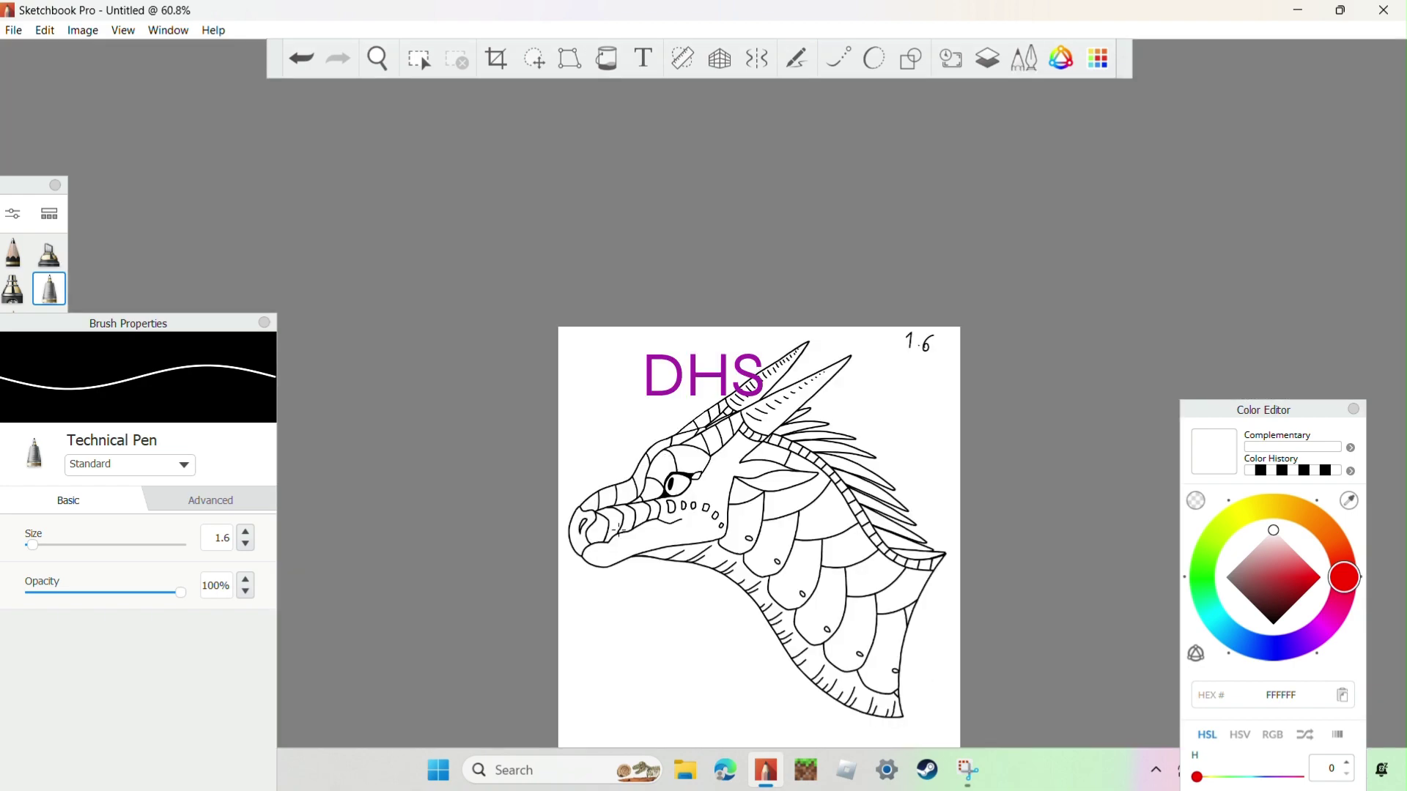
# Step: Erase the black pupil from the dragon's eye
pyautogui.scroll(6, 673, 494)
pyautogui.moveTo(681, 183)
pyautogui.mouseDown()
pyautogui.moveTo(608, 381)
pyautogui.moveTo(666, 346)
pyautogui.moveTo(681, 308)
pyautogui.mouseUp()
pyautogui.scroll(-5, 681, 308)
# Step: Thicken the thin upper outline of the brow ridge in black
pyautogui.scroll(6, 364, 448)
pyautogui.keyDown('alt'); pyautogui.click(364, 448); pyautogui.keyUp('alt')
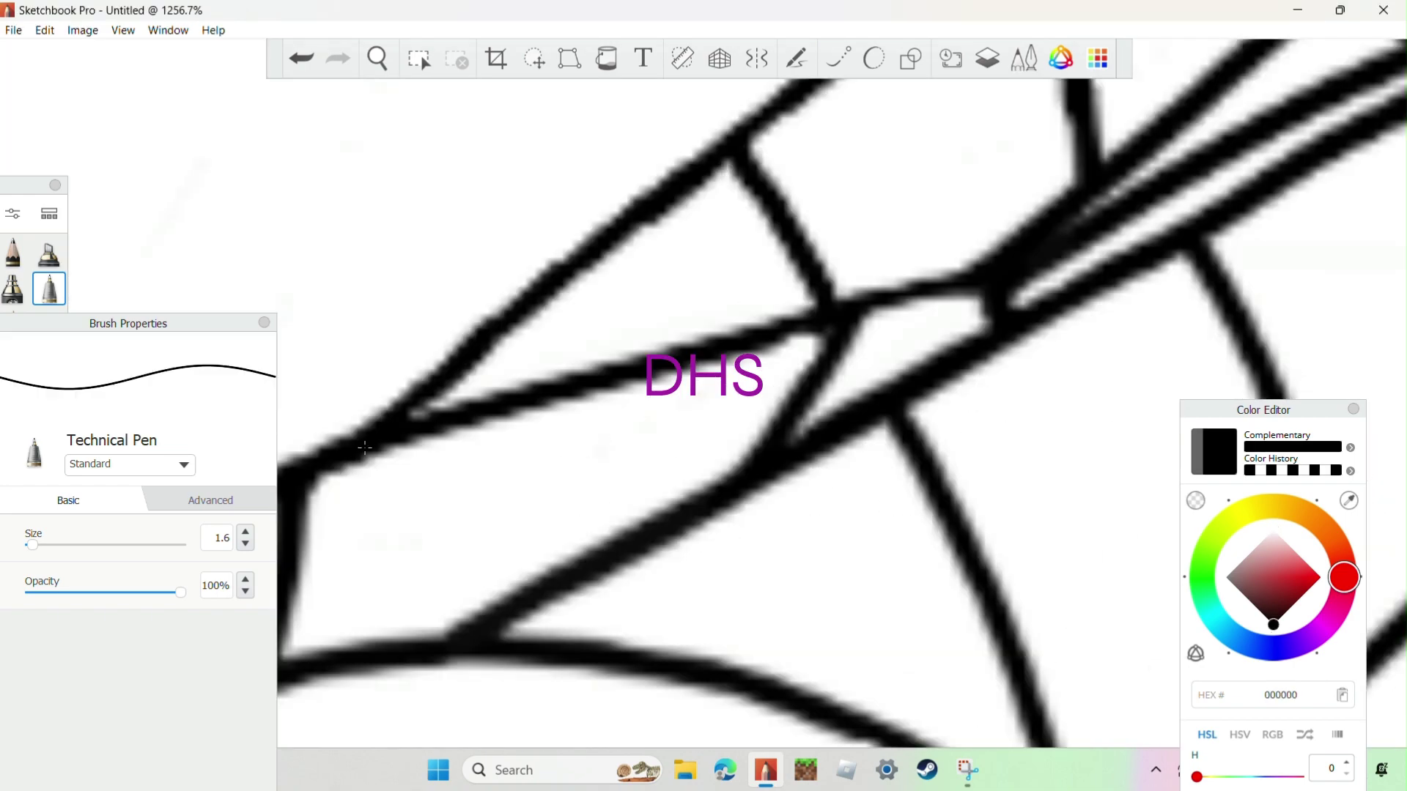
pyautogui.scroll(-6, 441, 276)
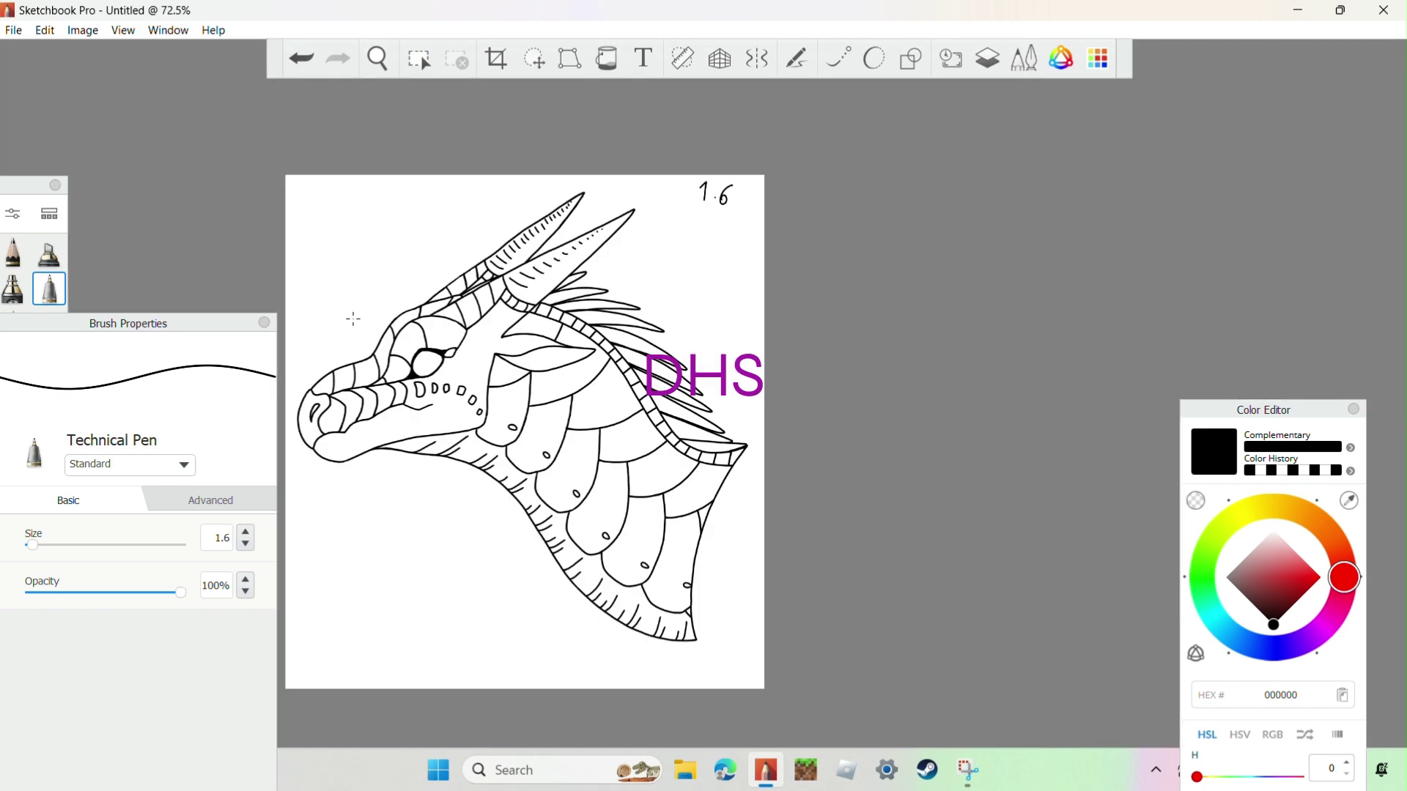
# Step: Sample white from the canvas and clean up stray marks around the eye
pyautogui.scroll(5, 353, 319)
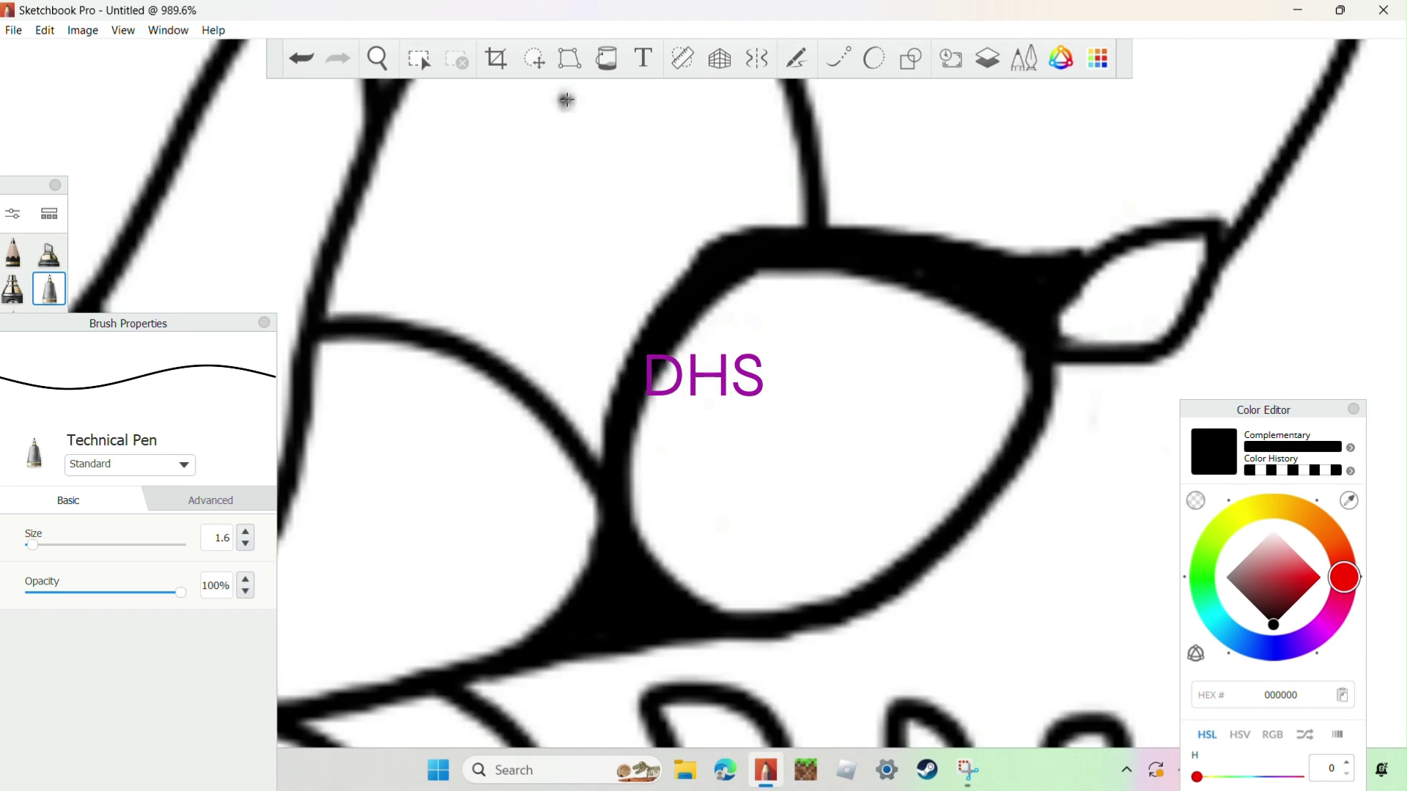
pyautogui.keyDown('alt'); pyautogui.click(675, 251); pyautogui.keyUp('alt')
pyautogui.scroll(-8, 704, 395)
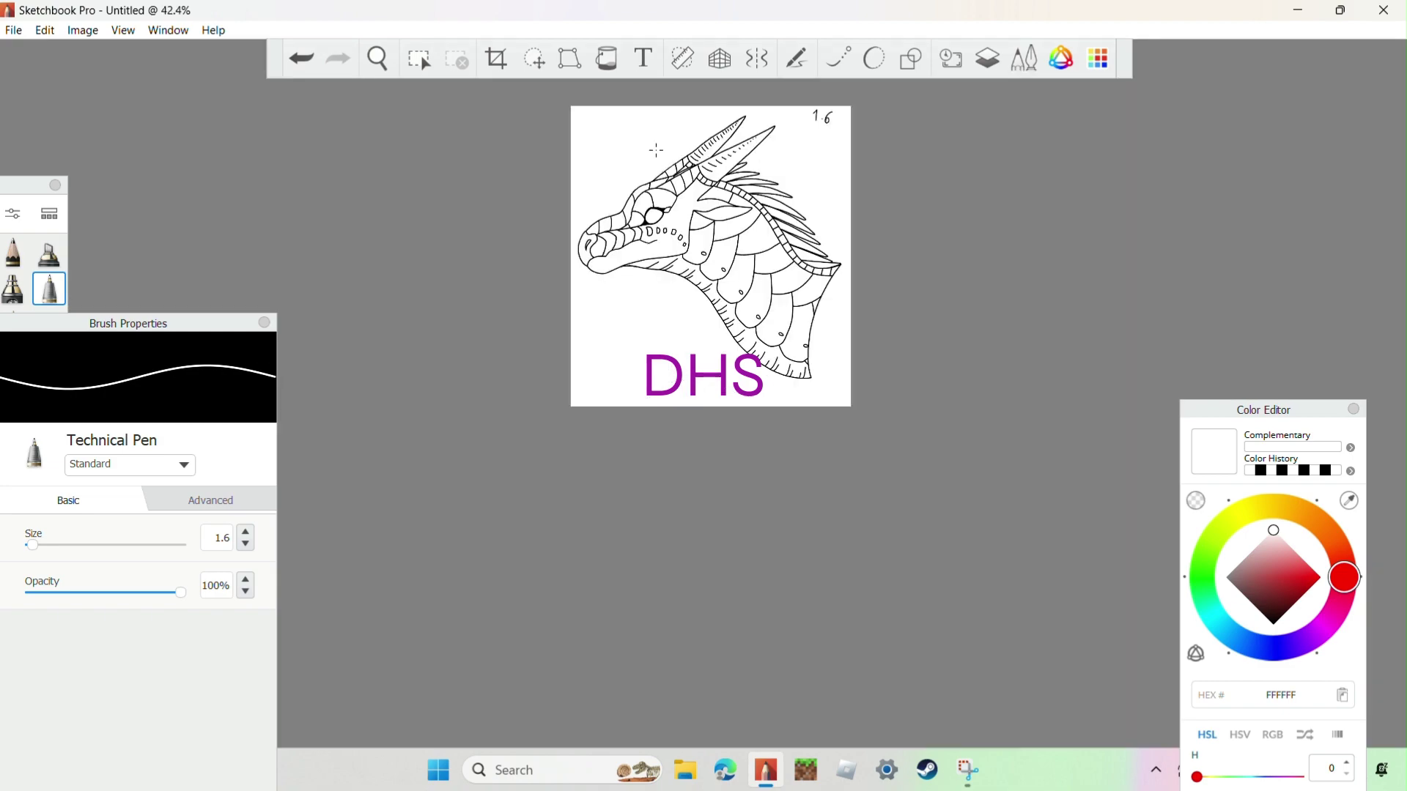
pyautogui.scroll(4, 358, 233)
pyautogui.scroll(-1, 774, 391)
pyautogui.scroll(-1, 1272, 315)
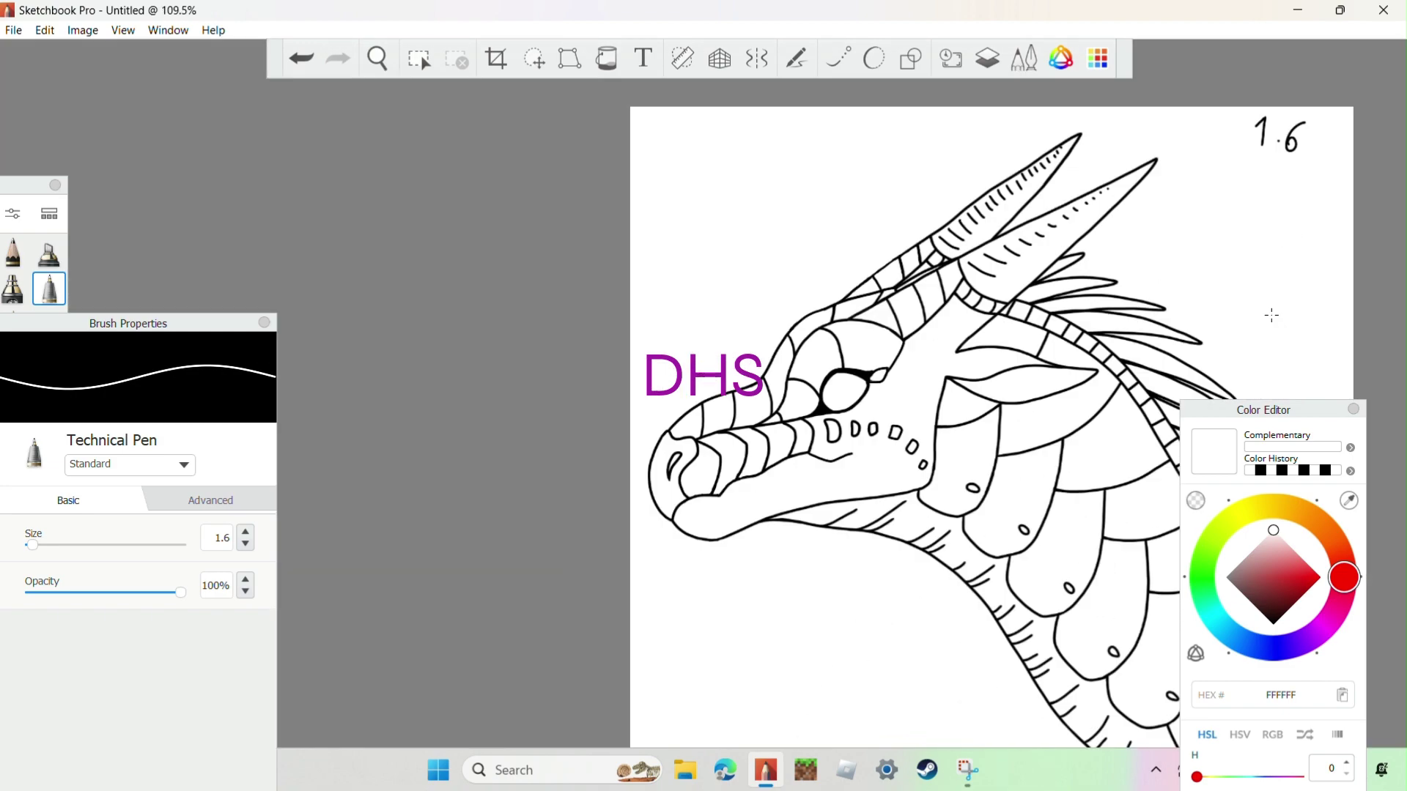
# Step: Switch to the Vintage Marker brush and dismiss the white-marker warning
pyautogui.click(49, 253)
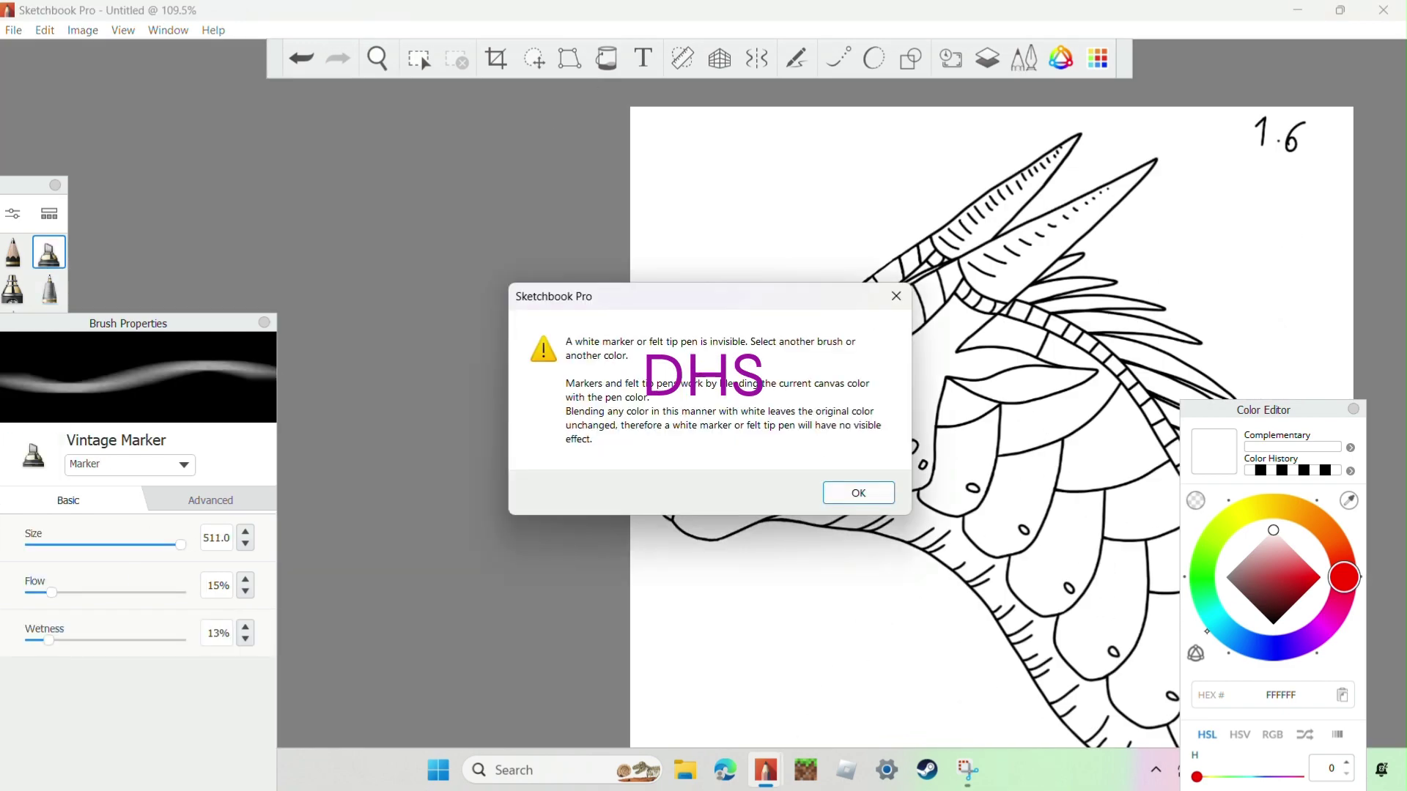
pyautogui.click(895, 296)
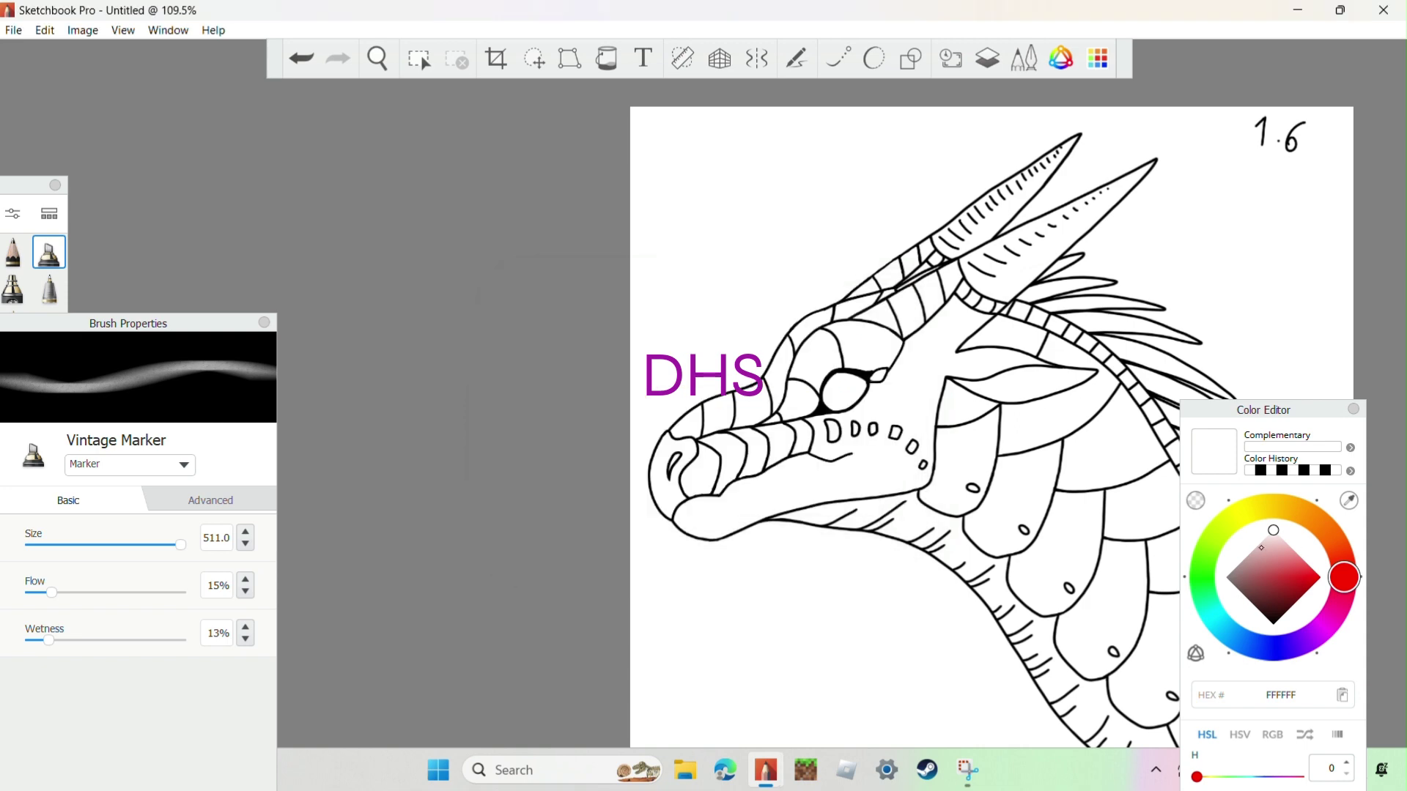
# Step: Cover the whole canvas in bright cyan at hue 195 with the Vintage Marker
pyautogui.click(1321, 577)
pyautogui.moveTo(1345, 577); pyautogui.dragTo(1217, 619)
pyautogui.moveTo(1026, 586)
pyautogui.mouseDown()
pyautogui.moveTo(806, 366)
pyautogui.moveTo(693, 143)
pyautogui.moveTo(645, 410)
pyautogui.mouseUp()
pyautogui.scroll(-5, 519, 516)
pyautogui.scroll(4, 654, 614)
pyautogui.moveTo(848, 565)
pyautogui.mouseDown()
pyautogui.moveTo(412, 627)
pyautogui.moveTo(379, 295)
pyautogui.moveTo(535, 82)
pyautogui.mouseUp()
# Step: Flood-fill the dragon's face, jaw, outer ear and upper neck scales with dark gray 242424
pyautogui.press('f')
pyautogui.keyDown('alt'); pyautogui.click(832, 292); pyautogui.keyUp('alt')
pyautogui.scroll(10, 886, 462)
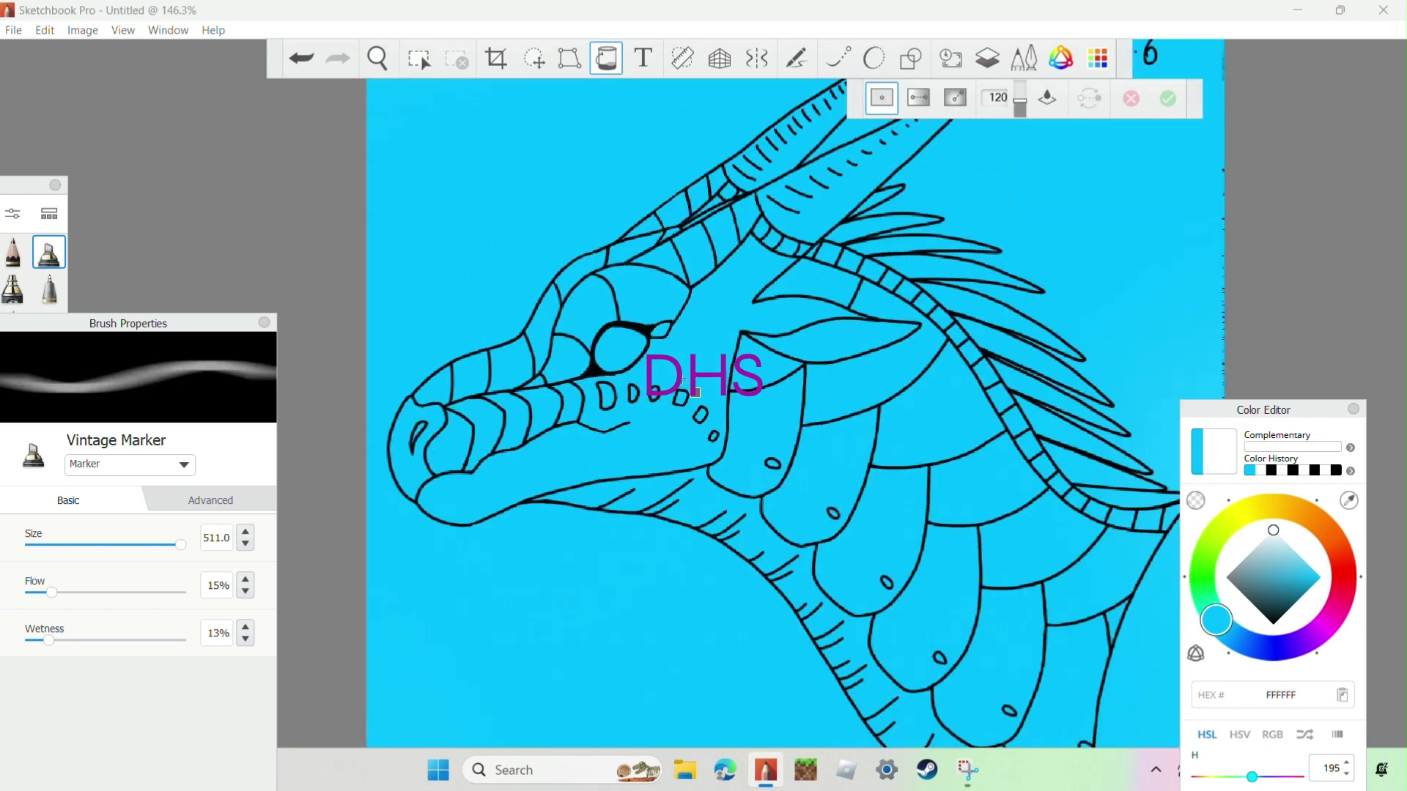
pyautogui.scroll(-10, 886, 462)
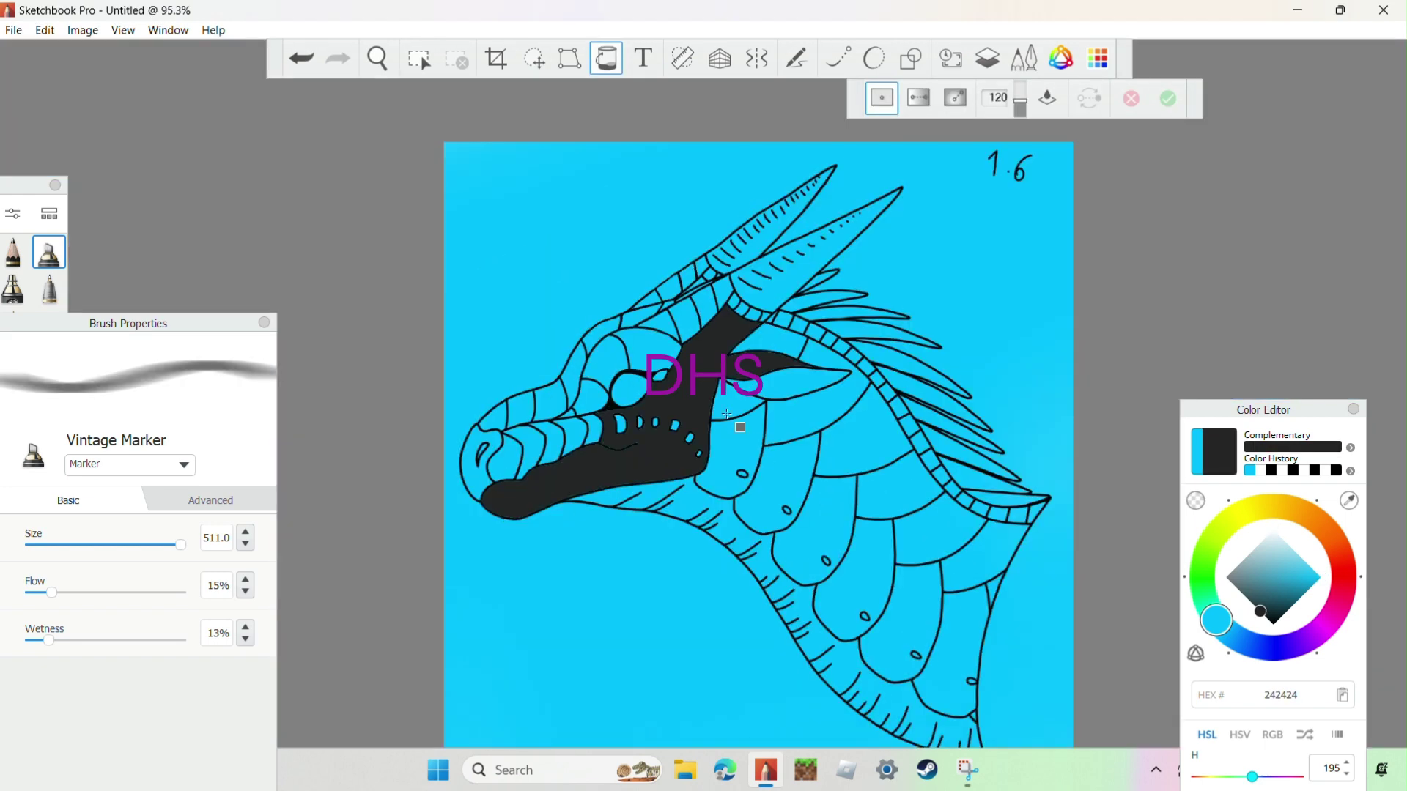
pyautogui.click(727, 414)
pyautogui.click(813, 411)
pyautogui.click(1017, 555)
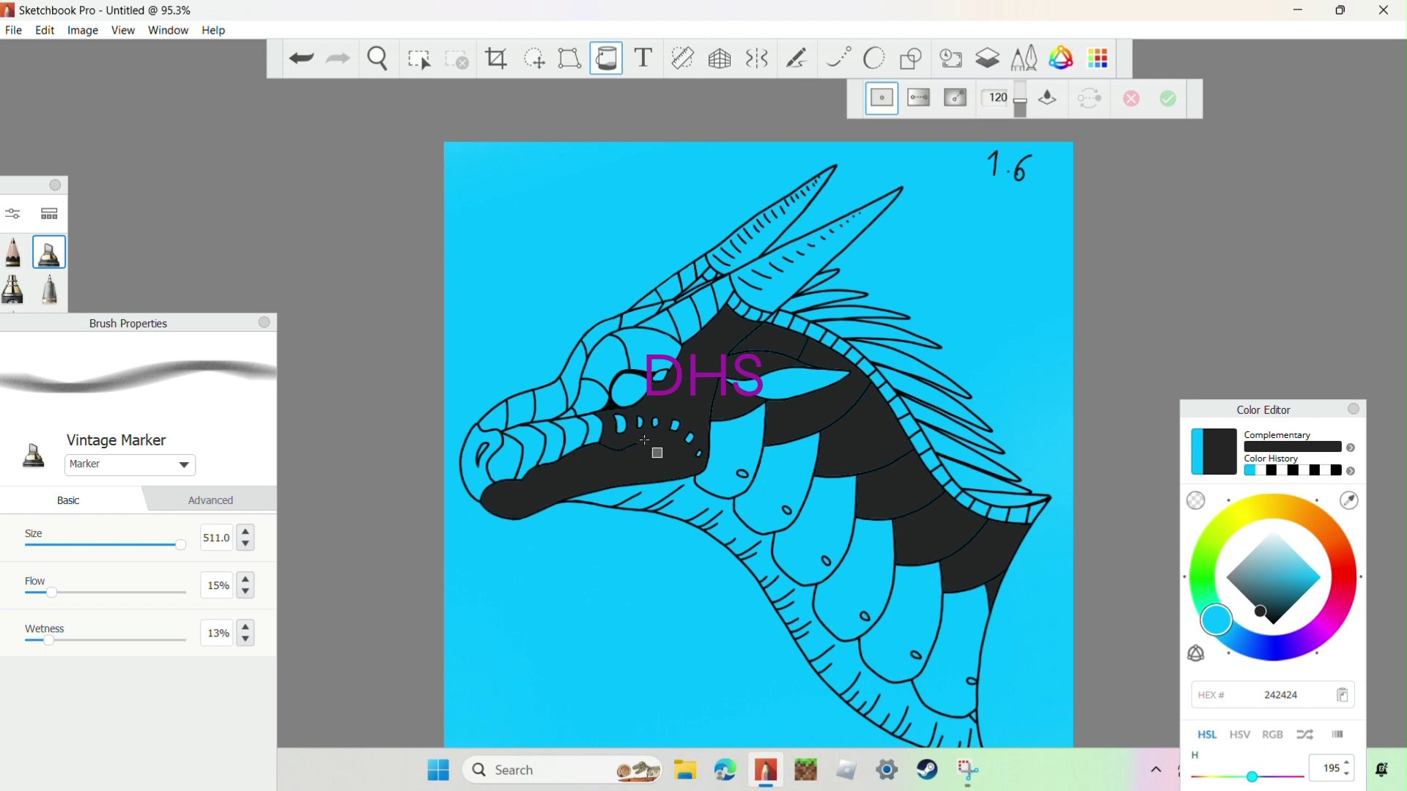
# Step: Fill the throat underside and both horns with light gray D5D5D5
pyautogui.click(1259, 546)
pyautogui.click(721, 519)
pyautogui.click(741, 281)
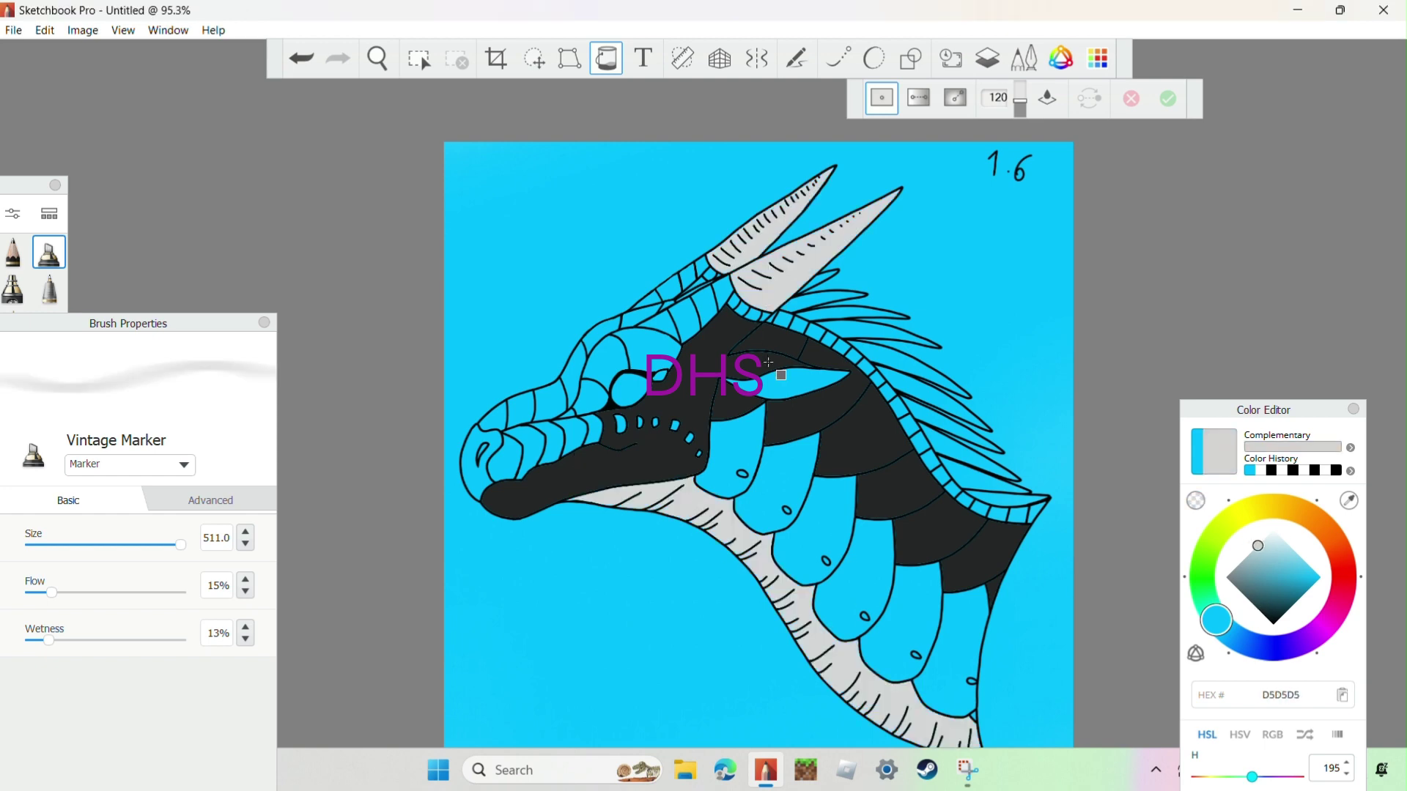
# Step: Fill the spines along the back of the neck with the same light gray
pyautogui.click(833, 293)
pyautogui.click(894, 345)
pyautogui.click(945, 432)
pyautogui.click(989, 480)
pyautogui.scroll(6, 986, 405)
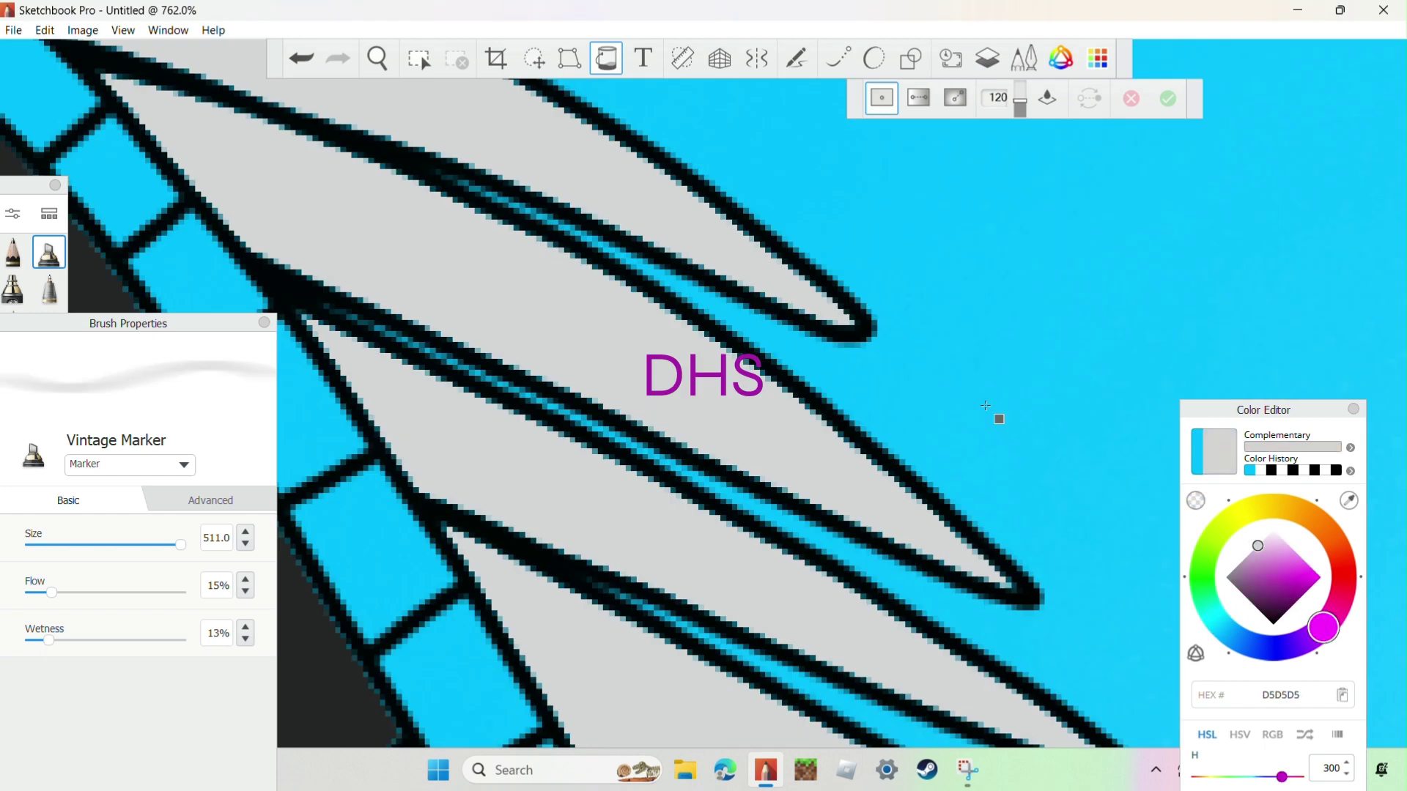
pyautogui.scroll(-6, 986, 406)
pyautogui.scroll(7, 755, 307)
pyautogui.scroll(-7, 839, 543)
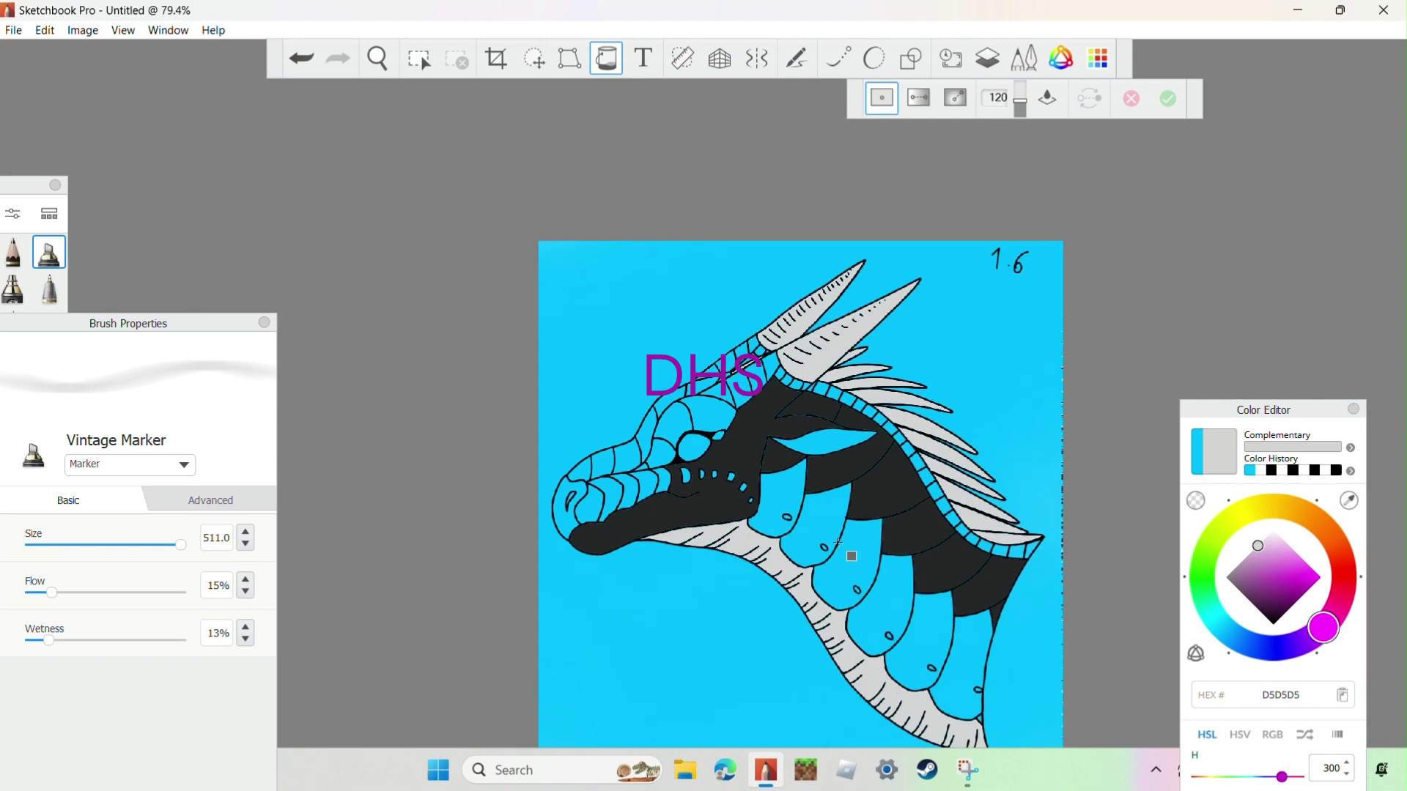
# Step: Fill the snout's side scales and the small cheek spots with magenta FF00FF
pyautogui.click(1321, 579)
pyautogui.click(598, 501)
pyautogui.click(665, 480)
pyautogui.scroll(5, 707, 496)
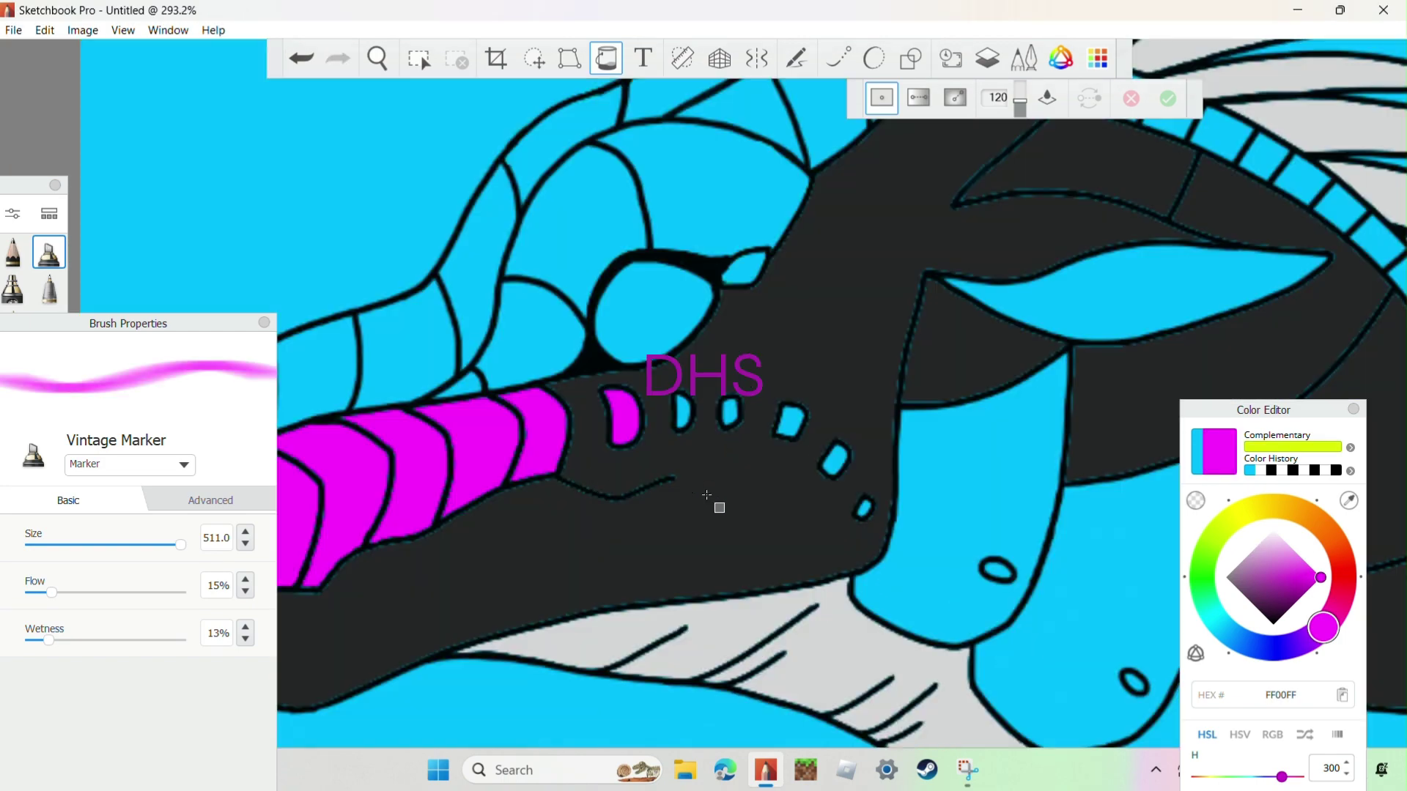
pyautogui.scroll(-10, 1019, 580)
# Step: Fill the small oval marks on the neck scales with magenta
pyautogui.scroll(10, 926, 622)
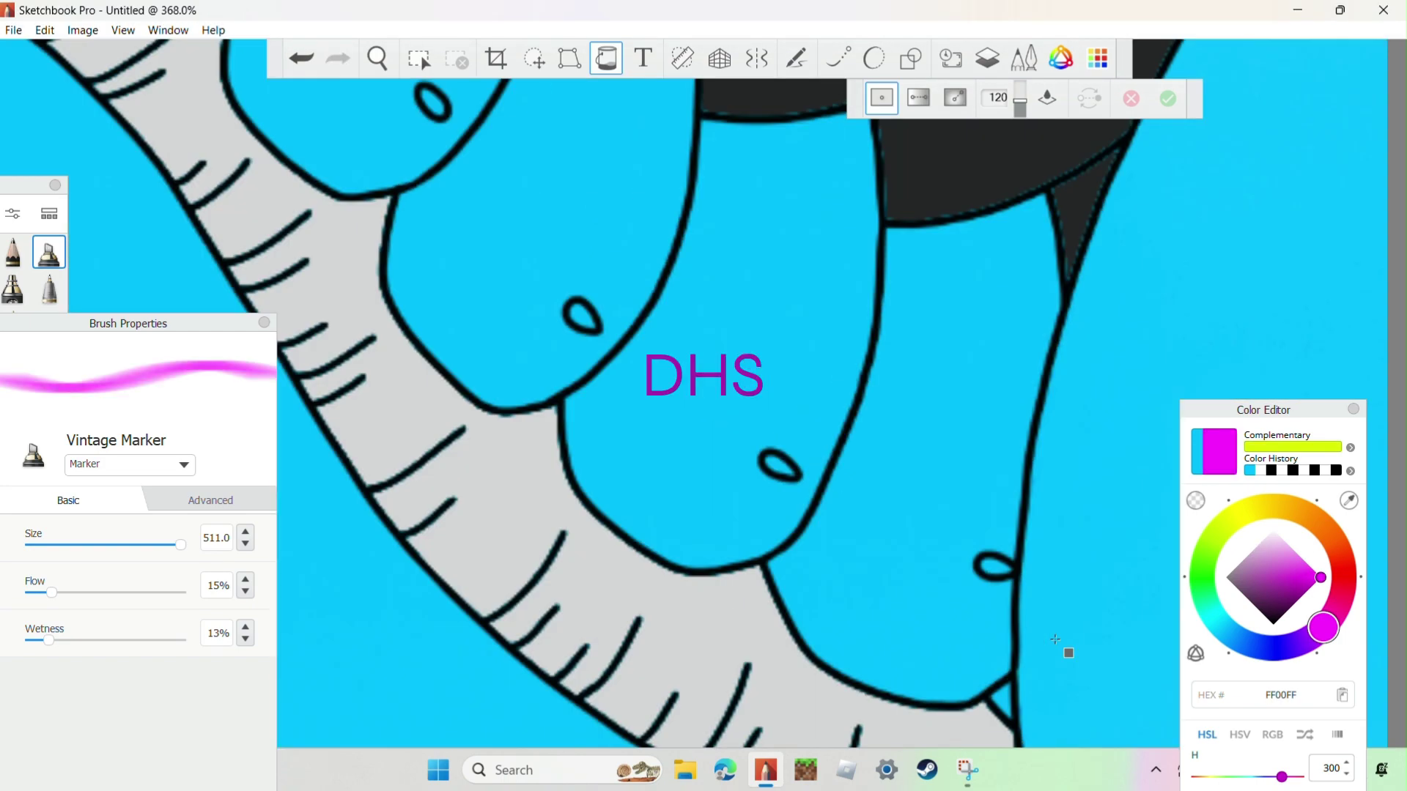
pyautogui.click(774, 464)
pyautogui.scroll(-6, 774, 464)
# Step: Fill the scales along the top of the snout with dark blue 1C00A9
pyautogui.scroll(6, 675, 512)
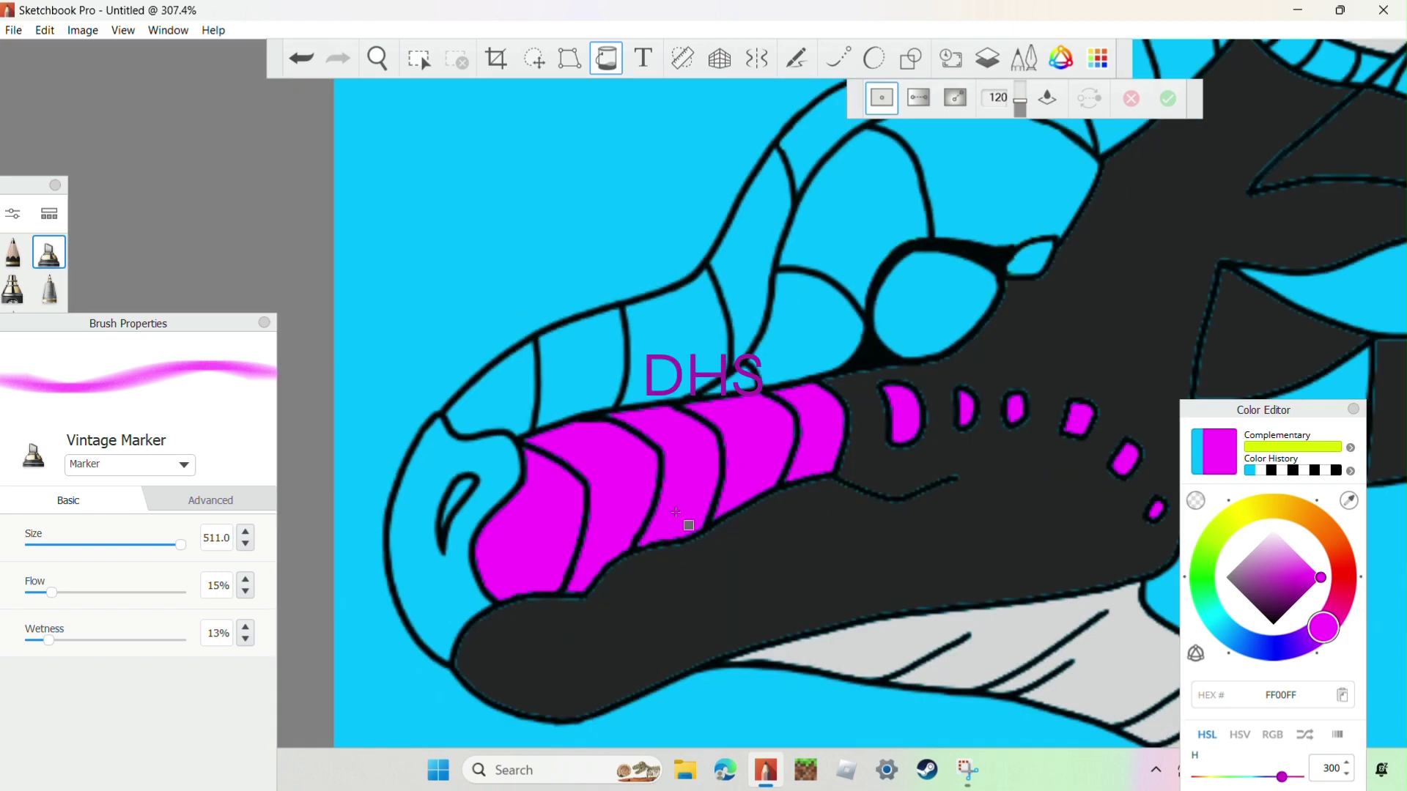
pyautogui.click(1286, 647)
pyautogui.click(506, 408)
pyautogui.click(807, 326)
# Step: Fill the large lower neck scales with dark blue 1C00A9, leaving their oval marks magenta
pyautogui.scroll(-8, 778, 415)
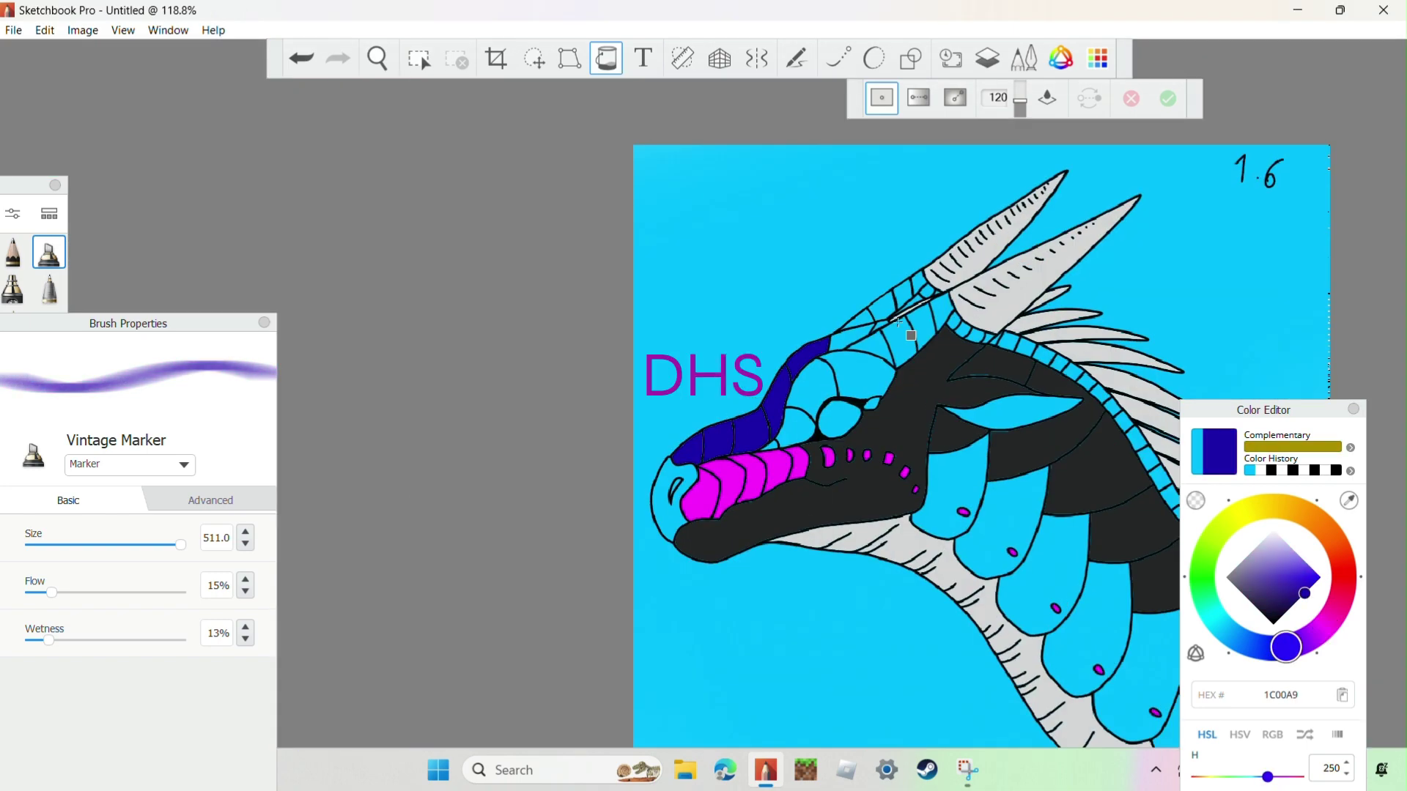
pyautogui.scroll(6, 778, 414)
pyautogui.click(876, 506)
pyautogui.click(1019, 645)
pyautogui.scroll(-6, 1019, 644)
pyautogui.scroll(10, 745, 568)
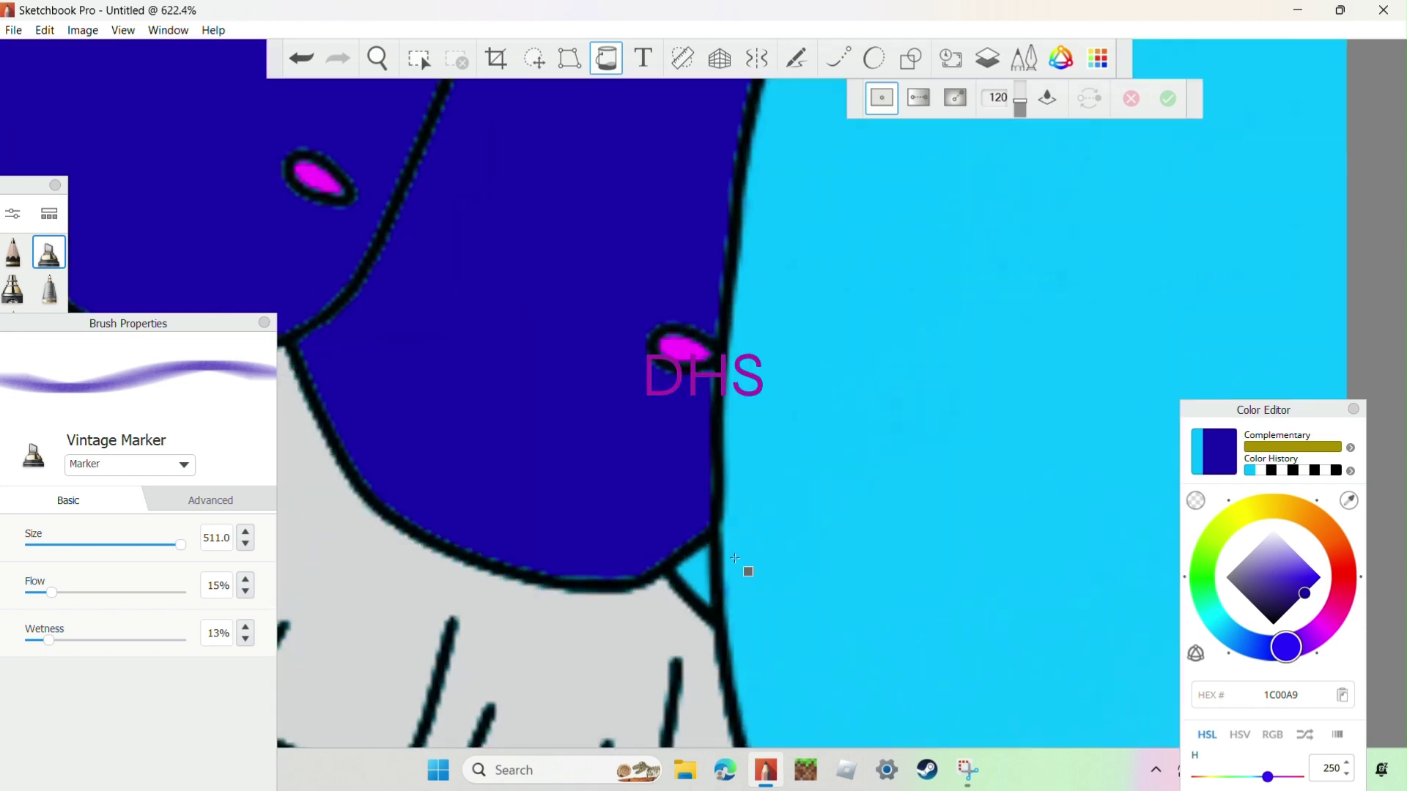
pyautogui.scroll(-6, 716, 314)
# Step: Fill the tip of the snout around the nostril with a linear gradient from sampled dark blue to magenta
pyautogui.click(919, 98)
pyautogui.scroll(6, 904, 405)
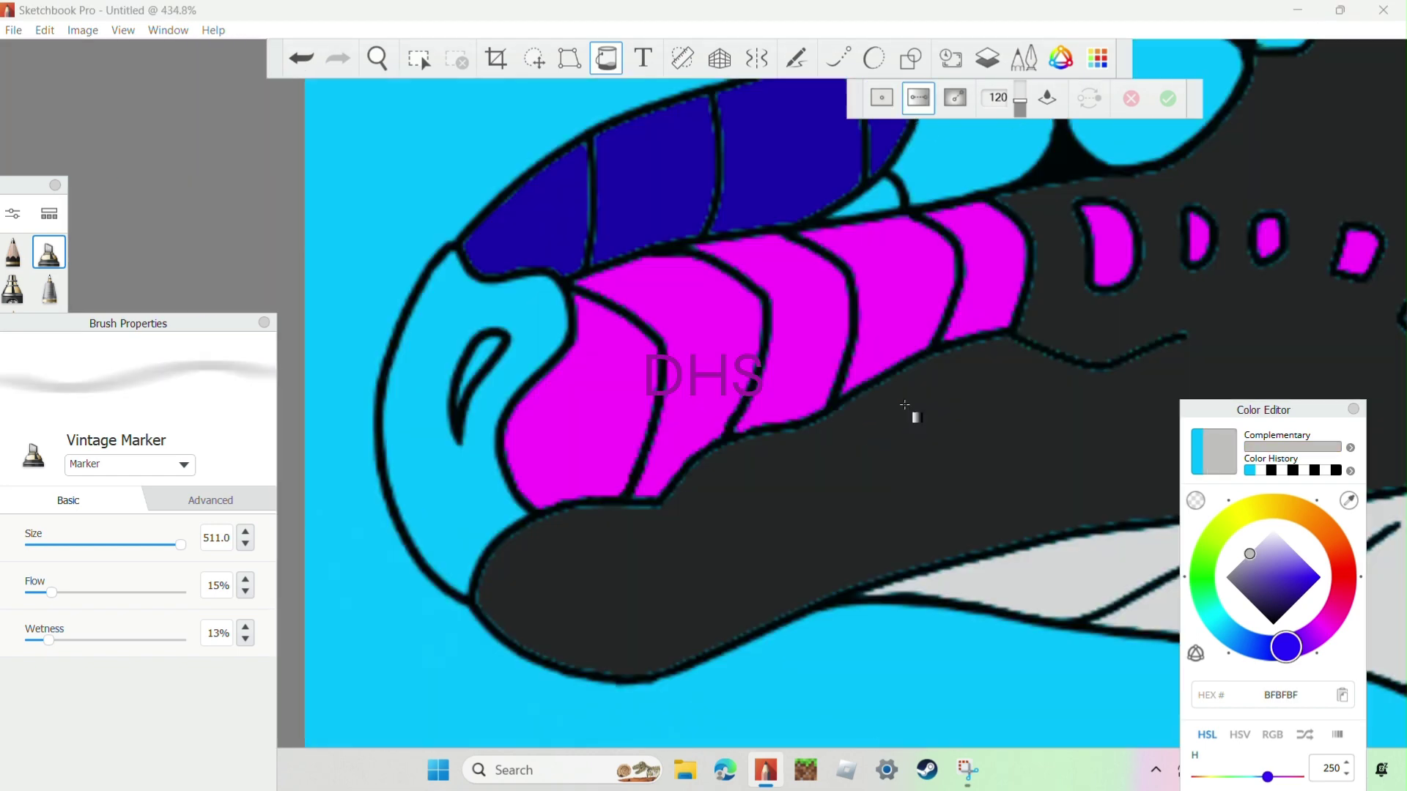
pyautogui.click(478, 496)
pyautogui.moveTo(493, 305); pyautogui.dragTo(455, 471)
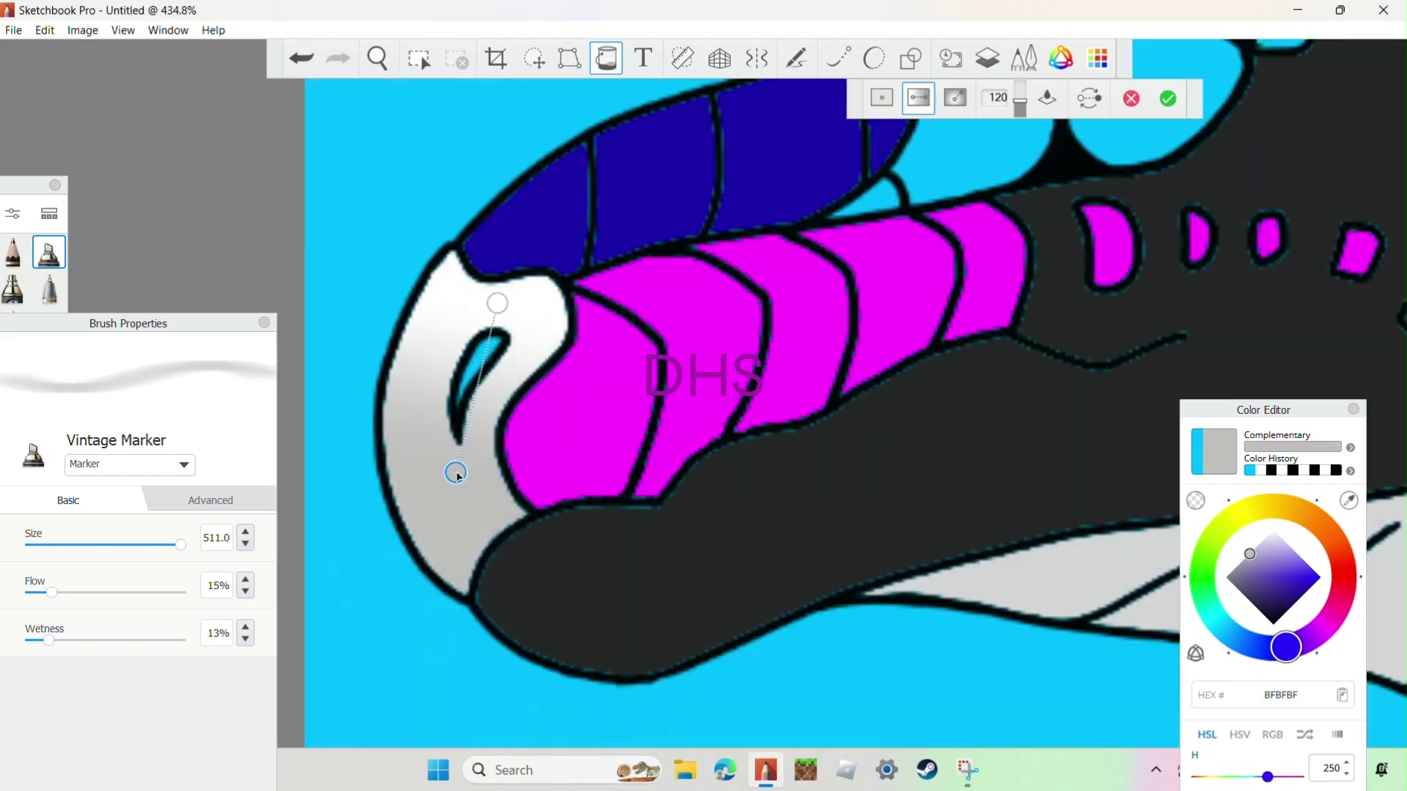
pyautogui.keyDown('alt'); pyautogui.click(555, 266); pyautogui.keyUp('alt')
pyautogui.click(498, 303)
pyautogui.keyDown('alt'); pyautogui.click(550, 242); pyautogui.keyUp('alt')
pyautogui.moveTo(498, 303); pyautogui.dragTo(511, 195)
pyautogui.scroll(-5, 413, 191)
pyautogui.press('Return')
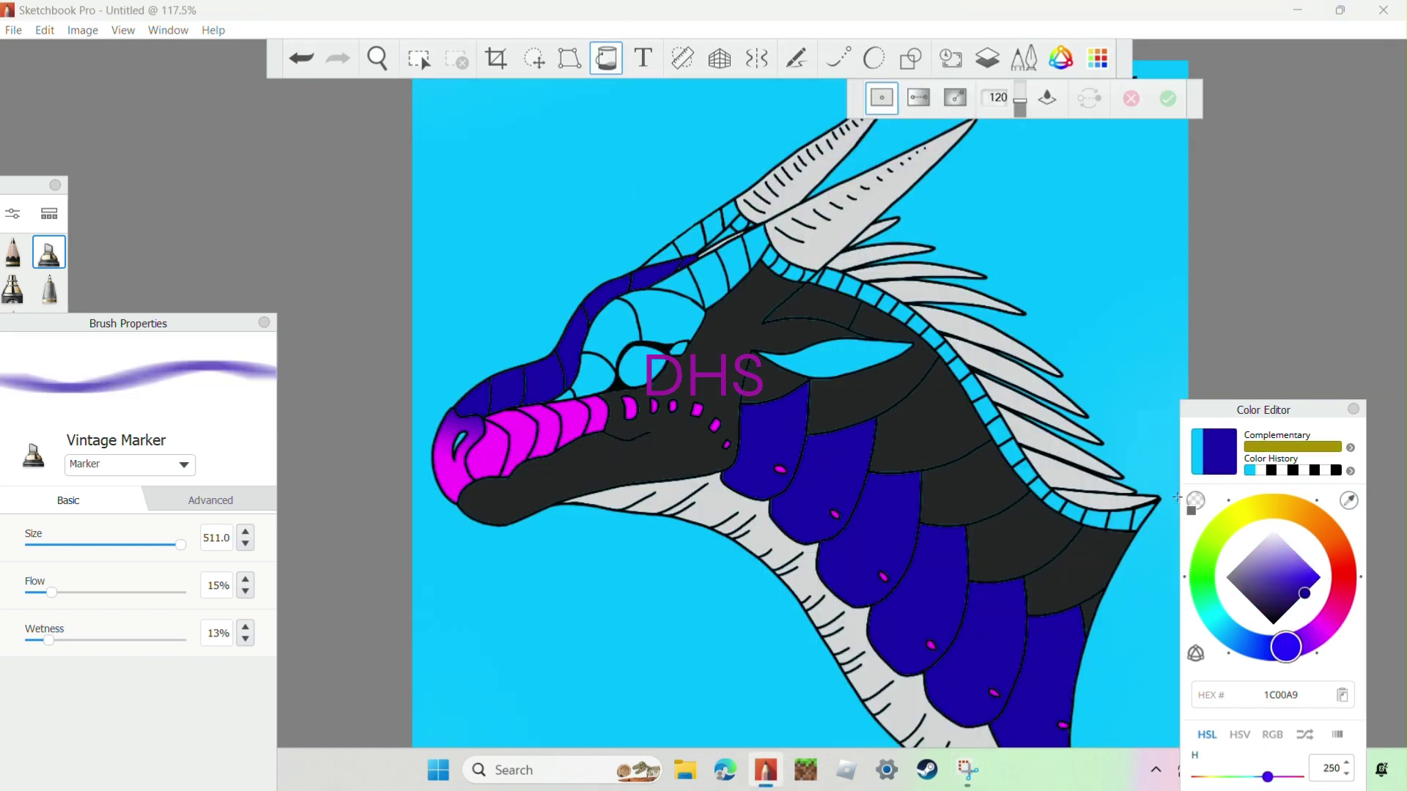
# Step: Try to fill the scales around the eye with dark-blue-to-magenta linear gradients
pyautogui.hotkey('ctrl', 'z')
pyautogui.scroll(4, 861, 399)
pyautogui.moveTo(543, 518); pyautogui.dragTo(710, 493)
pyautogui.moveTo(618, 462); pyautogui.dragTo(618, 553)
pyautogui.moveTo(650, 341); pyautogui.dragTo(745, 459)
pyautogui.moveTo(955, 317); pyautogui.dragTo(723, 317)
pyautogui.moveTo(875, 272); pyautogui.dragTo(842, 439)
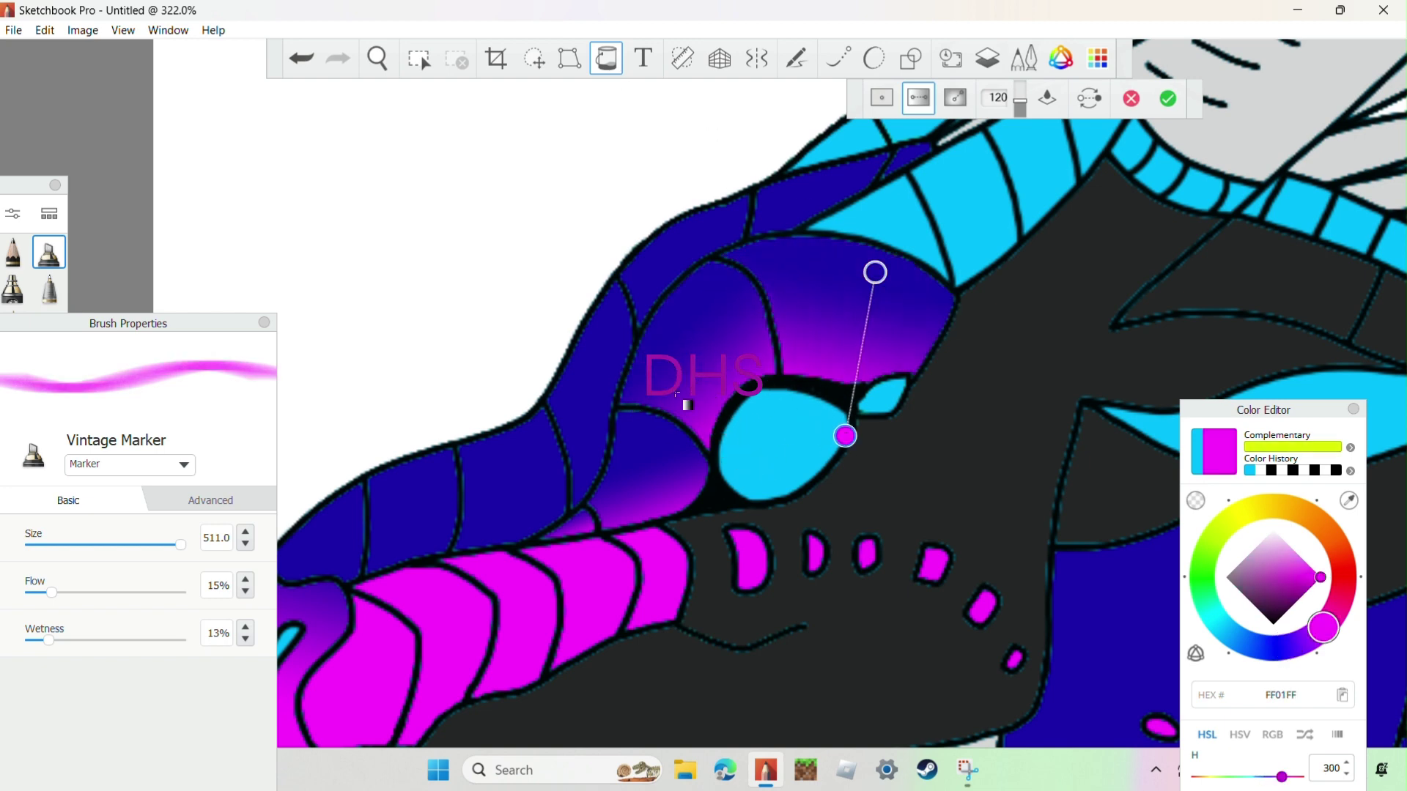
pyautogui.hotkey('ctrl', 'z')
pyautogui.hotkey('ctrl', 'z')
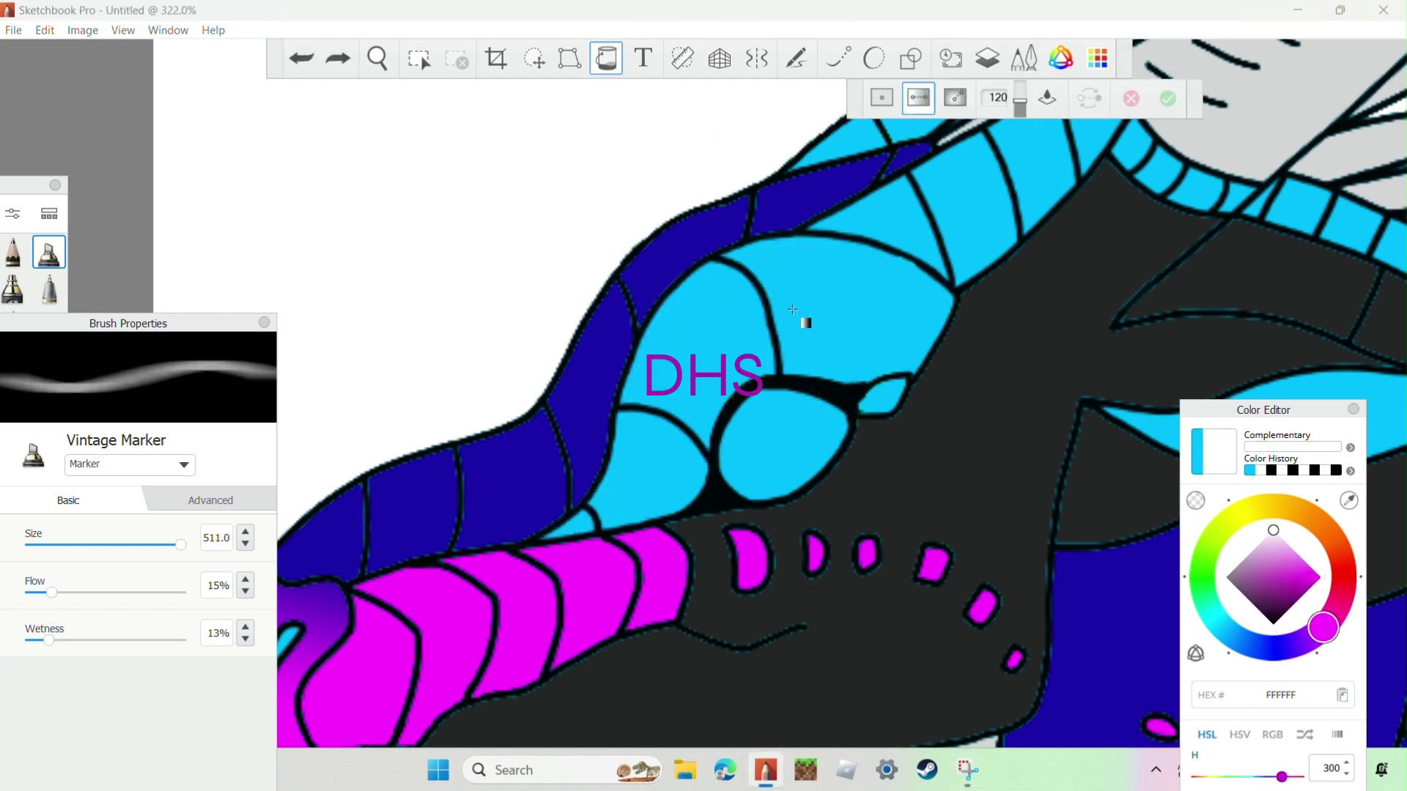
# Step: Fill the scales around the eye with linear gradients from dark blue 1C01AA to magenta FF01FF nearest the eye
pyautogui.moveTo(543, 515); pyautogui.dragTo(711, 471)
pyautogui.moveTo(588, 427); pyautogui.dragTo(722, 583)
pyautogui.moveTo(622, 333); pyautogui.dragTo(821, 437)
pyautogui.click(762, 334)
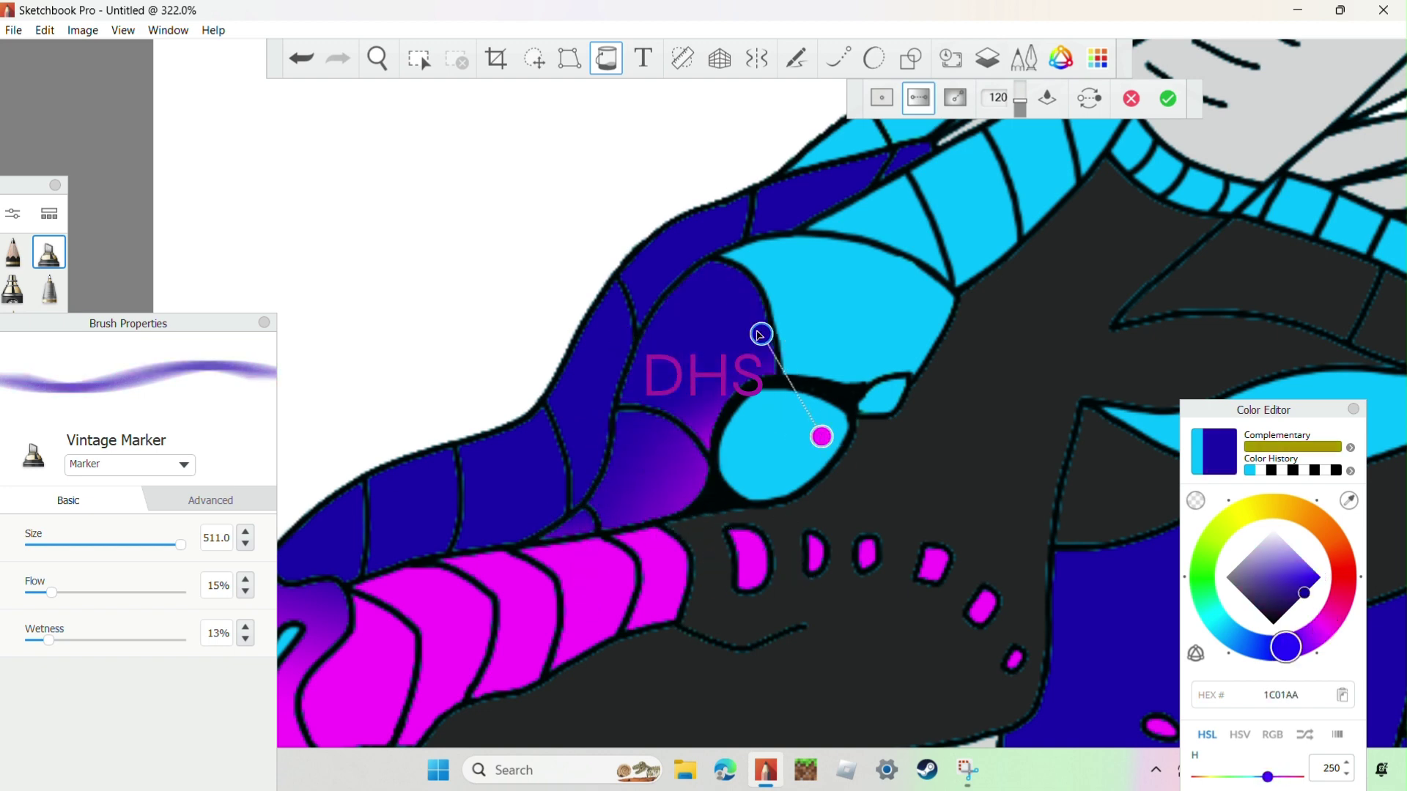
pyautogui.moveTo(848, 222); pyautogui.dragTo(773, 512)
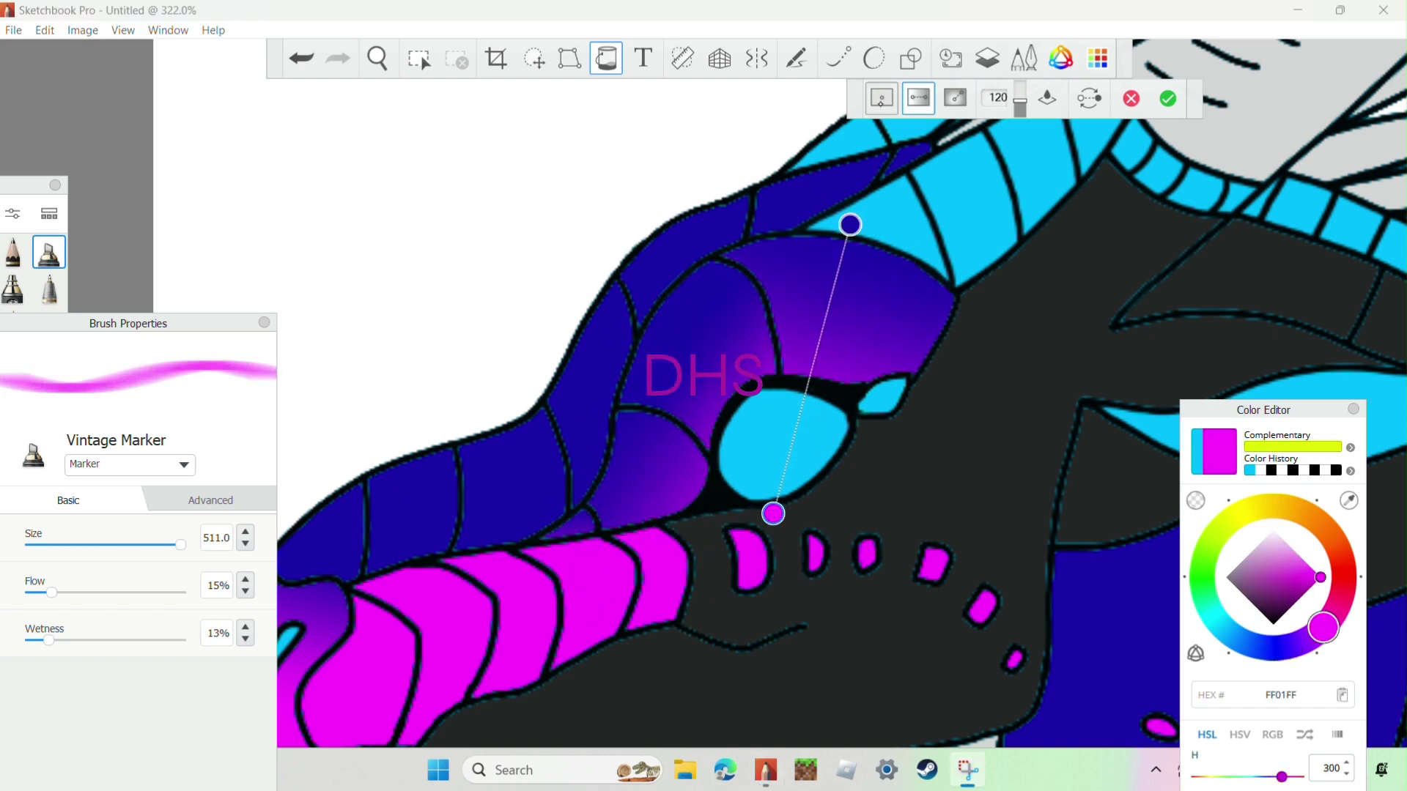
# Step: Fill the eye's rear corner with light gray D5D5D6 and the brow and crest scales with dark blue 1C01AA
pyautogui.press('Home')
pyautogui.press('Home')
pyautogui.press('Home')
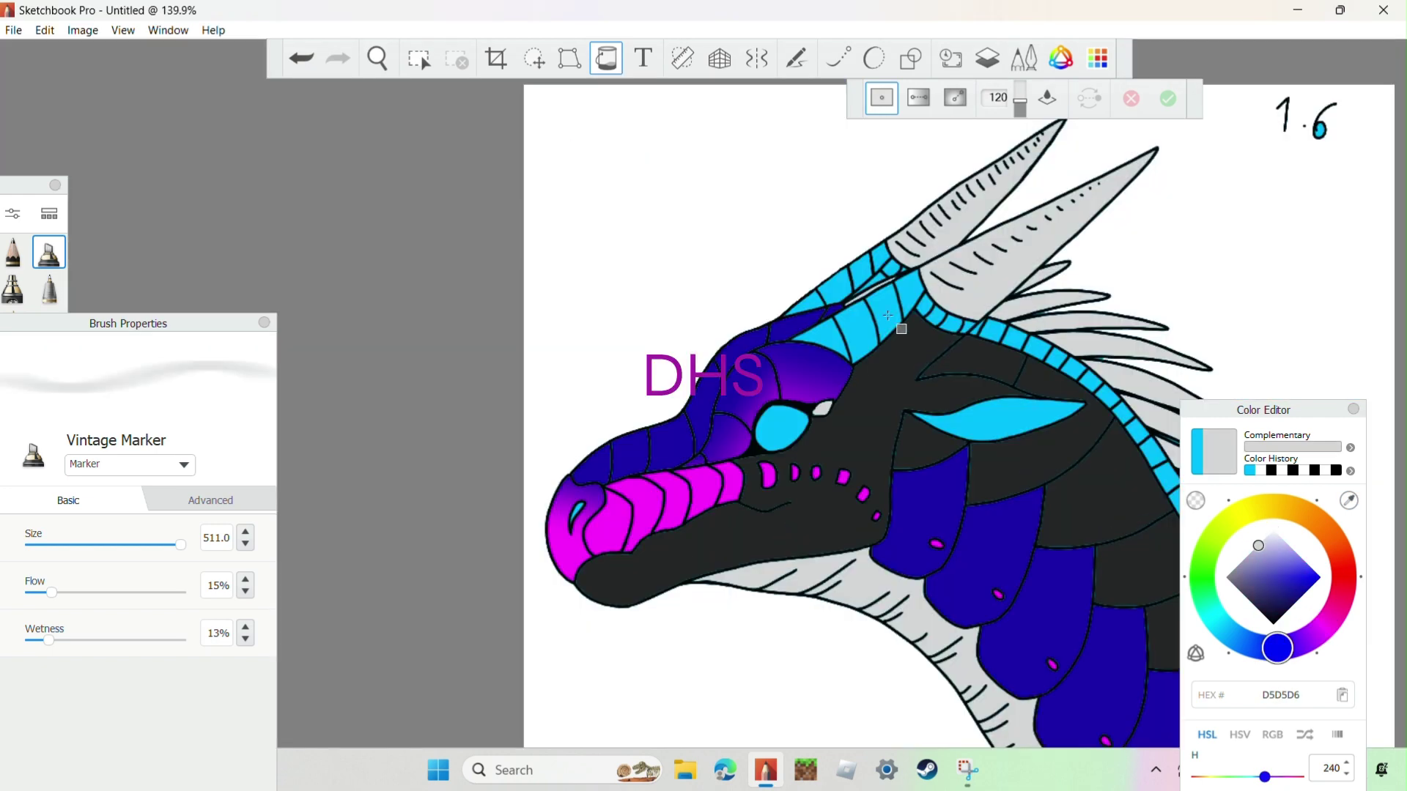
pyautogui.press('Home')
pyautogui.click(791, 345)
pyautogui.click(725, 374)
pyautogui.click(872, 300)
pyautogui.click(747, 241)
pyautogui.click(813, 194)
pyautogui.click(865, 158)
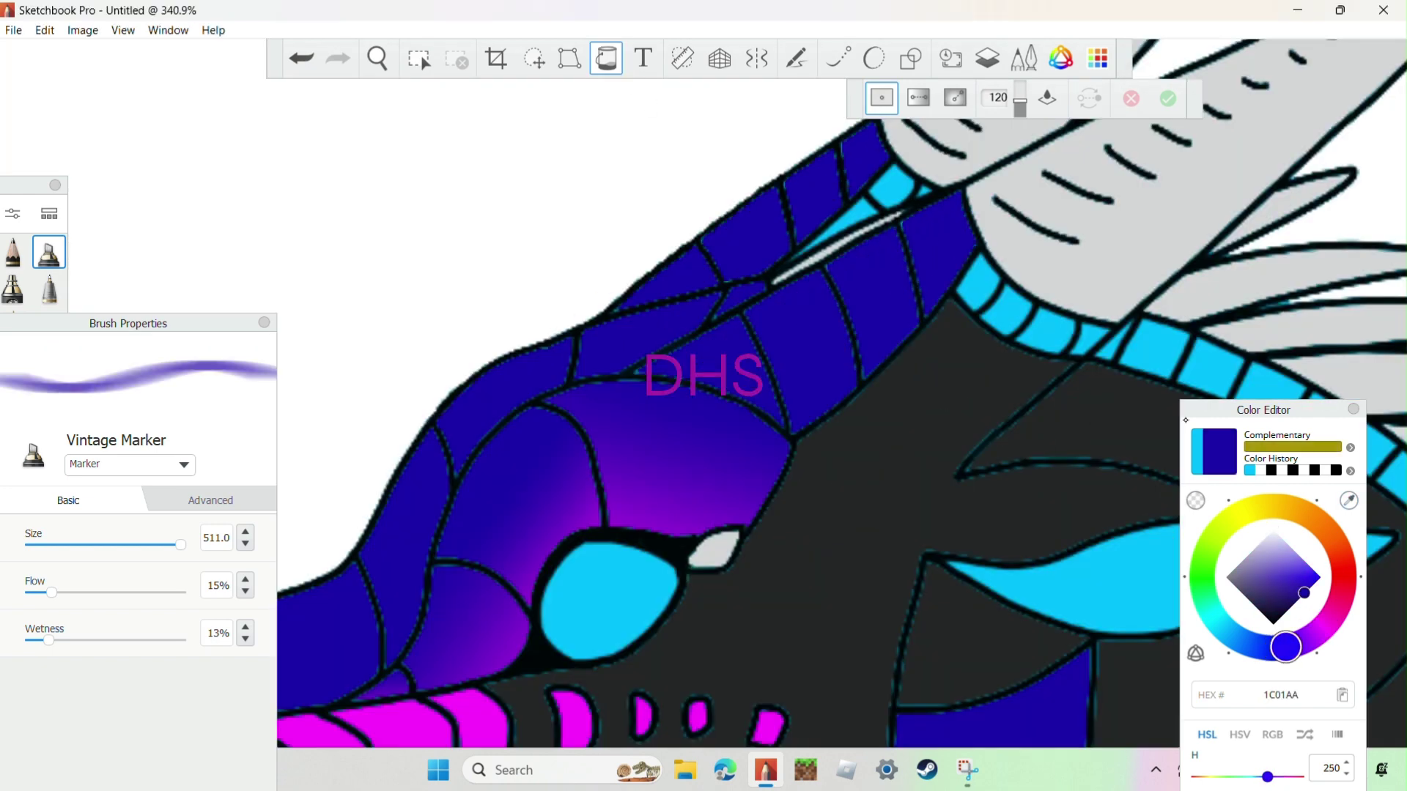
# Step: Sample dark gray 242525 from the head and fill the small gaps between the two crest bands
pyautogui.moveTo(1349, 501); pyautogui.dragTo(1026, 403)
pyautogui.click(890, 183)
pyautogui.click(842, 220)
pyautogui.scroll(5, 908, 191)
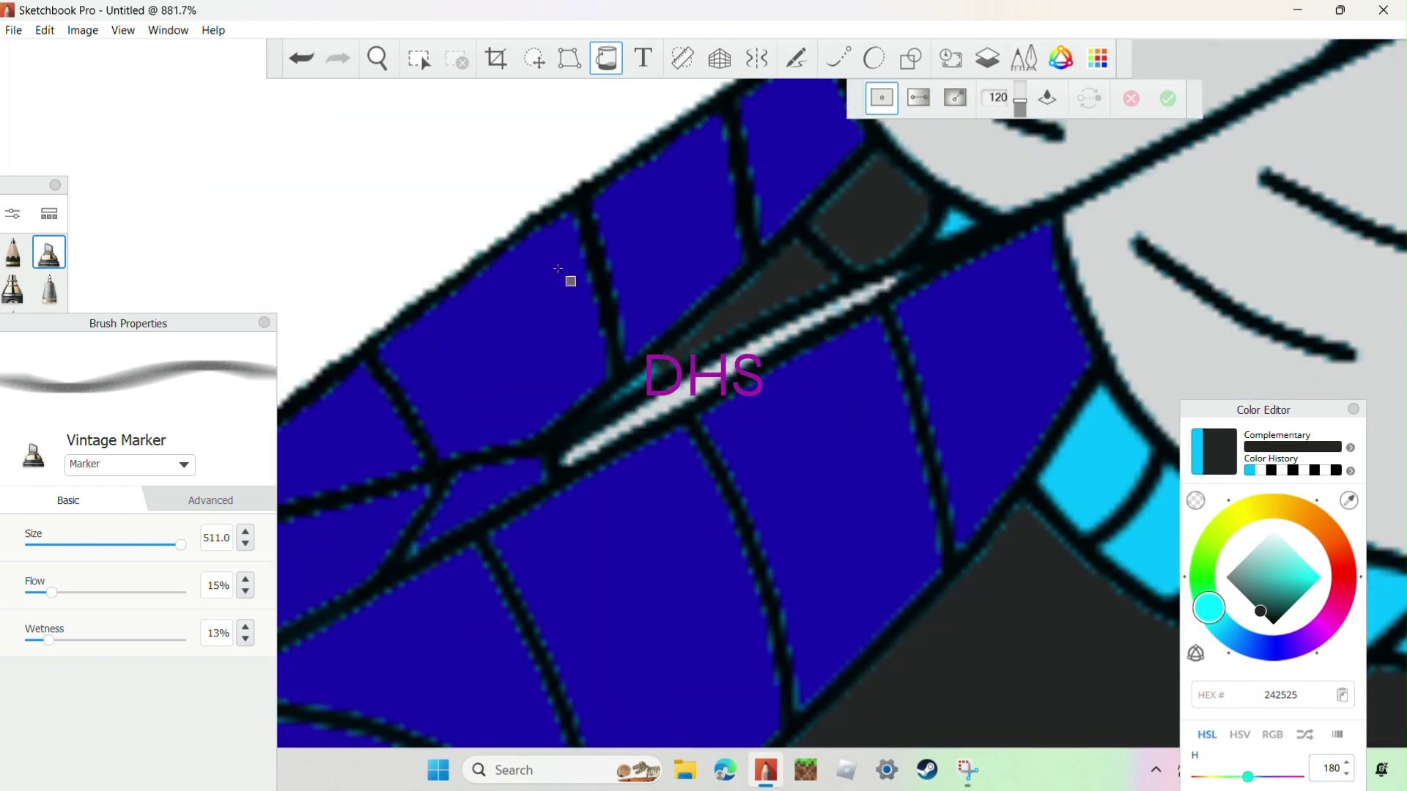
# Step: Sample dark blue 1C02AB and fill the band of small plates running from the horns down the neck
pyautogui.press('Home')
pyautogui.scroll(4, 1024, 420)
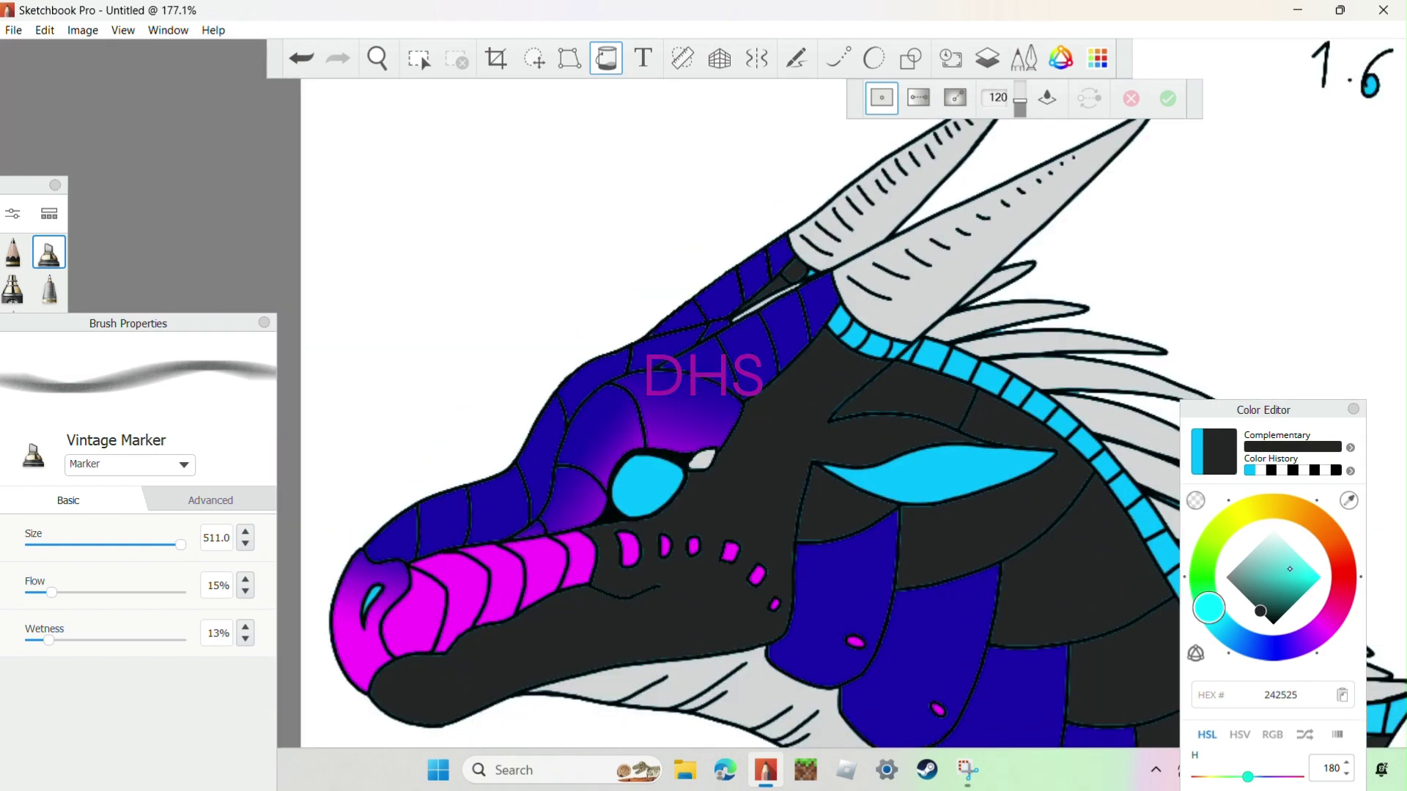
pyautogui.keyDown('alt'); pyautogui.click(854, 330); pyautogui.keyUp('alt')
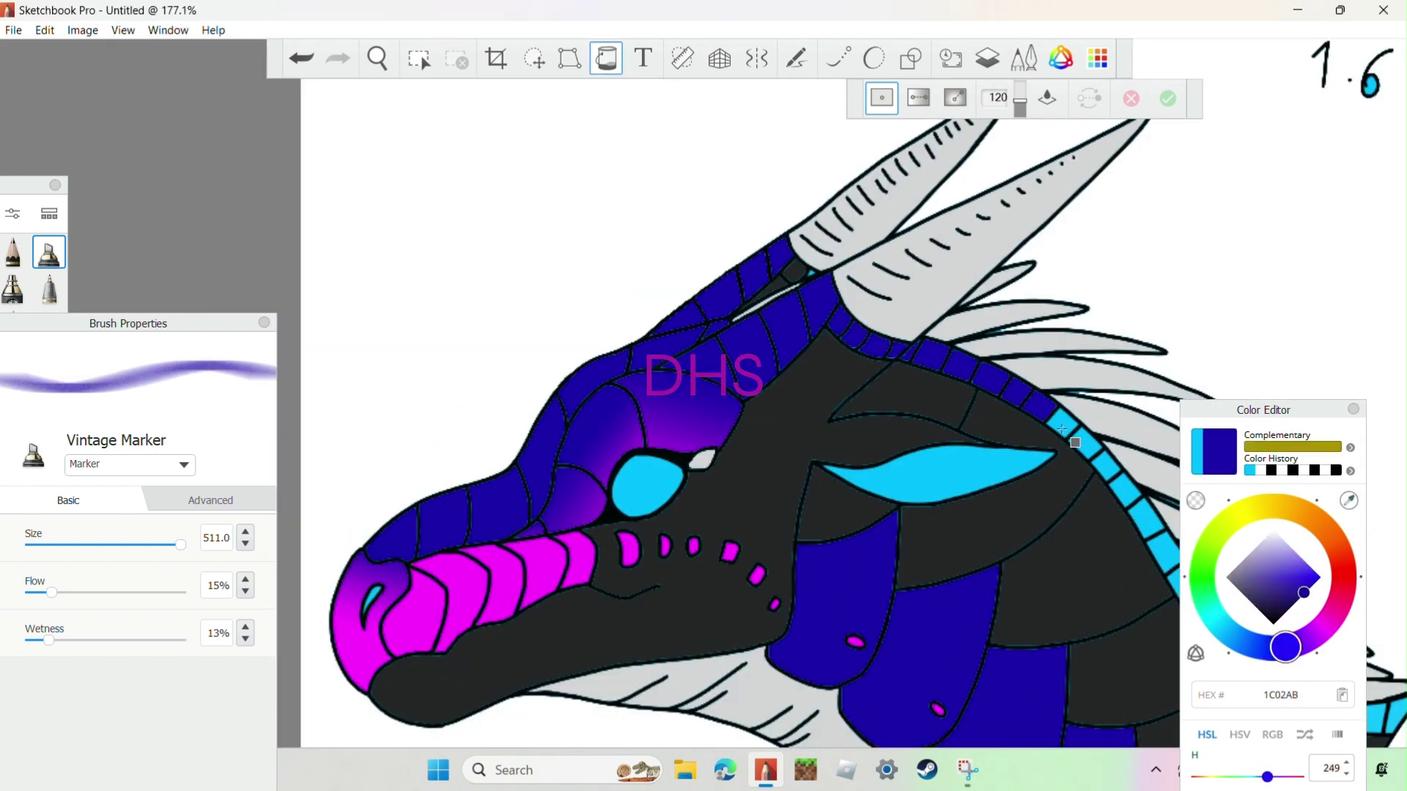
pyautogui.scroll(5, 958, 437)
pyautogui.click(916, 405)
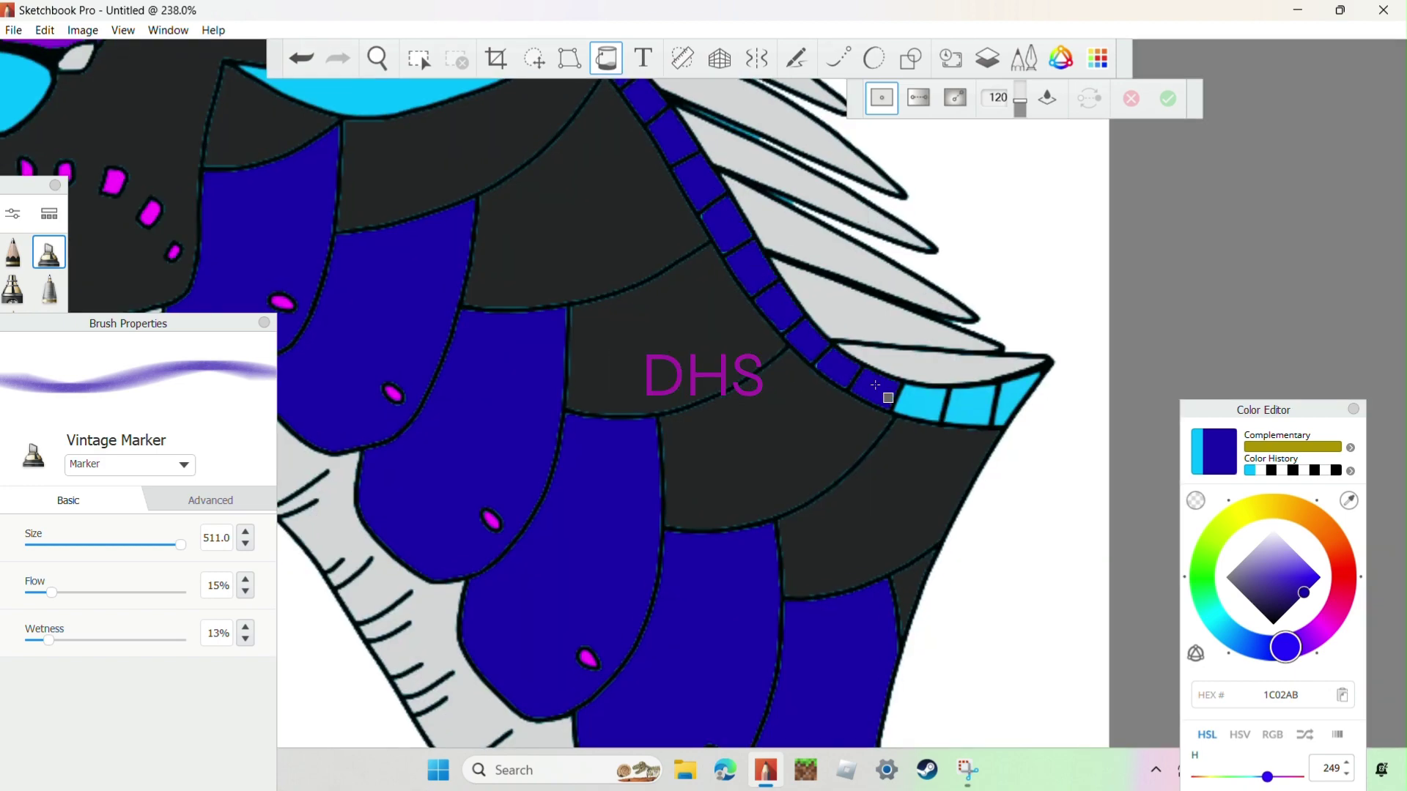
pyautogui.press('Home')
pyautogui.scroll(3, 607, 479)
# Step: Fill the inner ear with a linear gradient using sampled magenta FF01FF and add extra colour stops
pyautogui.press('Home')
pyautogui.scroll(3, 828, 330)
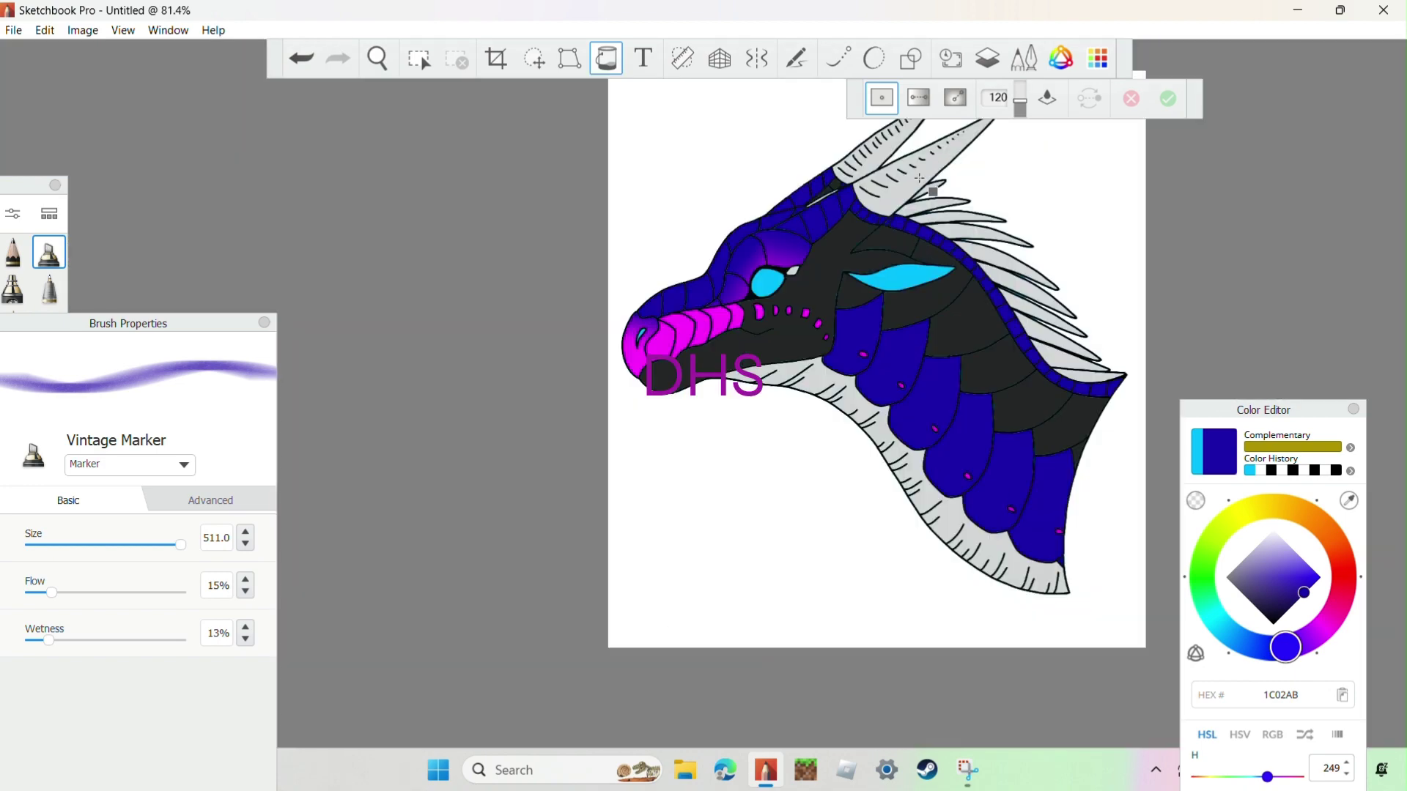
pyautogui.click(919, 98)
pyautogui.keyDown('alt'); pyautogui.click(557, 425); pyautogui.keyUp('alt')
pyautogui.moveTo(975, 328); pyautogui.dragTo(828, 332)
pyautogui.click(916, 330)
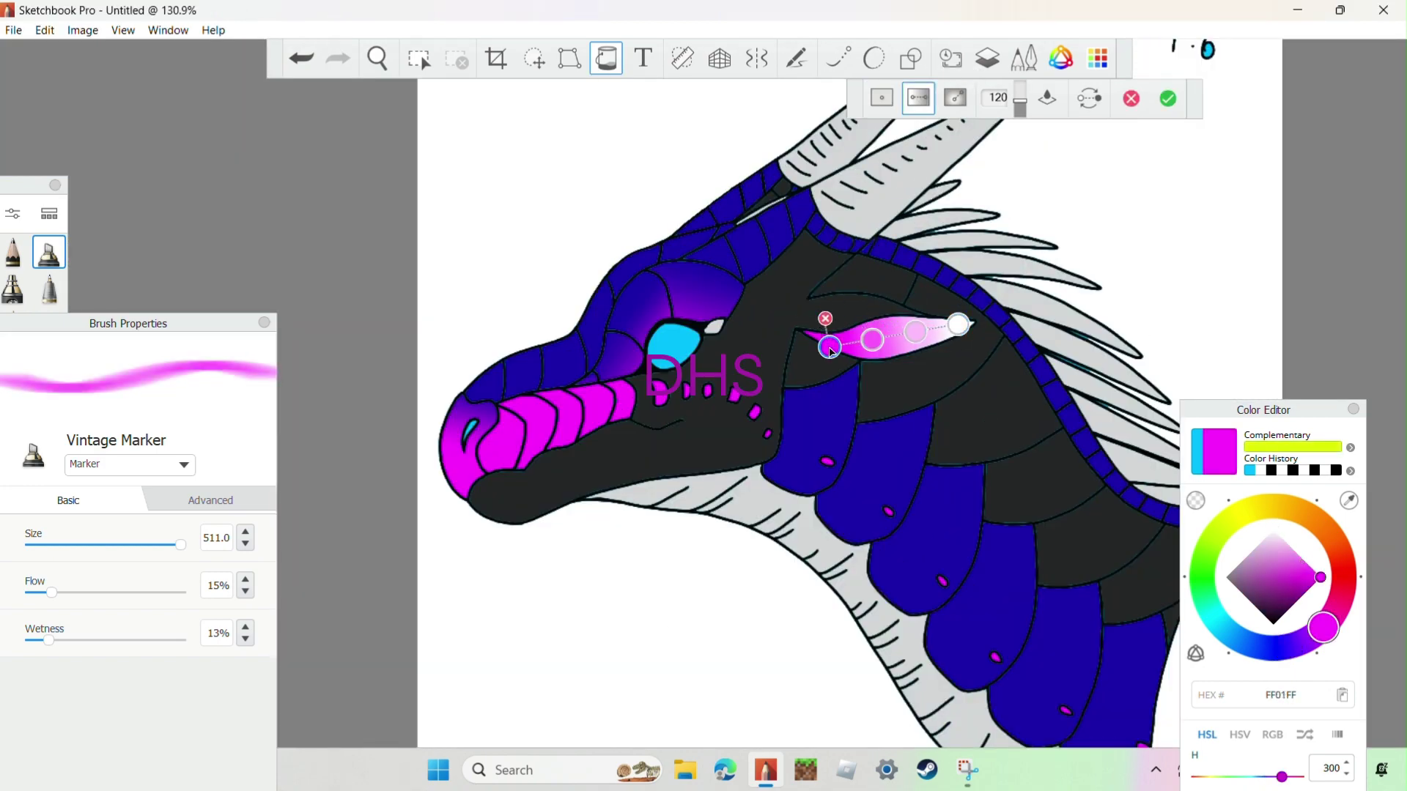
# Step: Adjust the ear gradient's stops to run from near-black at the base through magenta to pink at the tip
pyautogui.click(958, 324)
pyautogui.click(915, 331)
pyautogui.moveTo(918, 332); pyautogui.dragTo(819, 344)
pyautogui.moveTo(1004, 327); pyautogui.dragTo(995, 324)
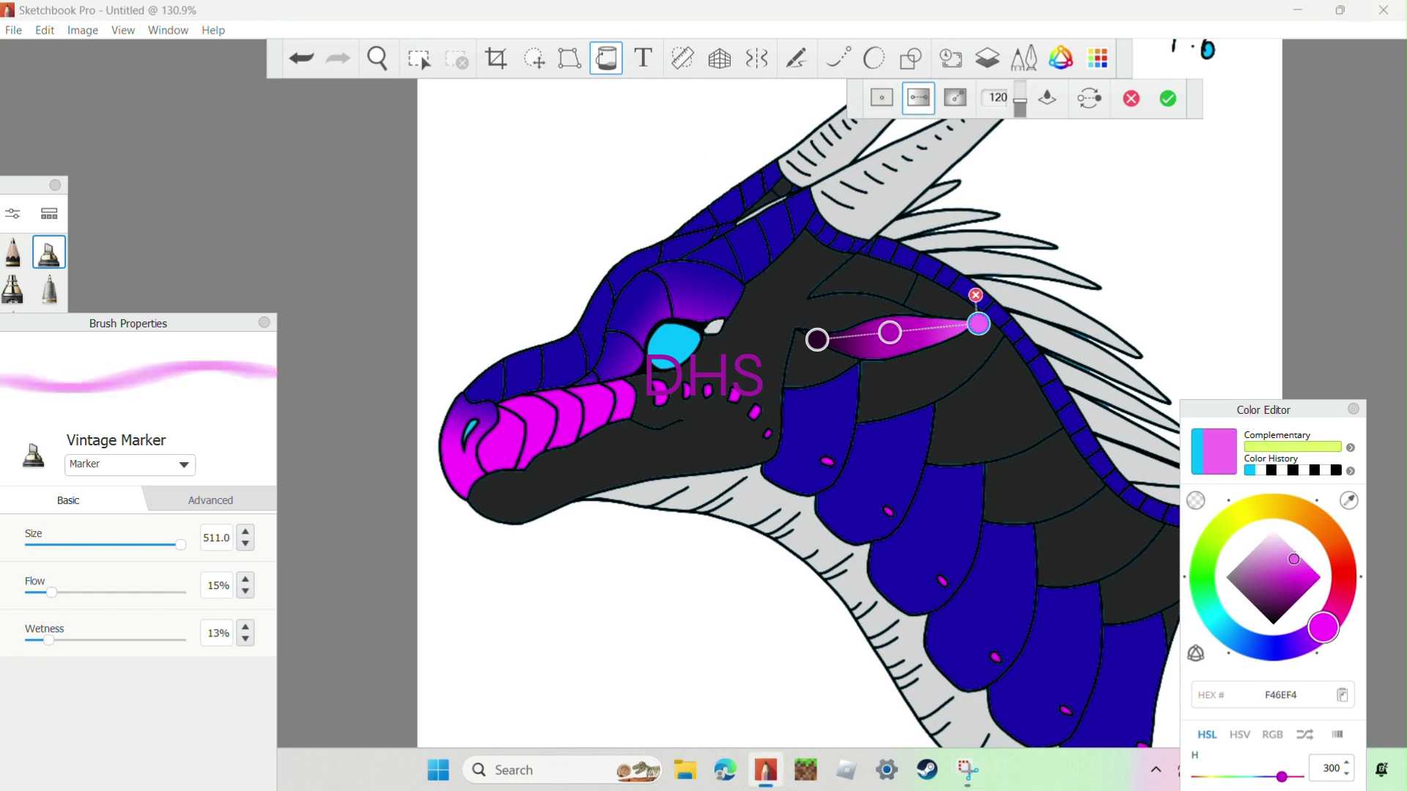
pyautogui.moveTo(1323, 627); pyautogui.dragTo(1341, 591)
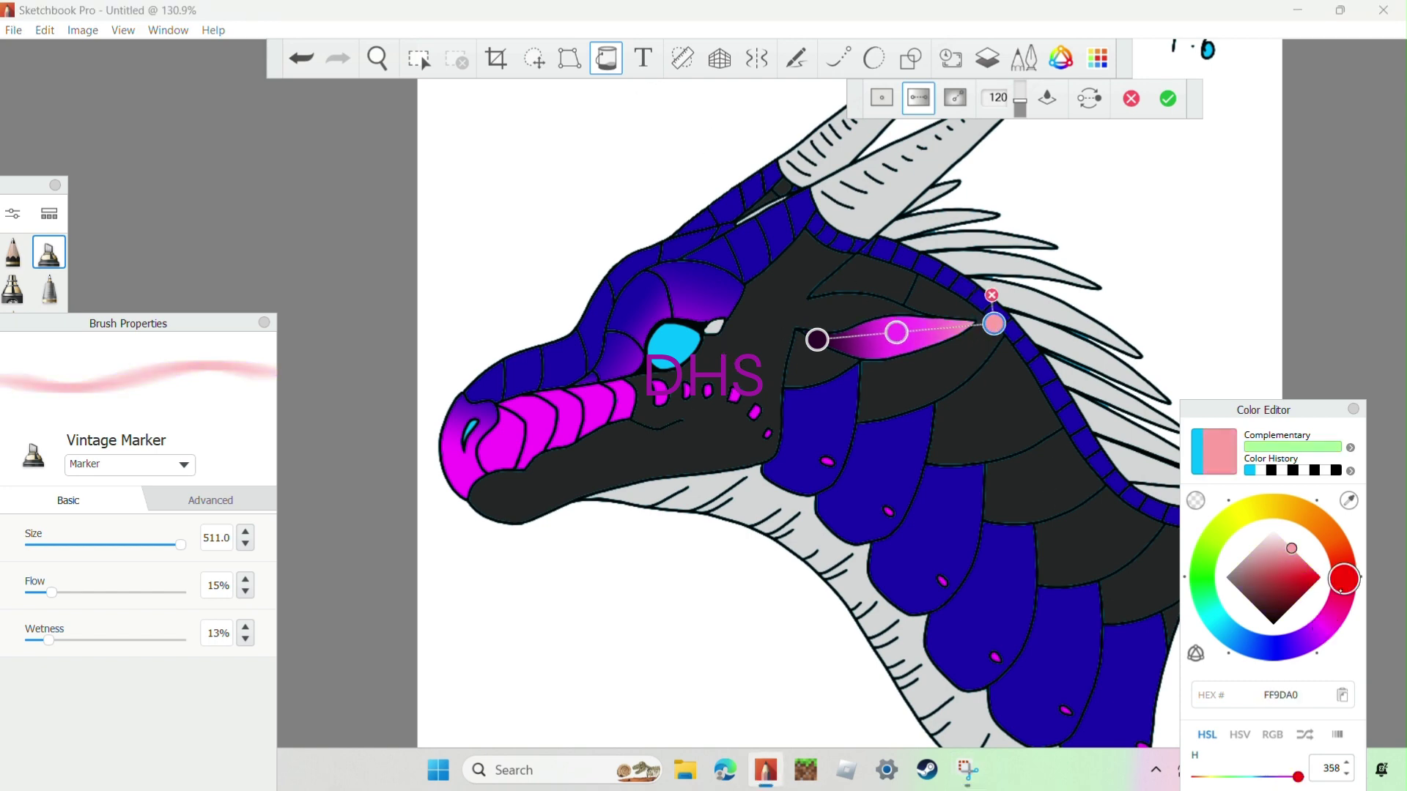
# Step: Fill the eye with blue at hue 217 and draw a black pupil with white highlights using the Technical Pen
pyautogui.scroll(6, 658, 341)
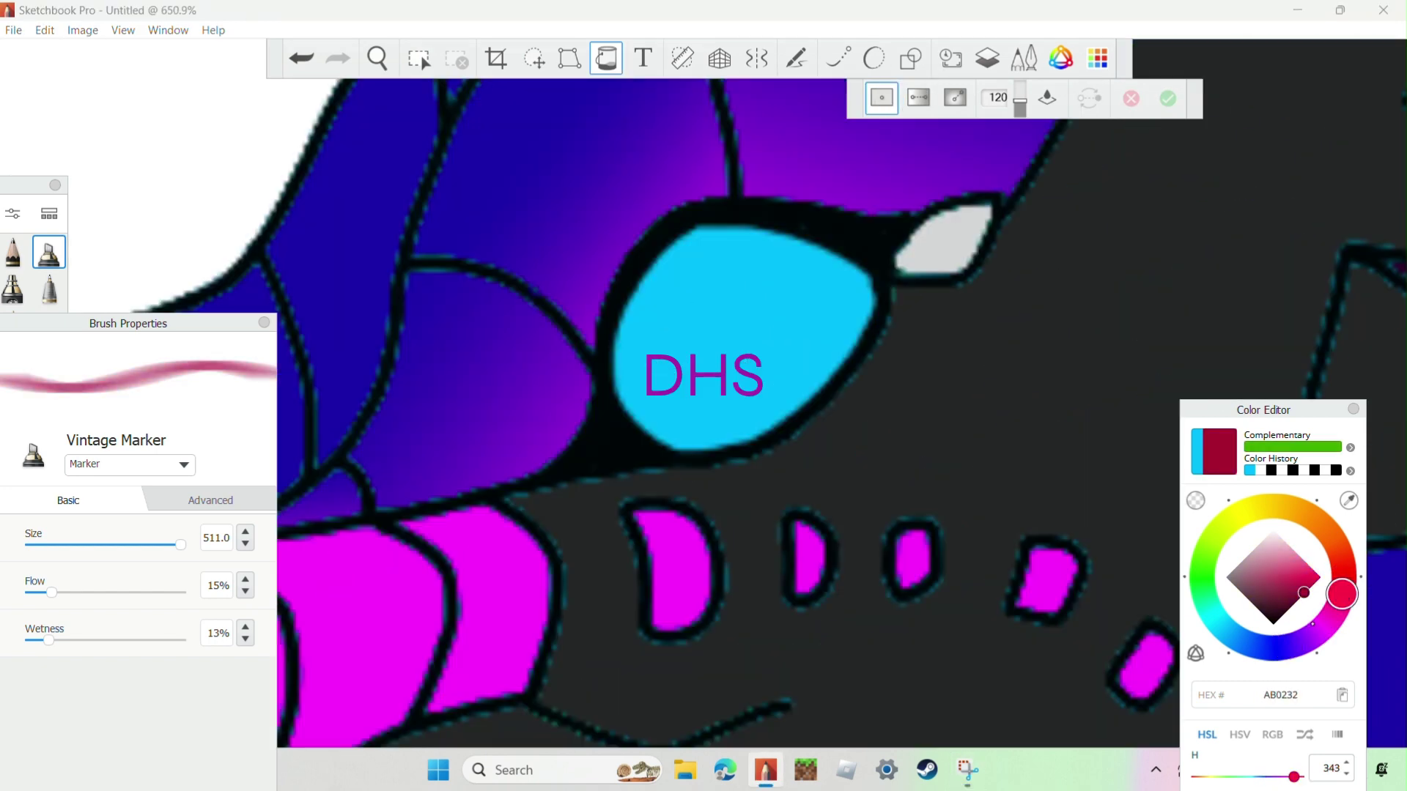
pyautogui.moveTo(1317, 522); pyautogui.dragTo(1249, 644)
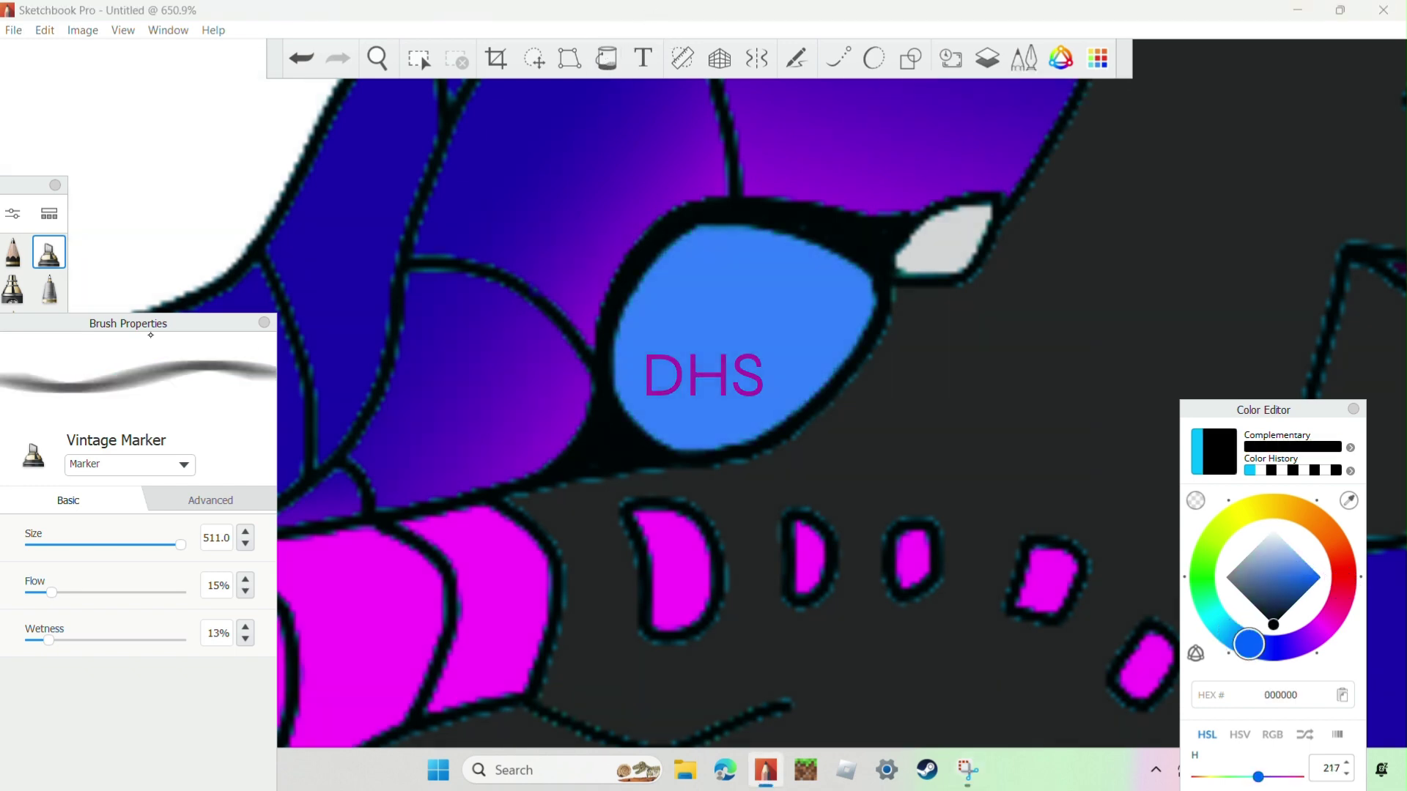
pyautogui.click(49, 288)
pyautogui.click(722, 352)
pyautogui.moveTo(722, 353)
pyautogui.mouseDown()
pyautogui.moveTo(728, 324)
pyautogui.moveTo(664, 330)
pyautogui.moveTo(708, 399)
pyautogui.mouseUp()
pyautogui.click(755, 288)
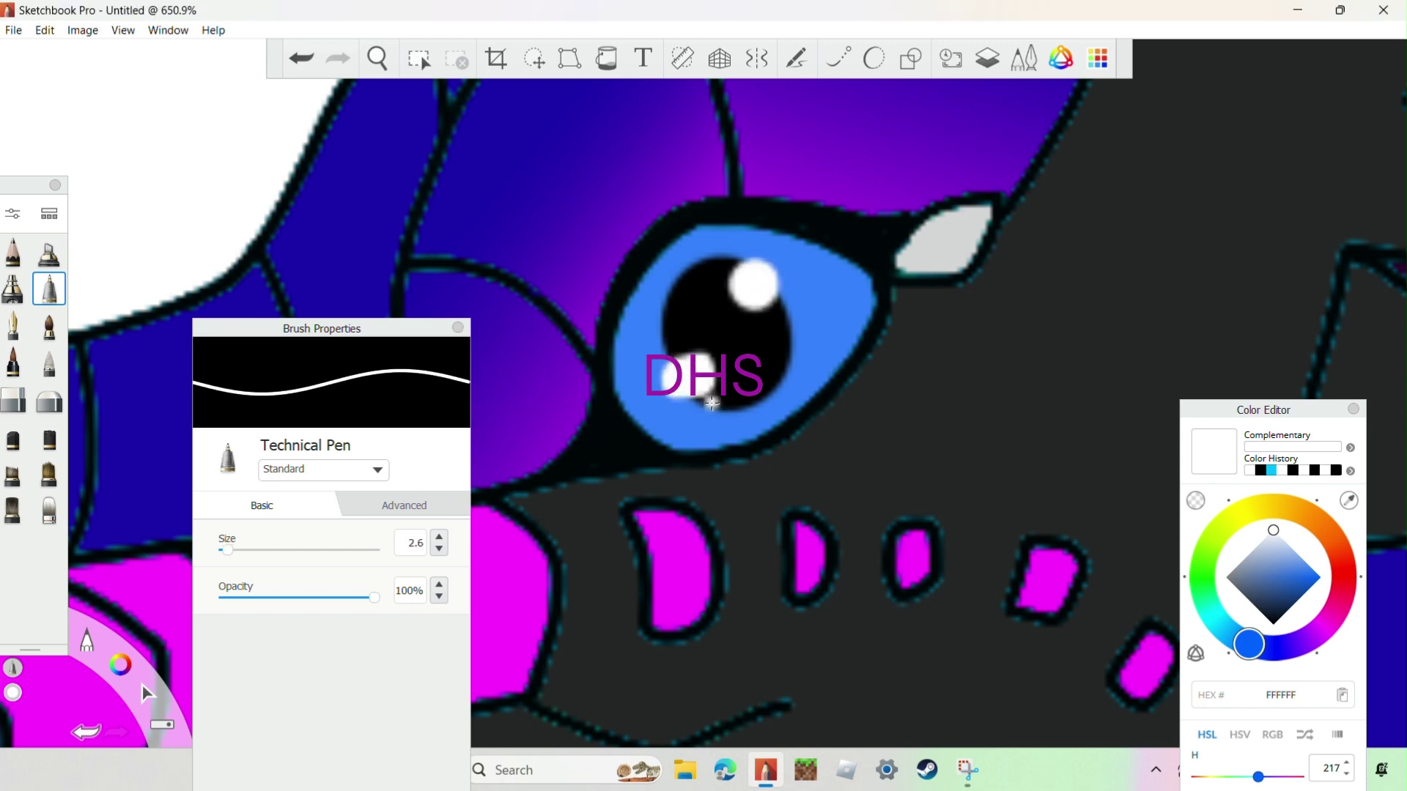
# Step: Undo the last white highlight and dab a smaller one in the pupil at size 2.6
pyautogui.hotkey('ctrl', 'z')
pyautogui.scroll(-3, 552, 501)
pyautogui.click(631, 419)
pyautogui.scroll(-5, 631, 420)
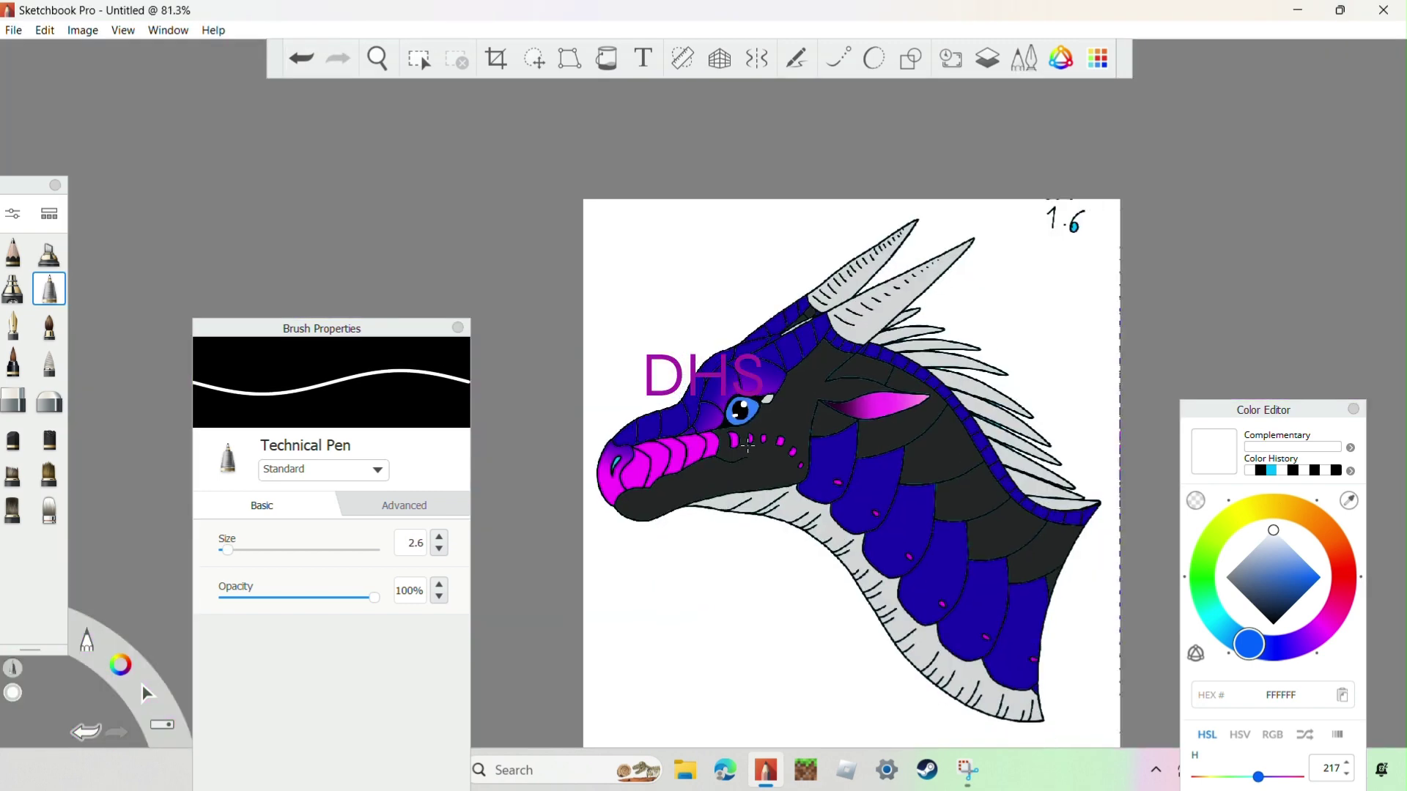
# Step: Paint over the handwritten 1.6 in the canvas corner with the white Technical Pen at size 47.5
pyautogui.scroll(1, 924, 655)
pyautogui.scroll(5, 979, 269)
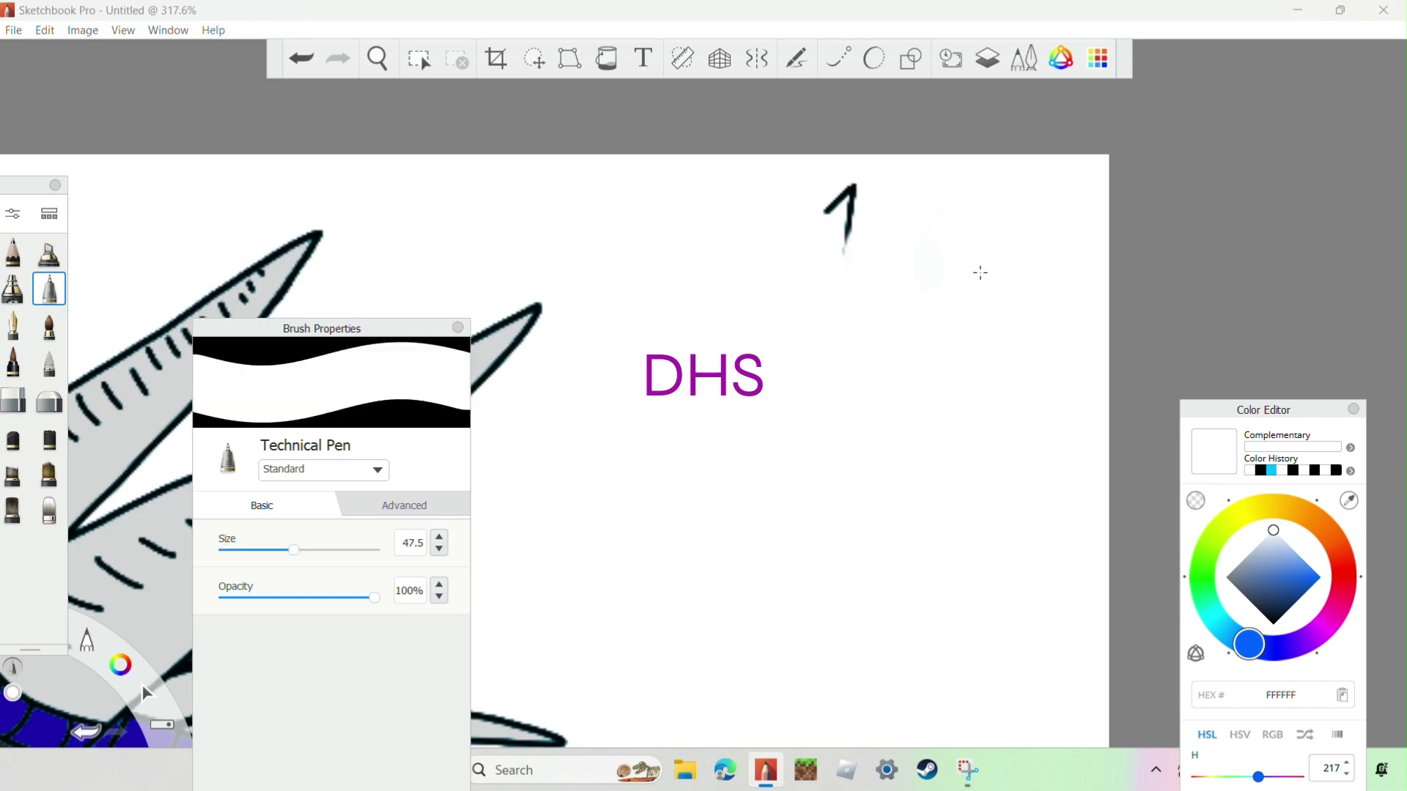
pyautogui.scroll(-4, 914, 339)
pyautogui.scroll(2, 936, 287)
# Step: Look through the Downloads and Pictures folders for an image file to open, and leave without opening one
pyautogui.click(82, 30)
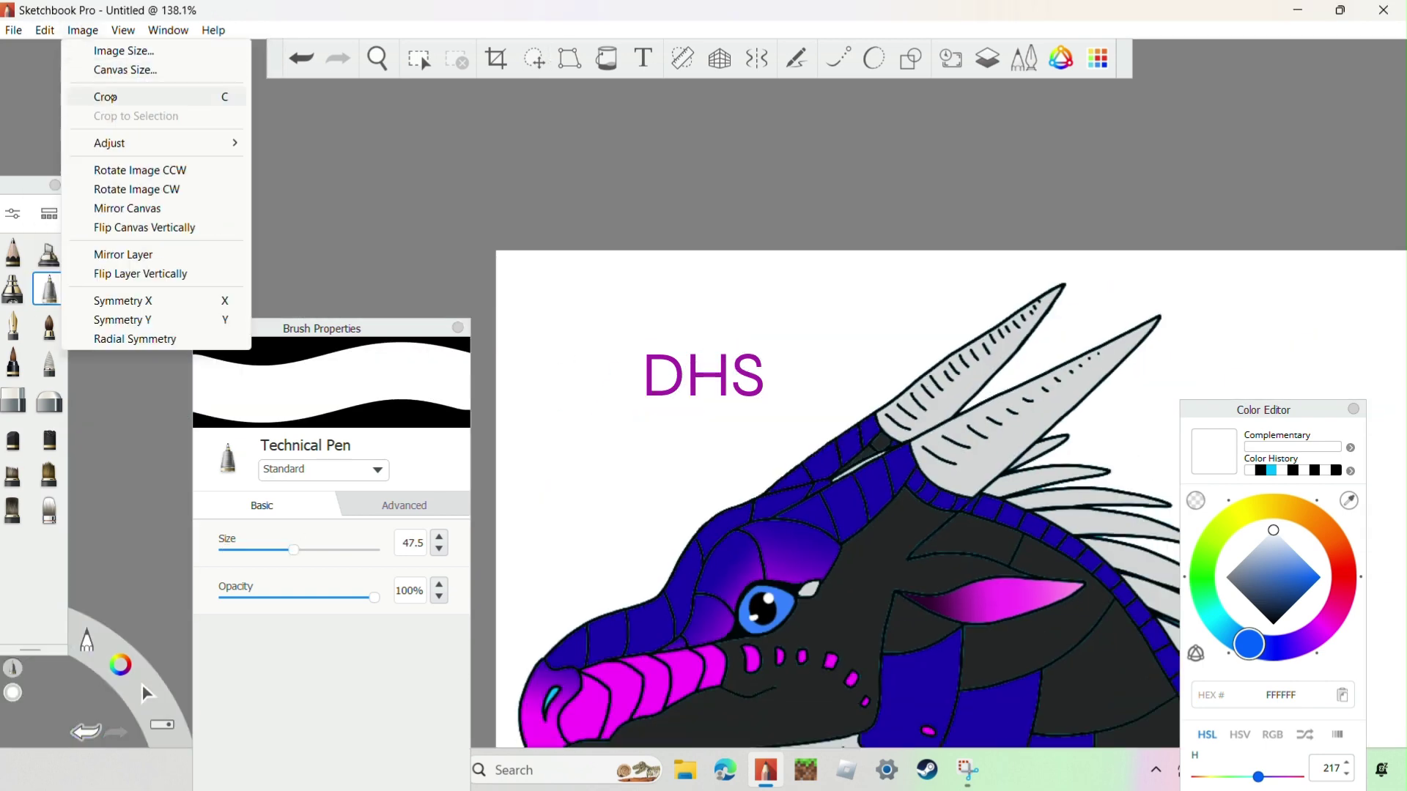
pyautogui.hotkey('ctrl', 'o')
pyautogui.click(82, 239)
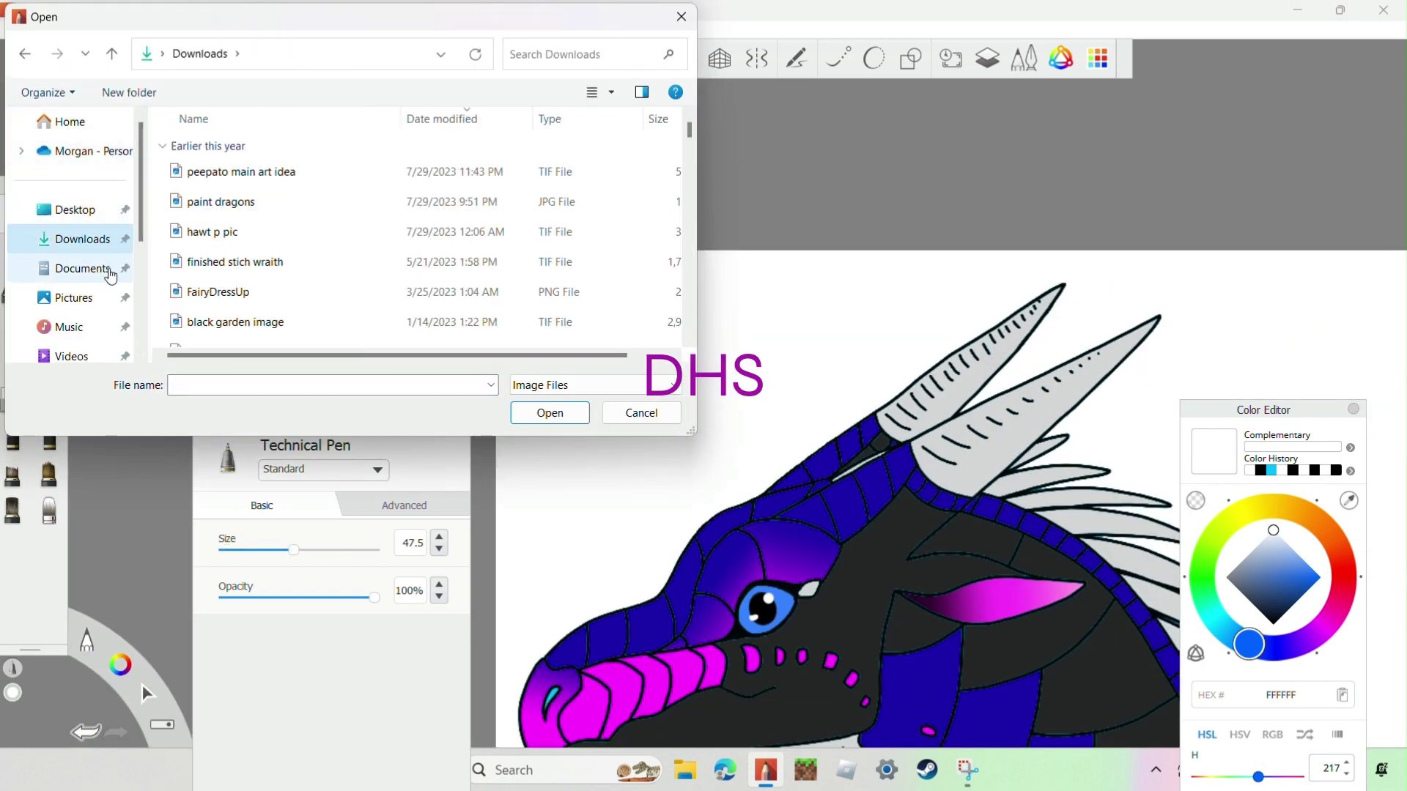
pyautogui.click(74, 298)
pyautogui.doubleClick(418, 165)
pyautogui.scroll(-1, 433, 234)
pyautogui.click(190, 53)
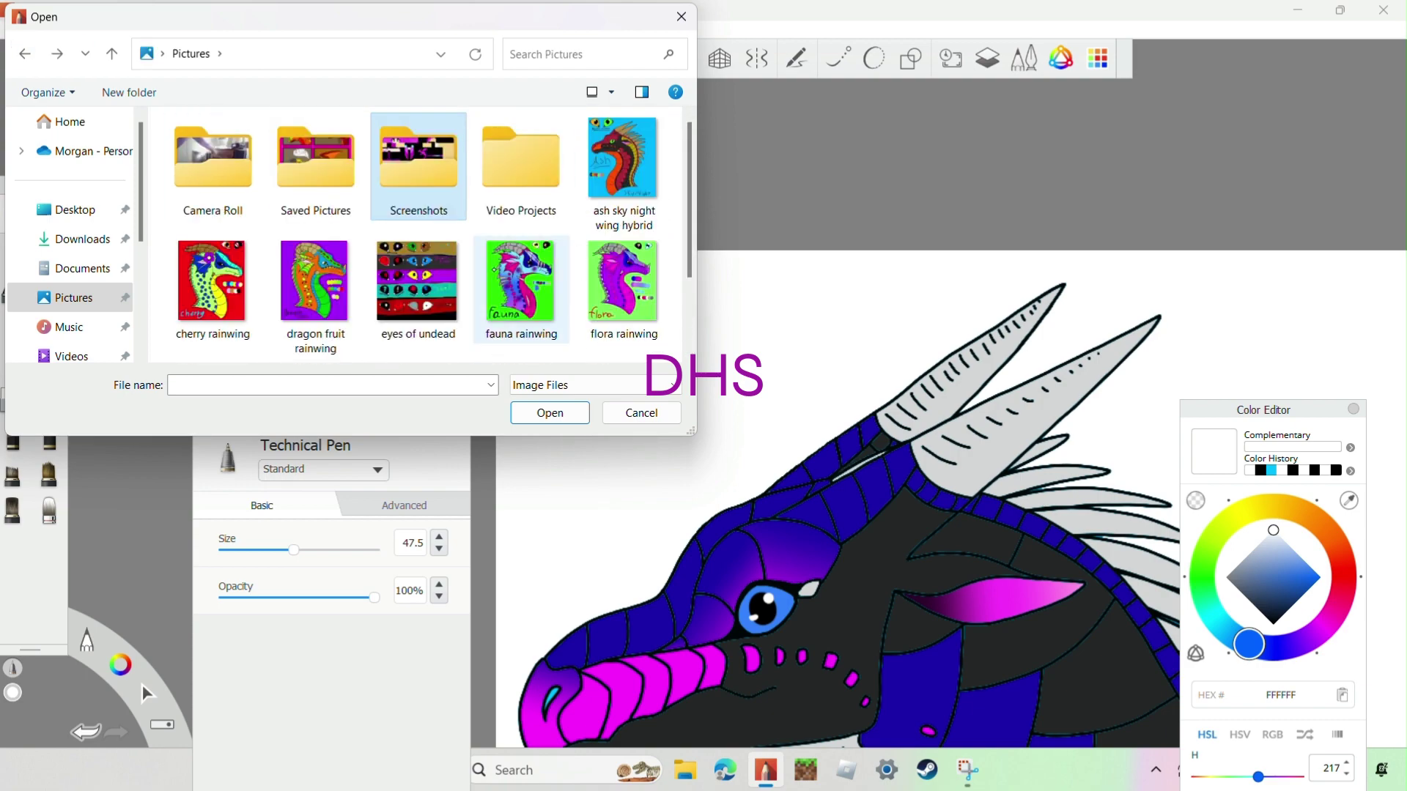
pyautogui.doubleClick(315, 161)
pyautogui.click(190, 54)
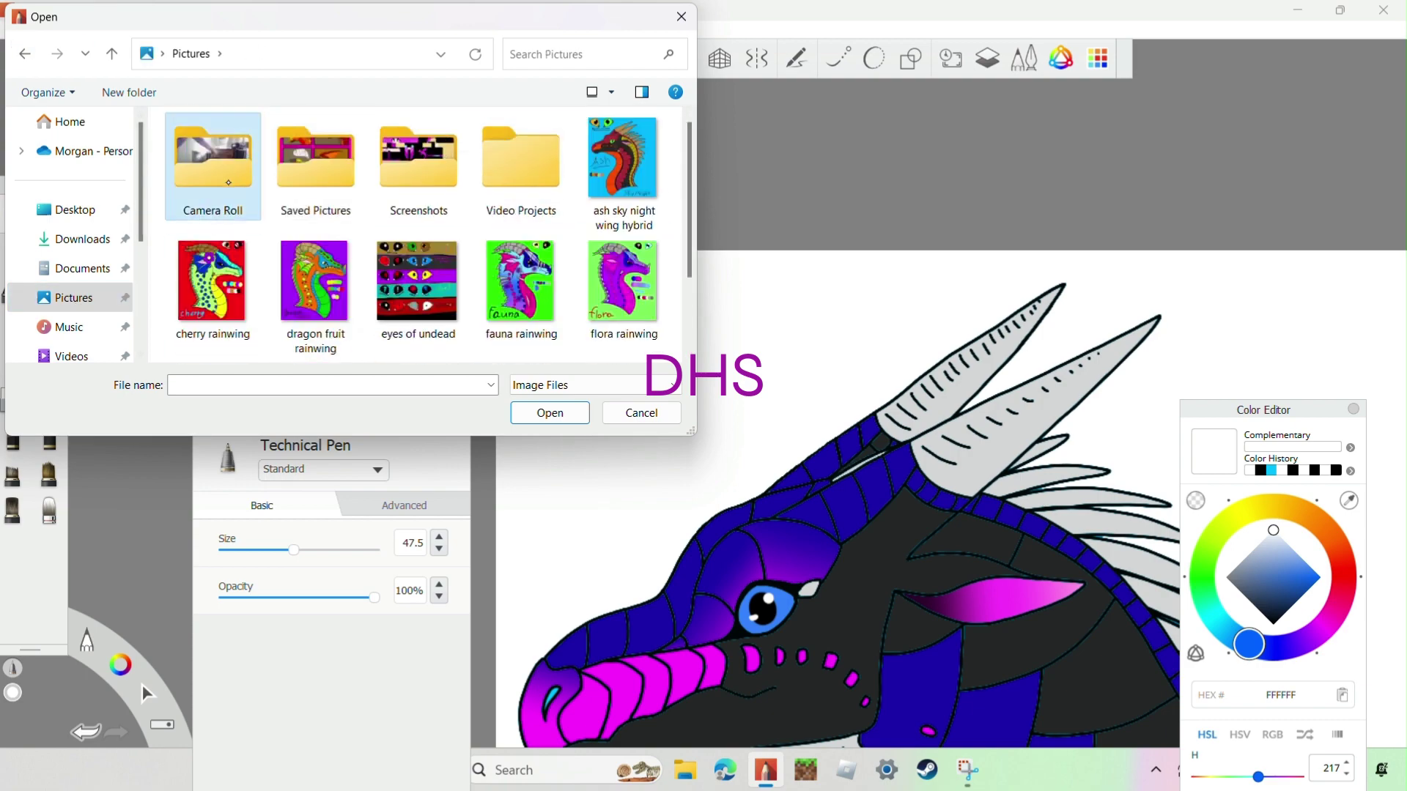
pyautogui.scroll(-1, 213, 184)
pyautogui.scroll(1, 213, 129)
pyautogui.press('Escape')
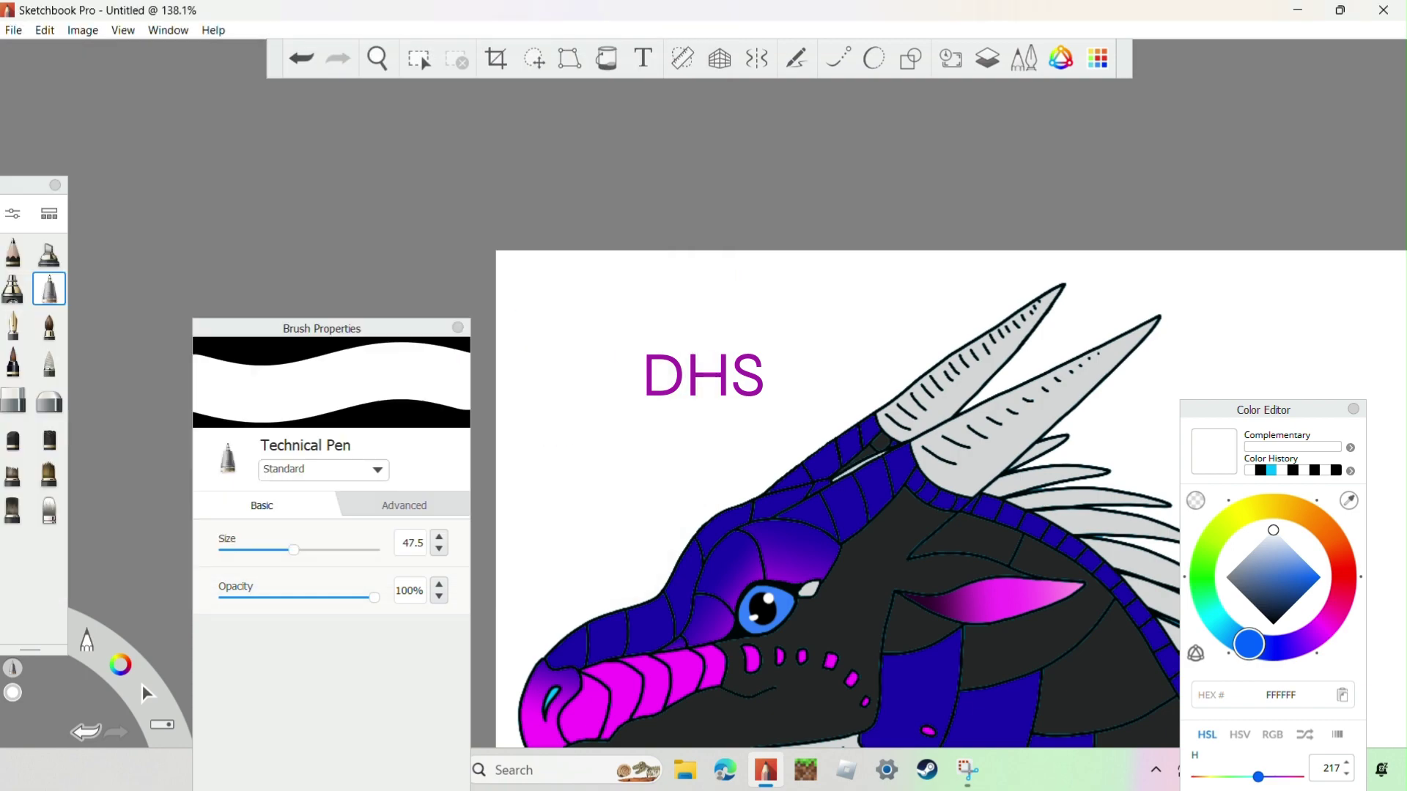
# Step: Set the Technical Pen to black at size 2.1 for drawing in the blank corner of the canvas
pyautogui.scroll(-3, 563, 319)
pyautogui.scroll(6, 563, 320)
pyautogui.click(1288, 610)
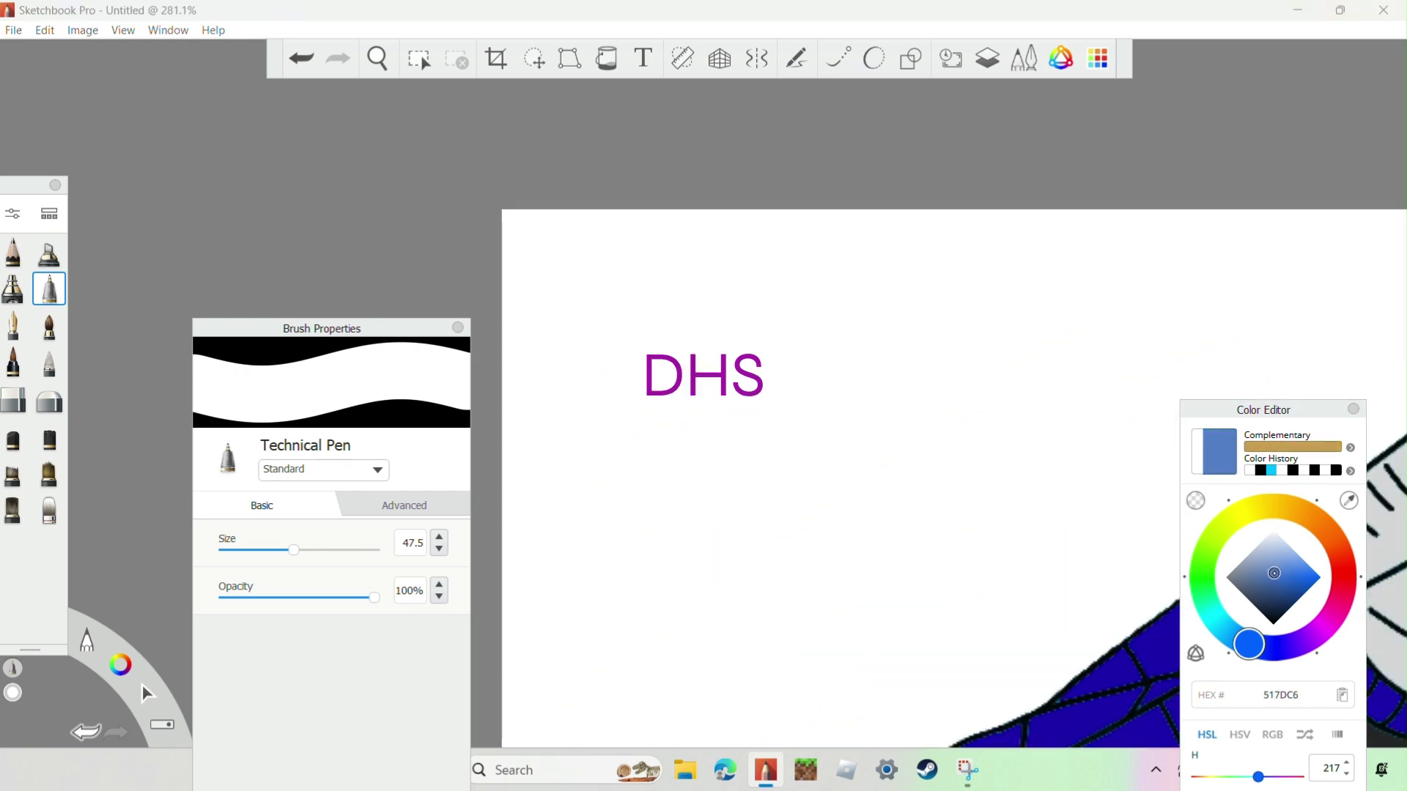
pyautogui.click(1261, 470)
pyautogui.moveTo(293, 550); pyautogui.dragTo(225, 549)
# Step: Try a black scribble and the Ellipse guide in the blank corner, and undo the marks
pyautogui.moveTo(638, 339); pyautogui.dragTo(785, 323)
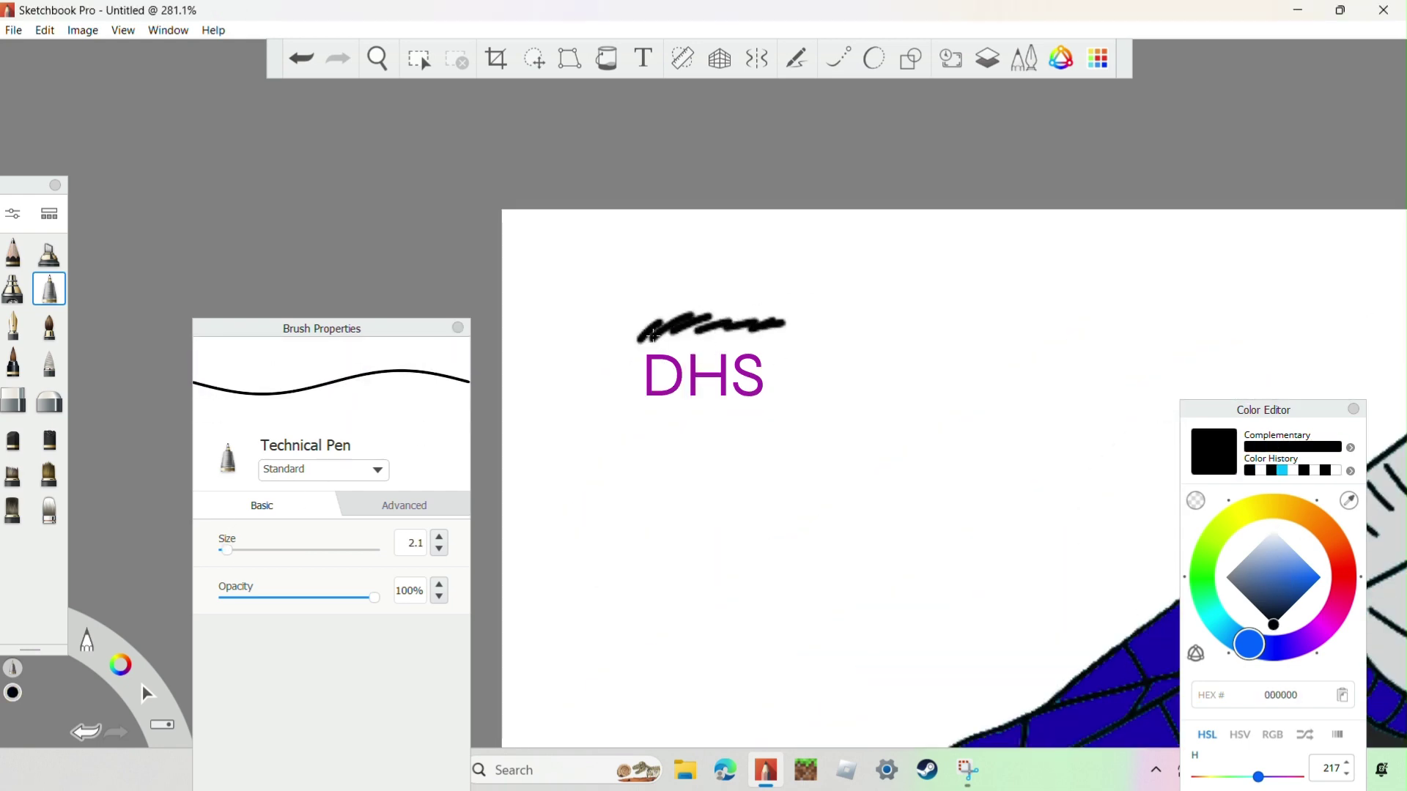
pyautogui.hotkey('ctrl', 'z')
pyautogui.hotkey('ctrl', 'z')
pyautogui.press('o')
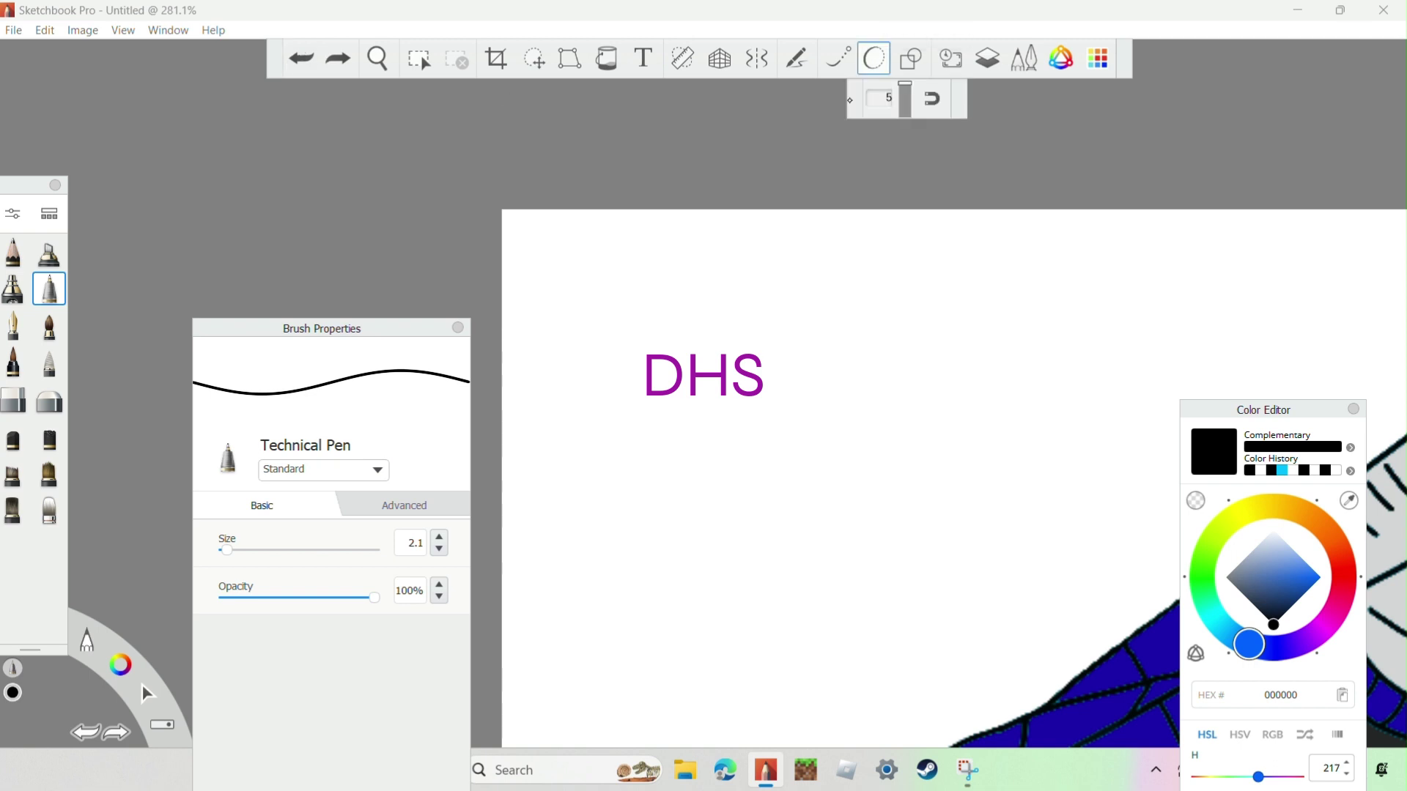
pyautogui.moveTo(619, 326); pyautogui.dragTo(767, 440)
pyautogui.press('Escape')
pyautogui.hotkey('ctrl', 'z')
# Step: Draw a teardrop shape in the blank corner ahead of the horns and paint it solid black
pyautogui.moveTo(707, 317); pyautogui.dragTo(698, 317)
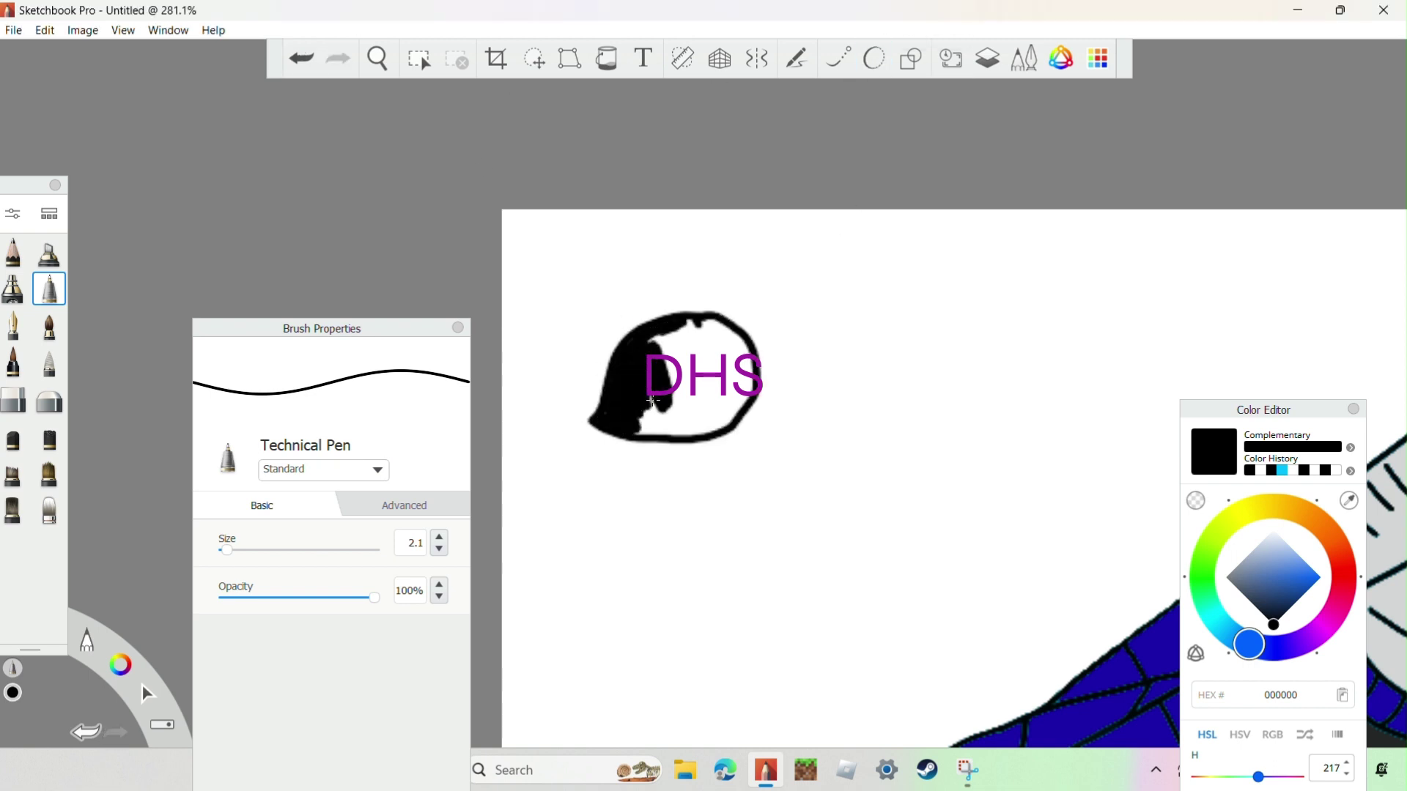
pyautogui.moveTo(652, 401); pyautogui.dragTo(687, 329)
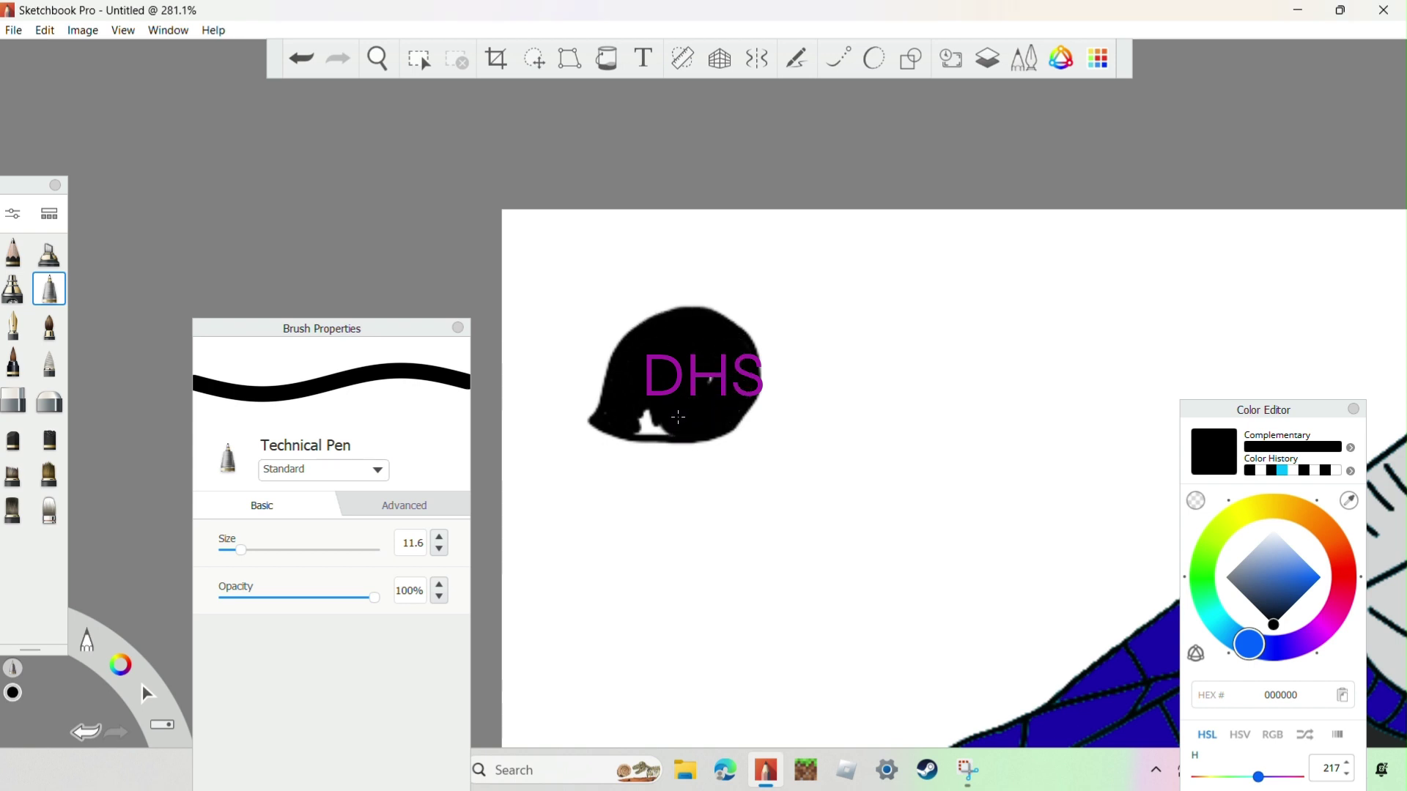
pyautogui.press('[')
pyautogui.hotkey('ctrl', 'z')
# Step: Add gray highlight strokes along the upper and lower edges of the black teardrop with the Technical Pen at size 2.6
pyautogui.moveTo(631, 371); pyautogui.dragTo(689, 320)
pyautogui.hotkey('ctrl', 'z')
pyautogui.moveTo(625, 367); pyautogui.dragTo(689, 321)
pyautogui.hotkey('ctrl', 'z')
pyautogui.moveTo(704, 428)
pyautogui.mouseDown()
pyautogui.moveTo(747, 401)
pyautogui.moveTo(727, 403)
pyautogui.mouseUp()
pyautogui.hotkey('ctrl', 'z')
# Step: Draw a second black teardrop outline beside the first and flood fill it with red FF0019
pyautogui.keyDown('alt'); pyautogui.click(847, 350); pyautogui.keyUp('alt')
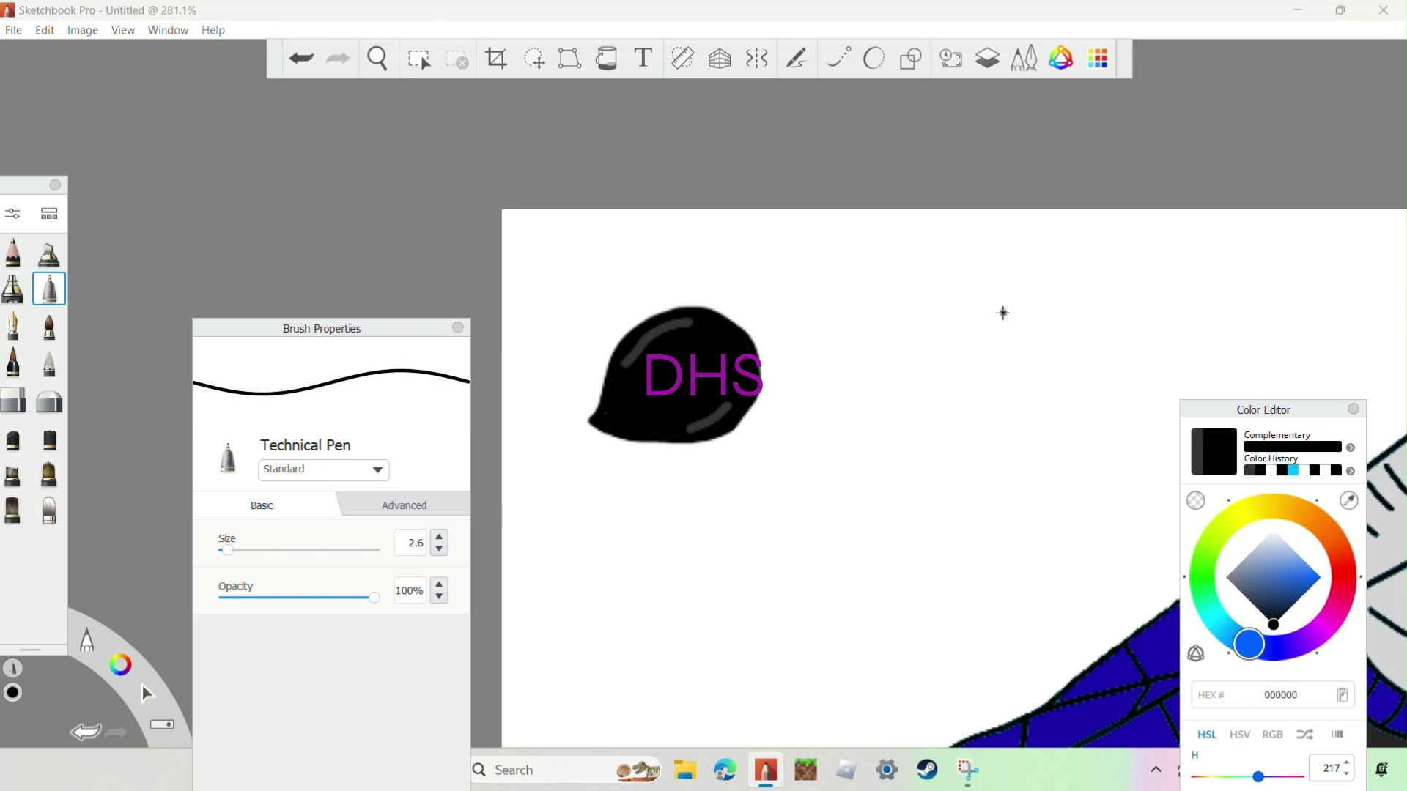
pyautogui.moveTo(998, 304)
pyautogui.mouseDown()
pyautogui.moveTo(1030, 328)
pyautogui.moveTo(962, 338)
pyautogui.moveTo(959, 373)
pyautogui.mouseUp()
pyautogui.press('f')
pyautogui.click(1345, 579)
pyautogui.click(1315, 579)
pyautogui.click(952, 367)
# Step: Try a red Flow Airbrush glow around the red teardrop at size 39.5, and undo the airbrushing
pyautogui.click(1274, 625)
pyautogui.press('Escape')
pyautogui.hotkey('ctrl', 'z')
pyautogui.click(13, 288)
pyautogui.keyDown('alt'); pyautogui.click(953, 367); pyautogui.keyUp('alt')
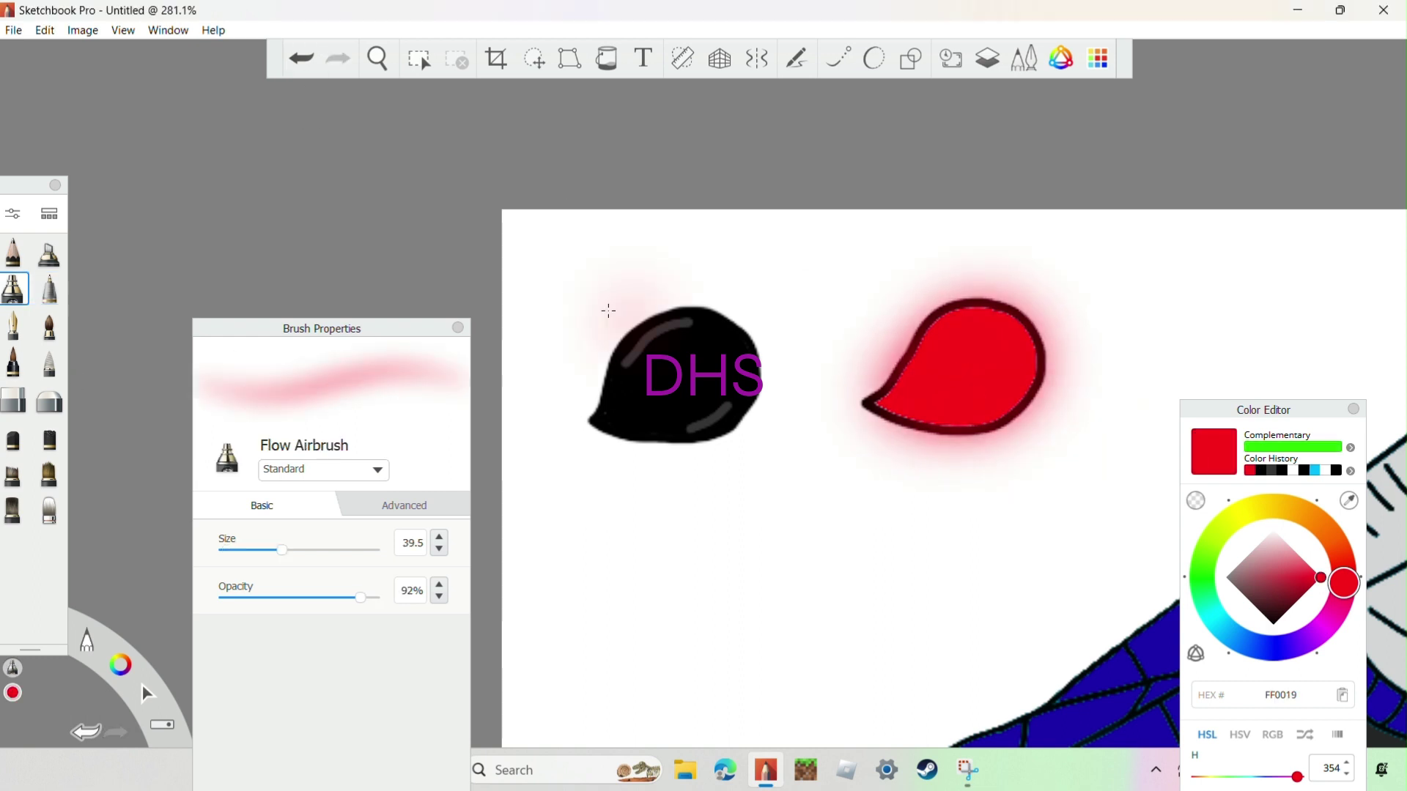
pyautogui.click(300, 59)
pyautogui.click(627, 542)
pyautogui.hotkey('ctrl', 'z')
pyautogui.hotkey('ctrl', 'z')
pyautogui.hotkey('ctrl', 'z')
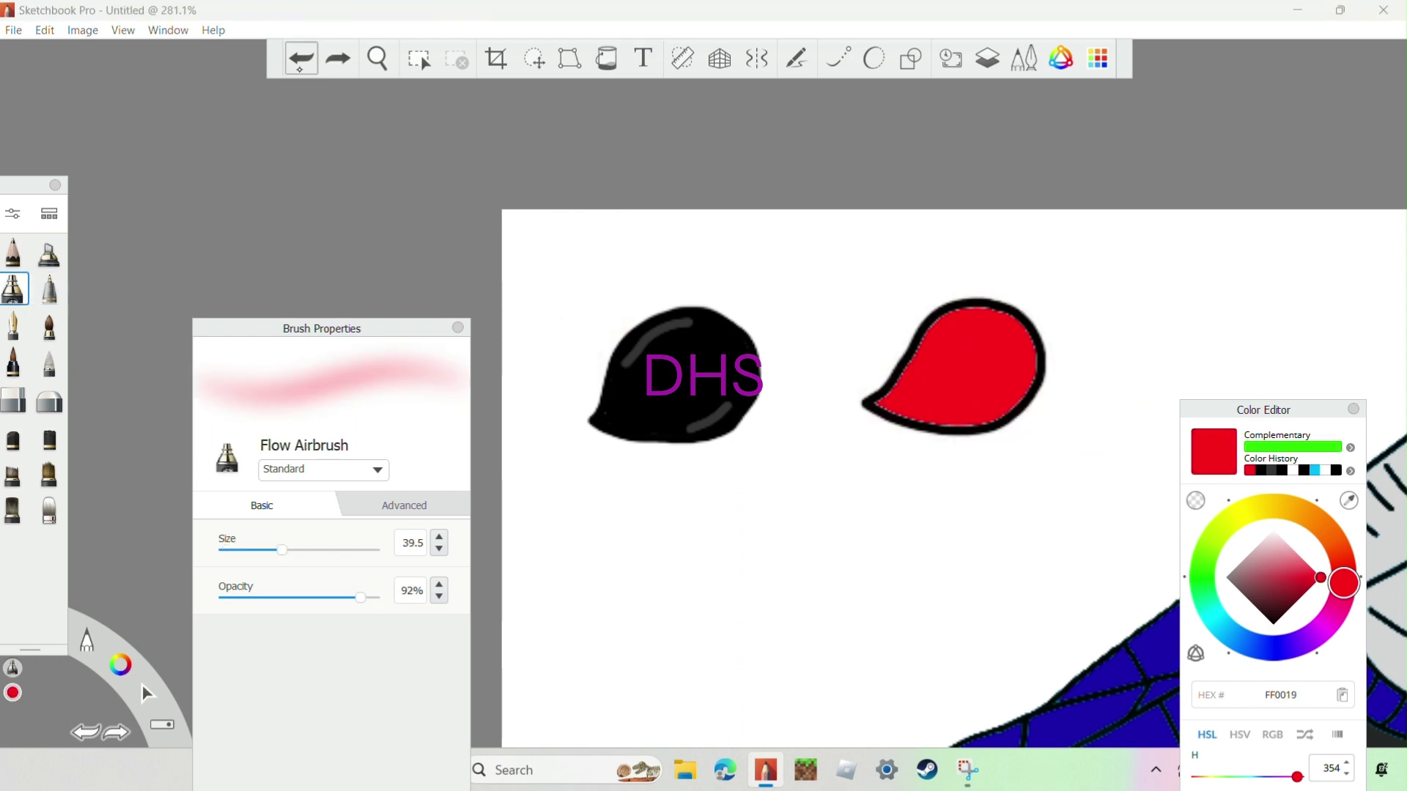
# Step: Draw a black slit pupil in the red teardrop and dab two white highlights on it with the Technical Pen
pyautogui.moveTo(960, 332); pyautogui.dragTo(982, 361)
pyautogui.scroll(-3, 967, 477)
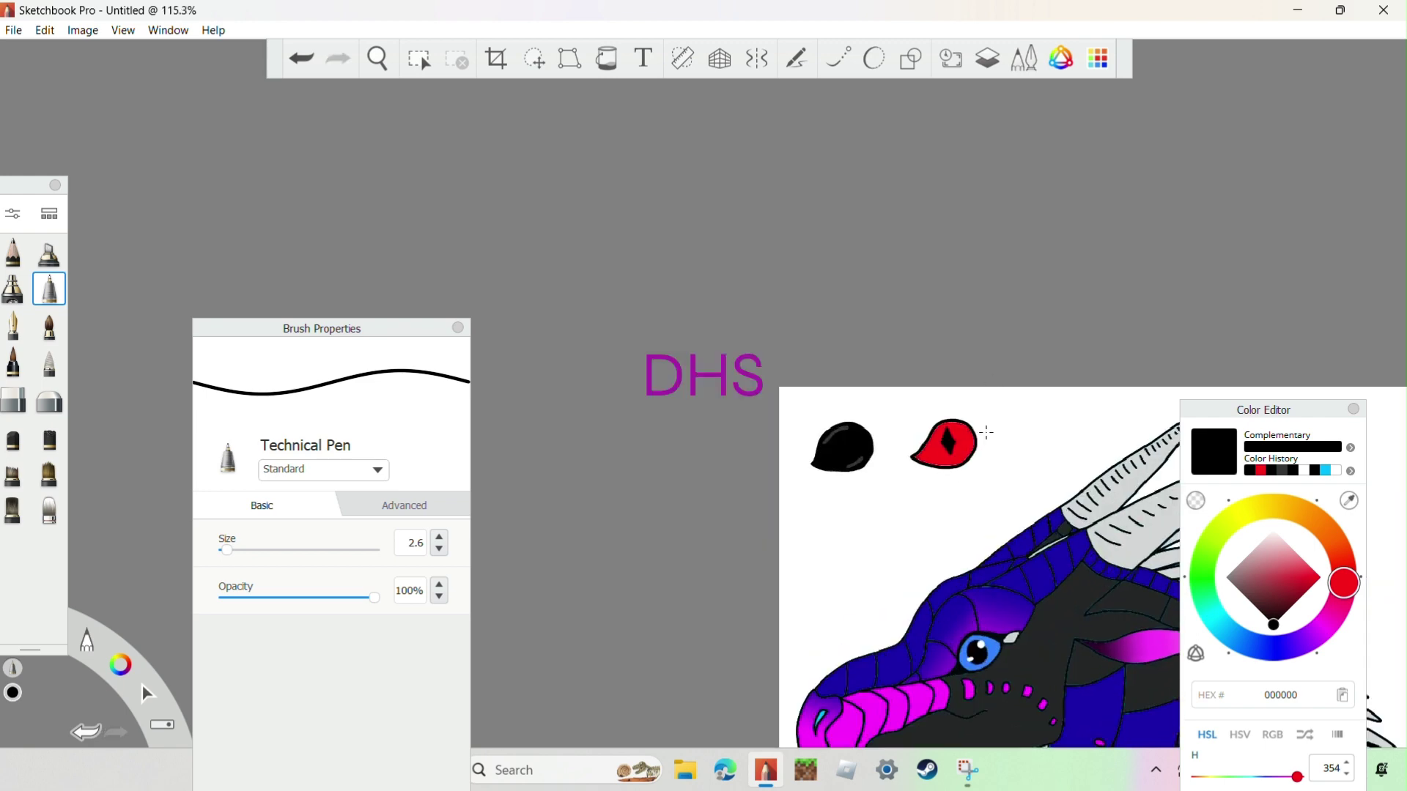
pyautogui.scroll(5, 989, 519)
pyautogui.keyDown('alt'); pyautogui.click(989, 518); pyautogui.keyUp('alt')
pyautogui.click(720, 417)
pyautogui.click(682, 518)
pyautogui.scroll(-10, 679, 354)
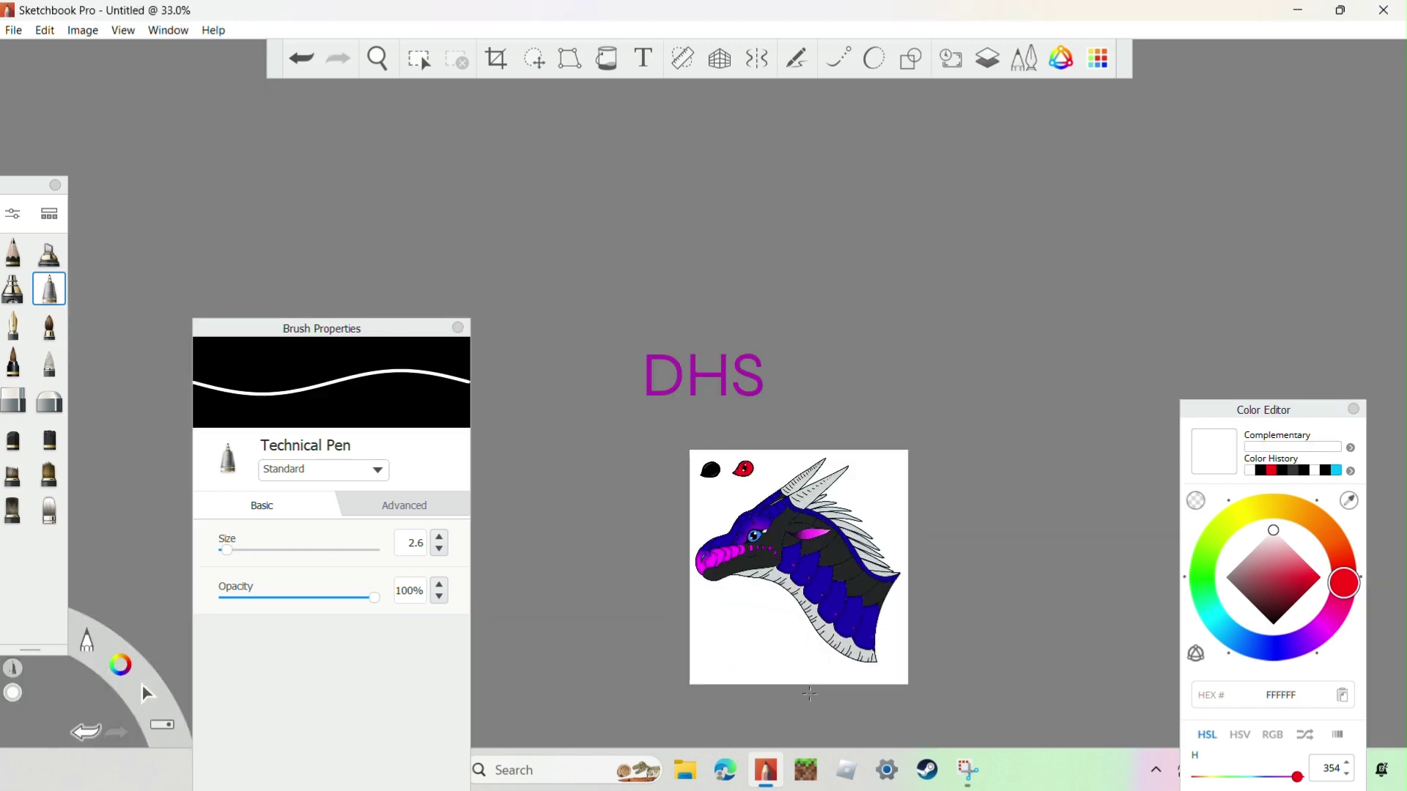
# Step: Try to move the black teardrop with a lasso selection, and undo the change
pyautogui.scroll(10, 678, 353)
pyautogui.click(534, 58)
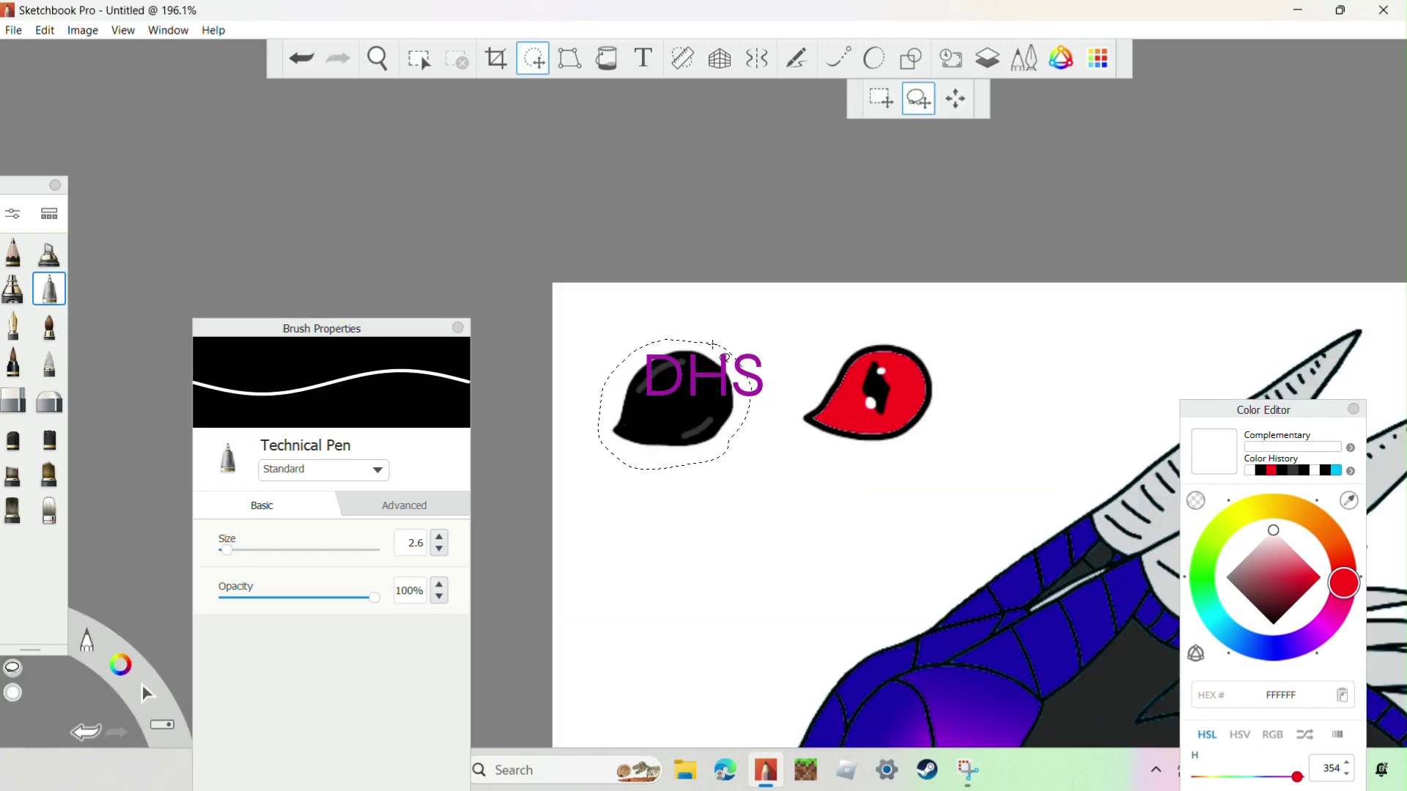
pyautogui.moveTo(788, 258)
pyautogui.mouseDown()
pyautogui.moveTo(746, 258)
pyautogui.moveTo(748, 214)
pyautogui.moveTo(729, 275)
pyautogui.mouseUp()
pyautogui.hotkey('ctrl', 'z')
pyautogui.scroll(-4, 663, 477)
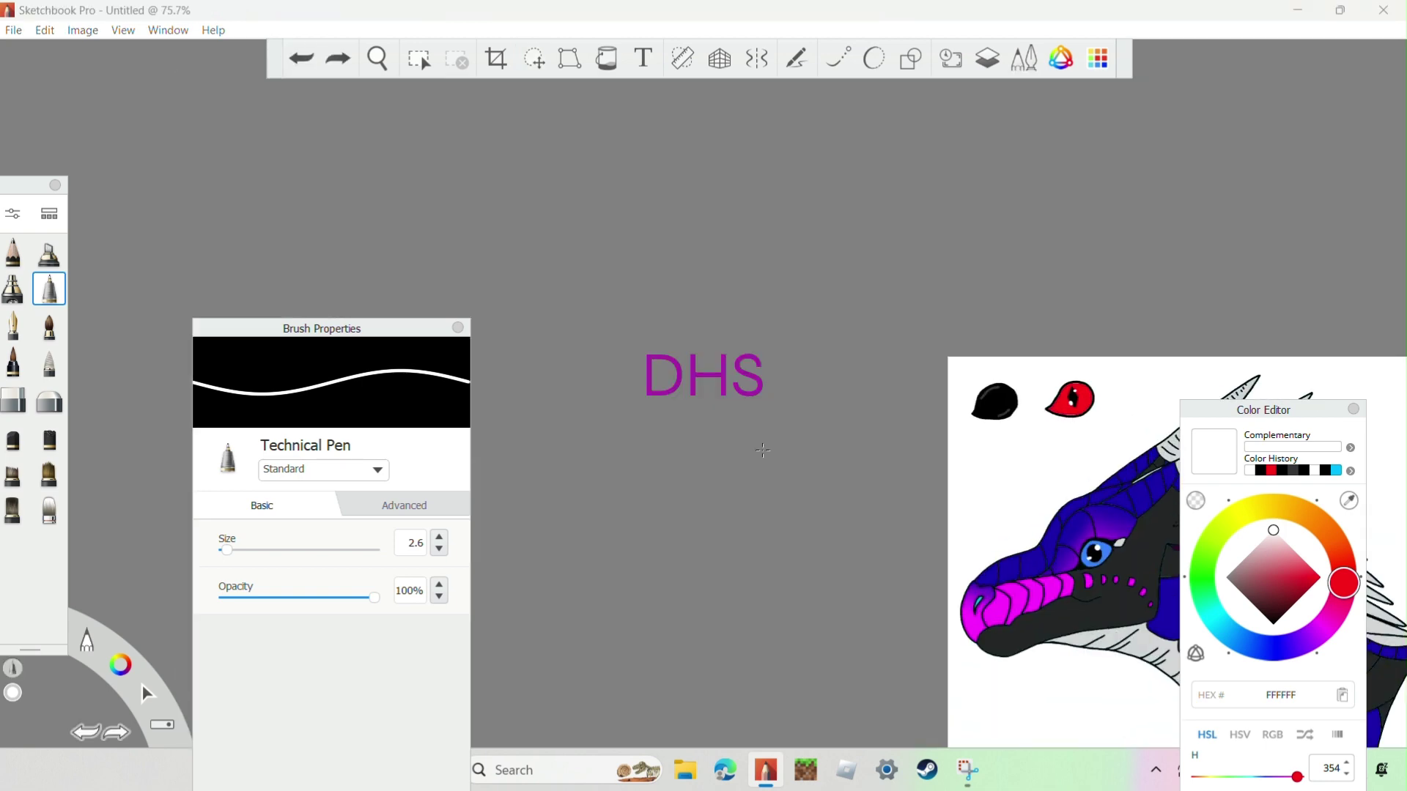
# Step: Handwrite the underlined title "Dream finder" in black on two lines in the blank corner behind the horns
pyautogui.scroll(4, 762, 450)
pyautogui.moveTo(885, 339); pyautogui.dragTo(886, 402)
pyautogui.moveTo(912, 399); pyautogui.dragTo(938, 381)
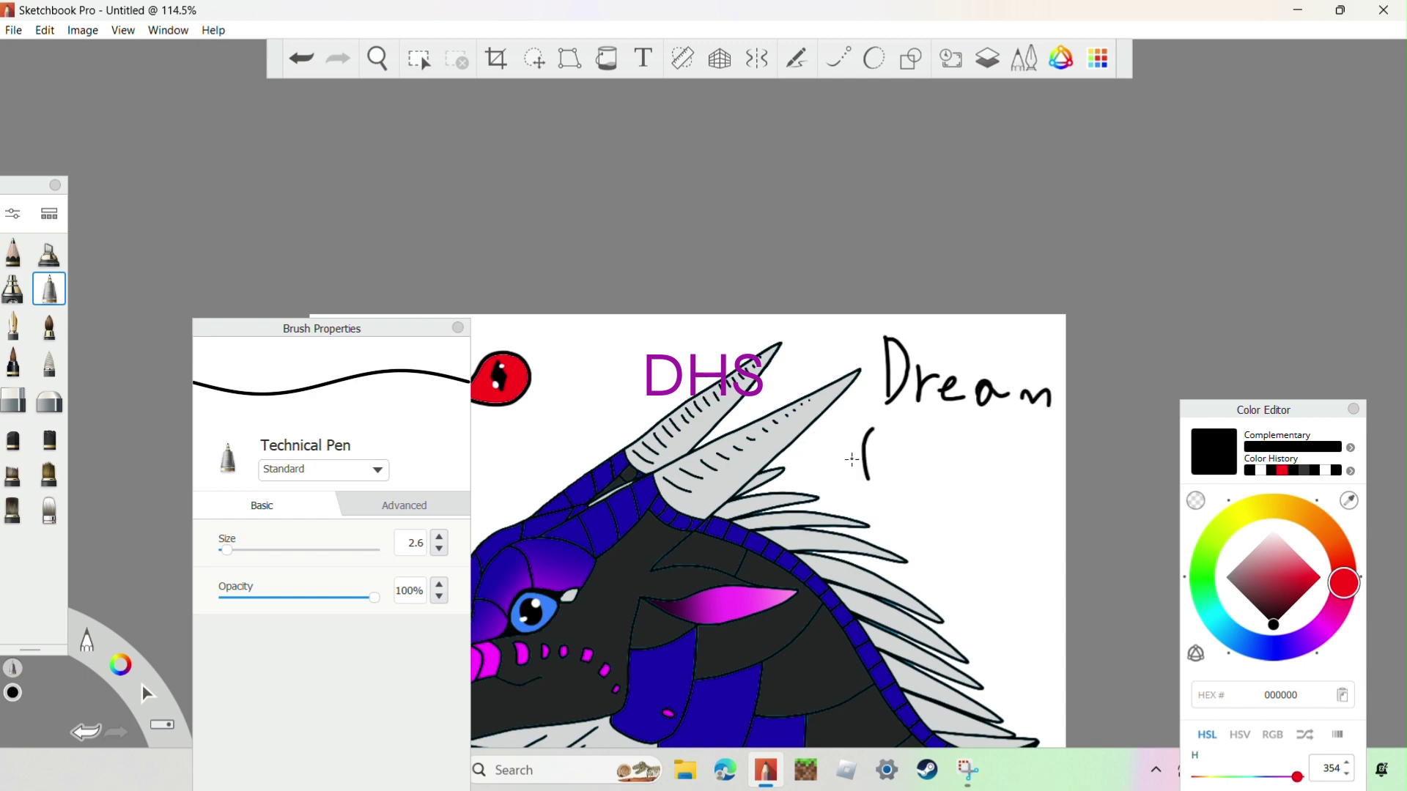
pyautogui.moveTo(852, 460); pyautogui.dragTo(889, 456)
pyautogui.moveTo(912, 451); pyautogui.dragTo(914, 478)
pyautogui.moveTo(932, 454); pyautogui.dragTo(954, 480)
pyautogui.moveTo(982, 469)
pyautogui.mouseDown()
pyautogui.moveTo(994, 444)
pyautogui.moveTo(1030, 458)
pyautogui.mouseUp()
# Step: Sketch the wing's zigzag leading edge in black in the blank area below the dragon's jaw
pyautogui.scroll(-4, 953, 469)
pyautogui.scroll(5, 648, 589)
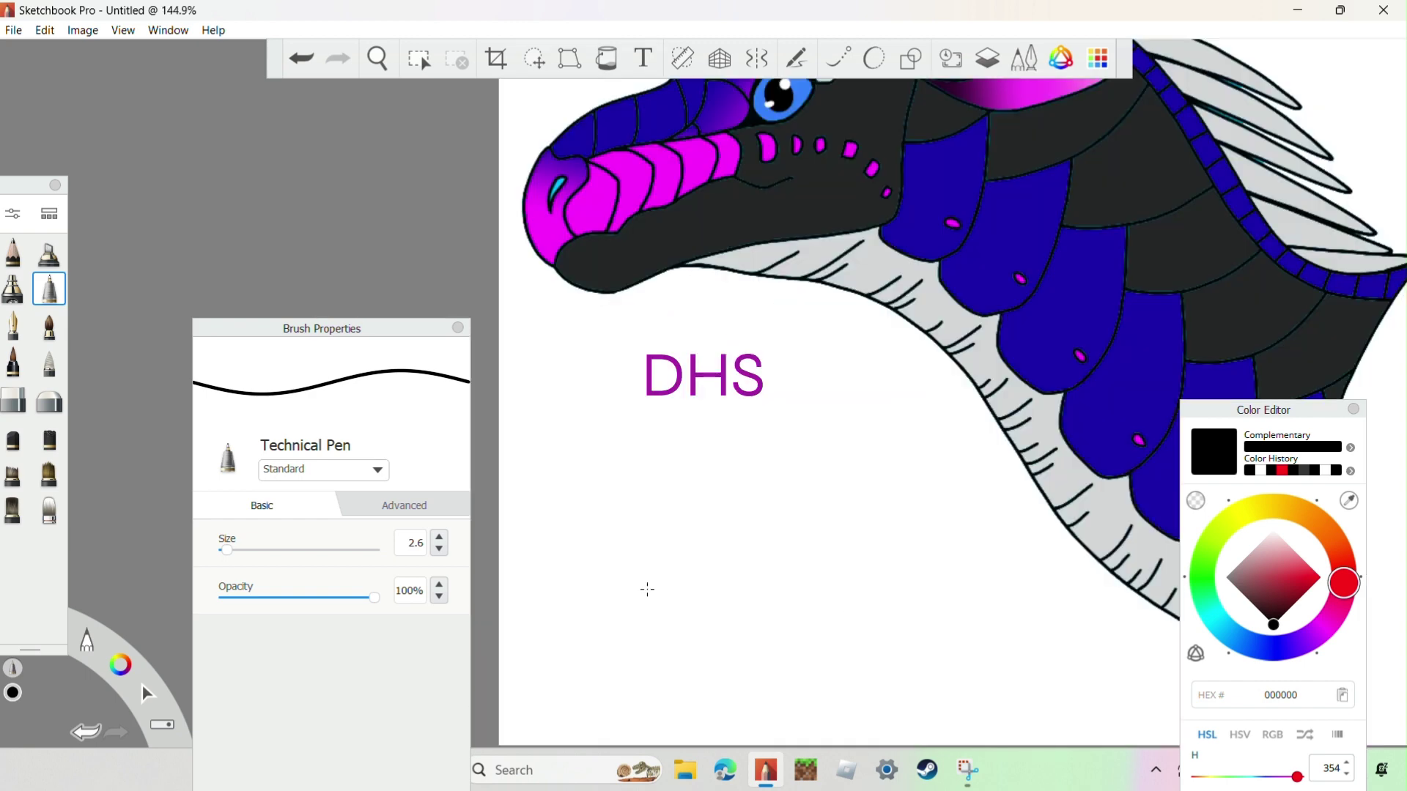
pyautogui.moveTo(613, 673)
pyautogui.mouseDown()
pyautogui.moveTo(703, 367)
pyautogui.moveTo(729, 326)
pyautogui.moveTo(650, 484)
pyautogui.moveTo(709, 467)
pyautogui.moveTo(744, 501)
pyautogui.moveTo(717, 587)
pyautogui.mouseUp()
pyautogui.hotkey('ctrl', 'z')
pyautogui.moveTo(728, 323)
pyautogui.mouseDown()
pyautogui.moveTo(738, 581)
pyautogui.moveTo(653, 716)
pyautogui.mouseUp()
pyautogui.scroll(-4, 754, 442)
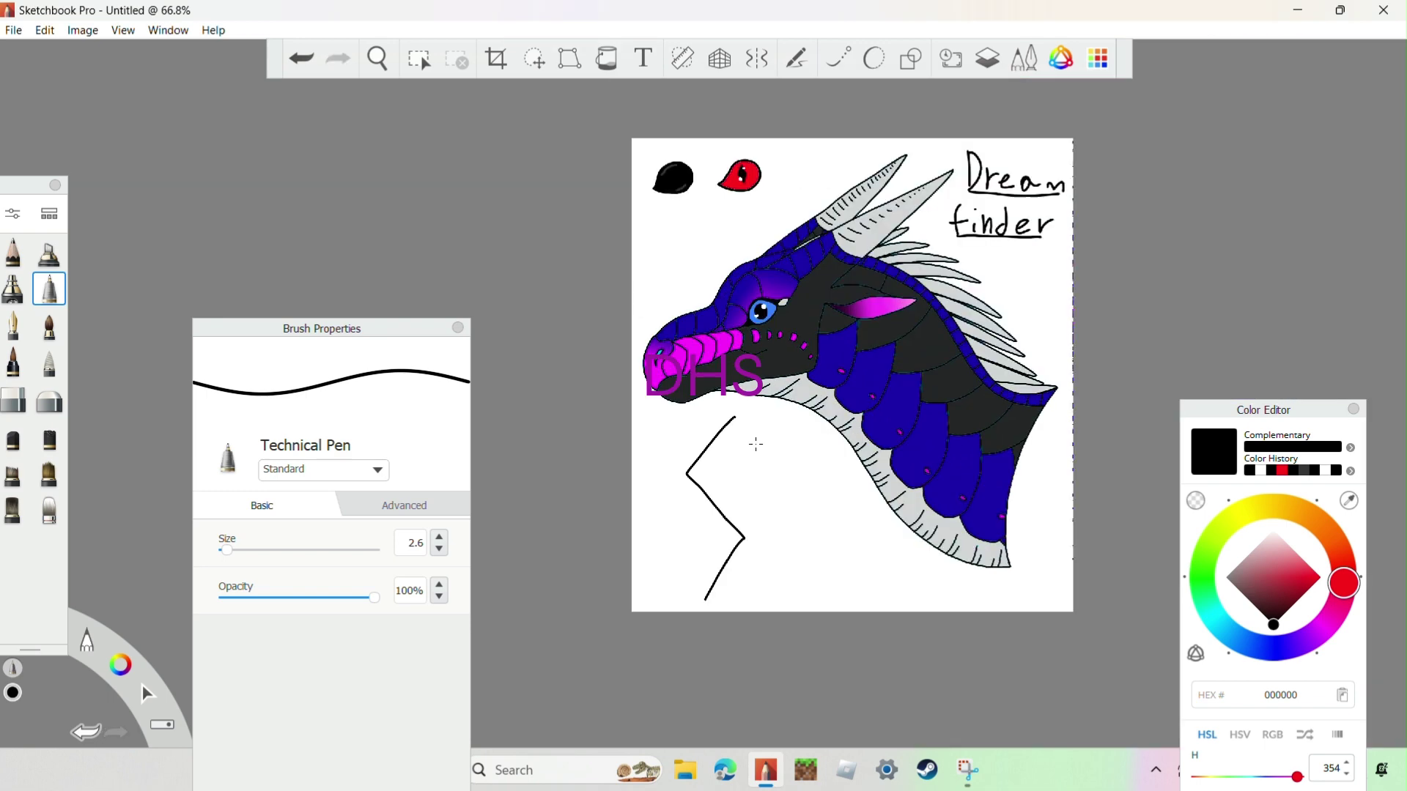
# Step: Draw the wing's double-lined arm and finger bones and connect their tips with a membrane outline
pyautogui.scroll(7, 738, 178)
pyautogui.moveTo(738, 178)
pyautogui.mouseDown()
pyautogui.moveTo(576, 447)
pyautogui.moveTo(924, 277)
pyautogui.moveTo(584, 442)
pyautogui.moveTo(817, 465)
pyautogui.moveTo(630, 488)
pyautogui.mouseUp()
pyautogui.click(838, 58)
pyautogui.scroll(-5, 810, 691)
pyautogui.scroll(4, 813, 685)
pyautogui.moveTo(828, 447)
pyautogui.mouseDown()
pyautogui.moveTo(930, 477)
pyautogui.moveTo(786, 499)
pyautogui.moveTo(751, 602)
pyautogui.moveTo(675, 308)
pyautogui.moveTo(907, 219)
pyautogui.moveTo(941, 513)
pyautogui.moveTo(715, 634)
pyautogui.mouseUp()
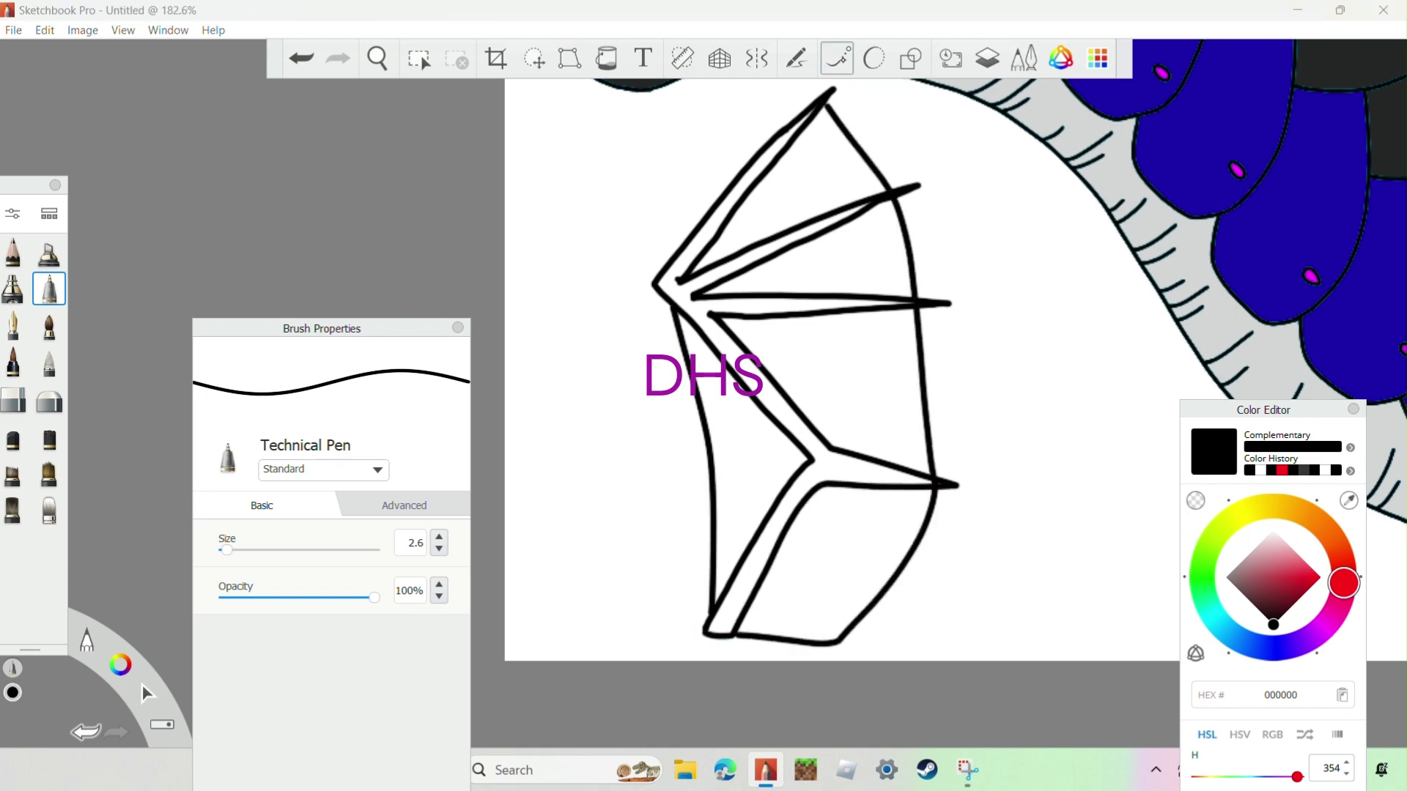
# Step: Undo the wing membrane's outer edge and redraw it as inward scalloped curves between the finger tips and the base
pyautogui.scroll(4, 764, 119)
pyautogui.scroll(-6, 764, 119)
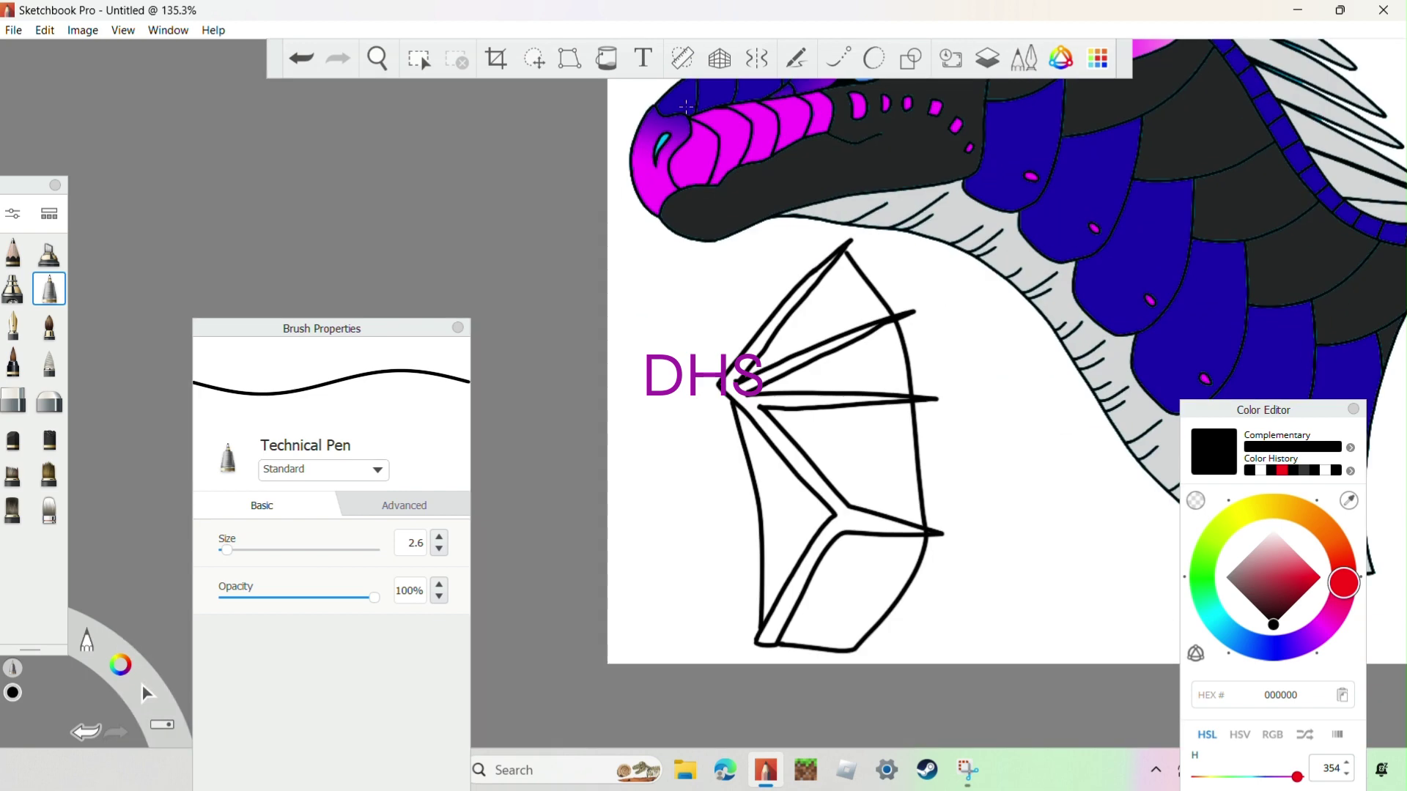
pyautogui.hotkey('ctrl', 'z')
pyautogui.moveTo(847, 249); pyautogui.dragTo(892, 325)
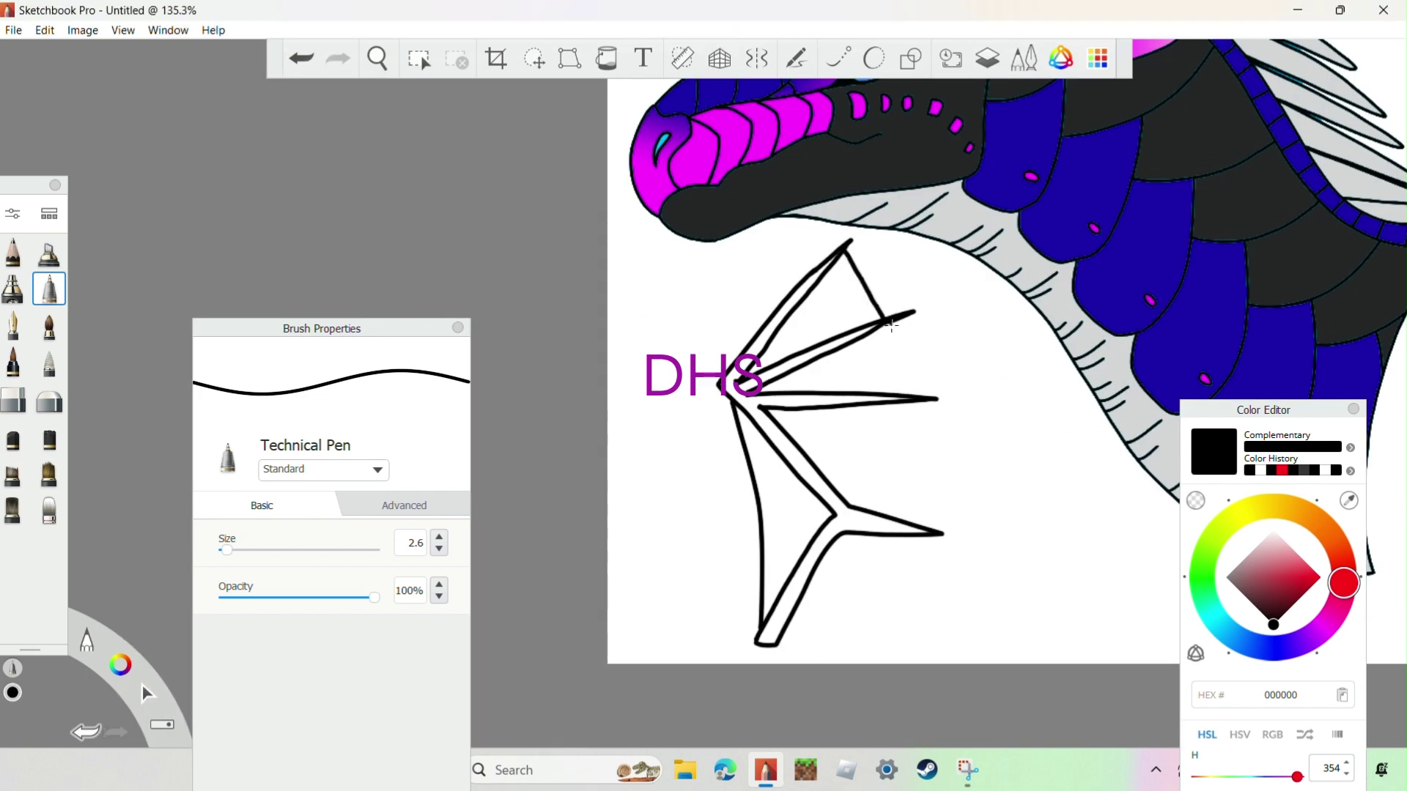
pyautogui.hotkey('ctrl', 'z')
pyautogui.hotkey('ctrl', 'z')
pyautogui.moveTo(849, 243); pyautogui.dragTo(850, 284)
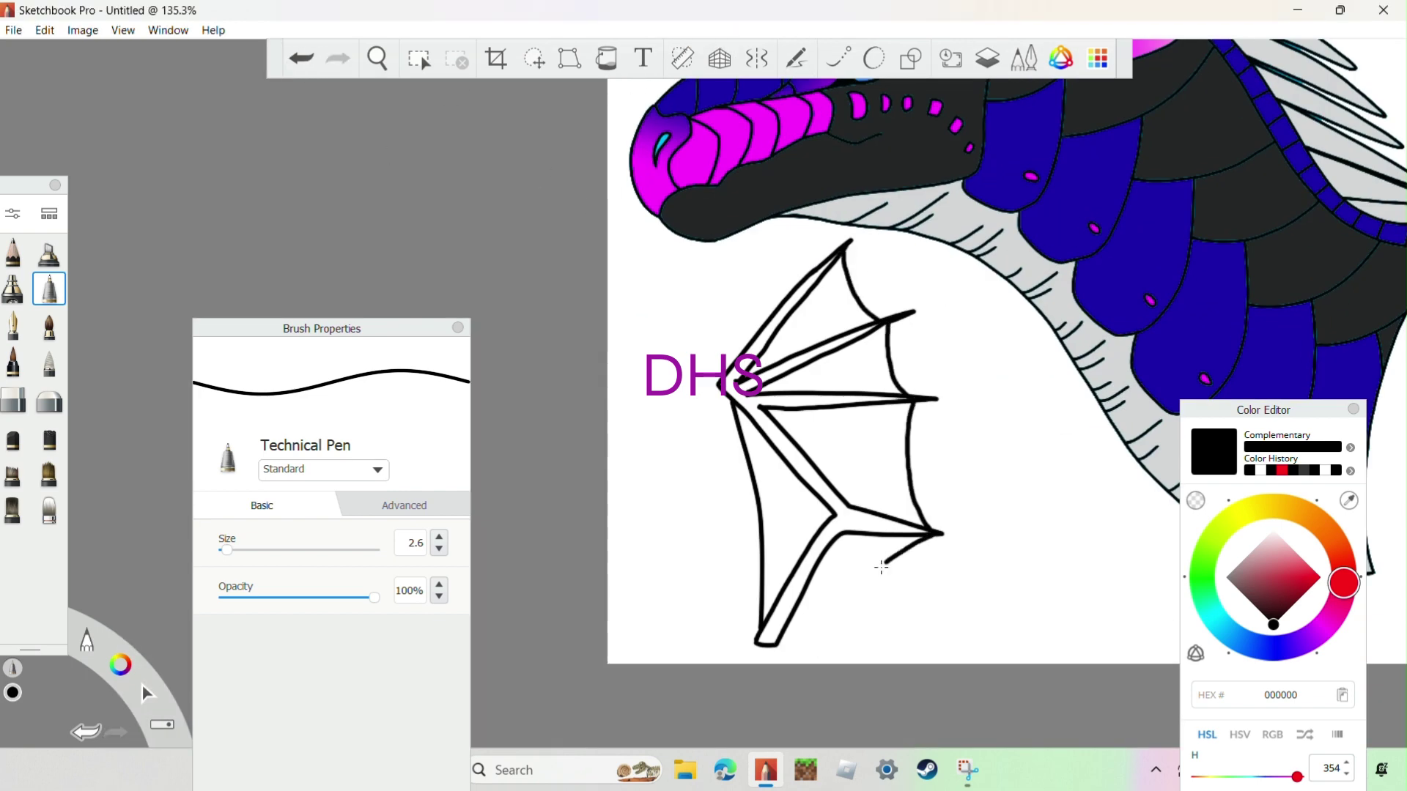
pyautogui.moveTo(882, 566); pyautogui.dragTo(776, 645)
pyautogui.scroll(2, 810, 265)
# Step: Fill the top wing panel with a linear gradient from magenta FF00FA at the joint to dark purple at the edge
pyautogui.click(606, 58)
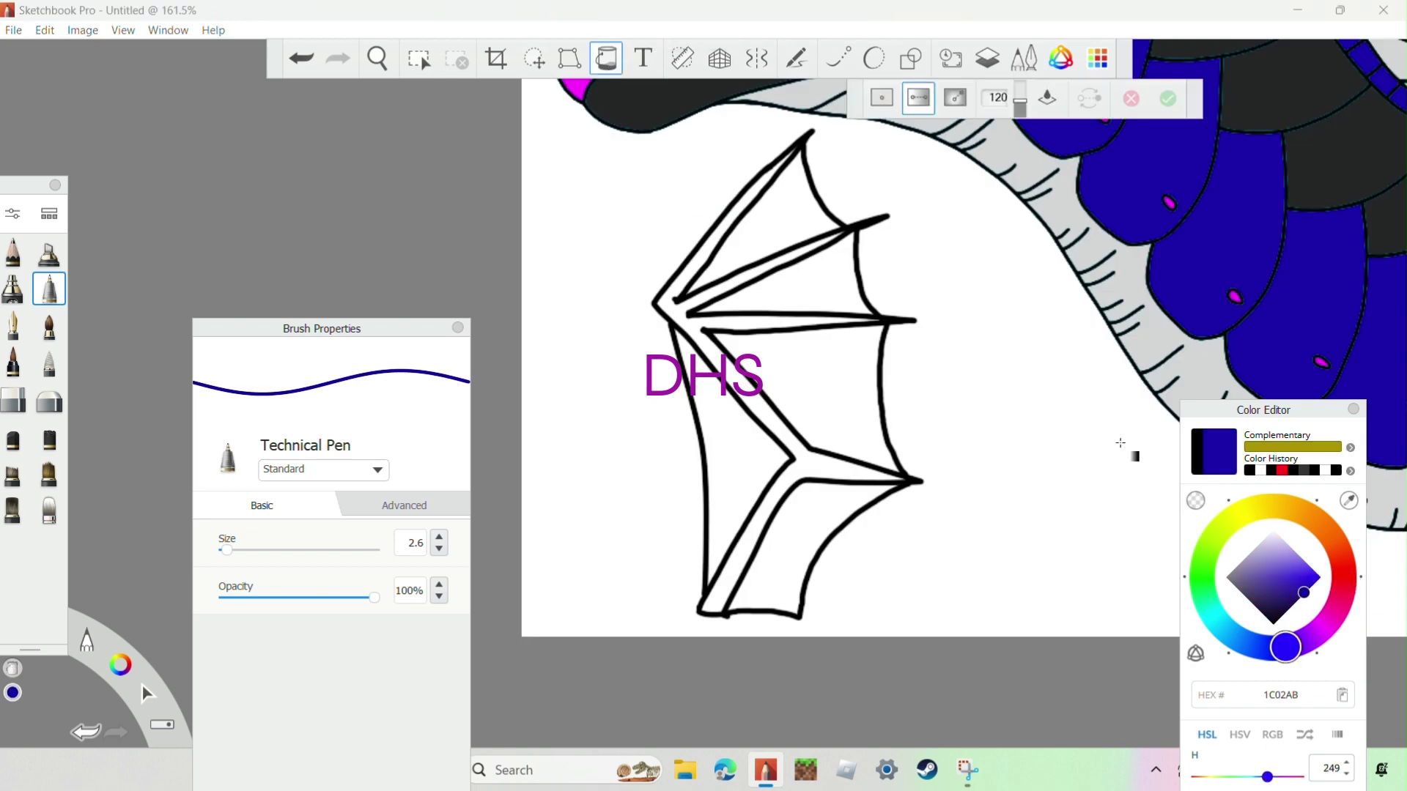
pyautogui.click(769, 220)
pyautogui.moveTo(754, 220); pyautogui.dragTo(701, 282)
pyautogui.click(1321, 577)
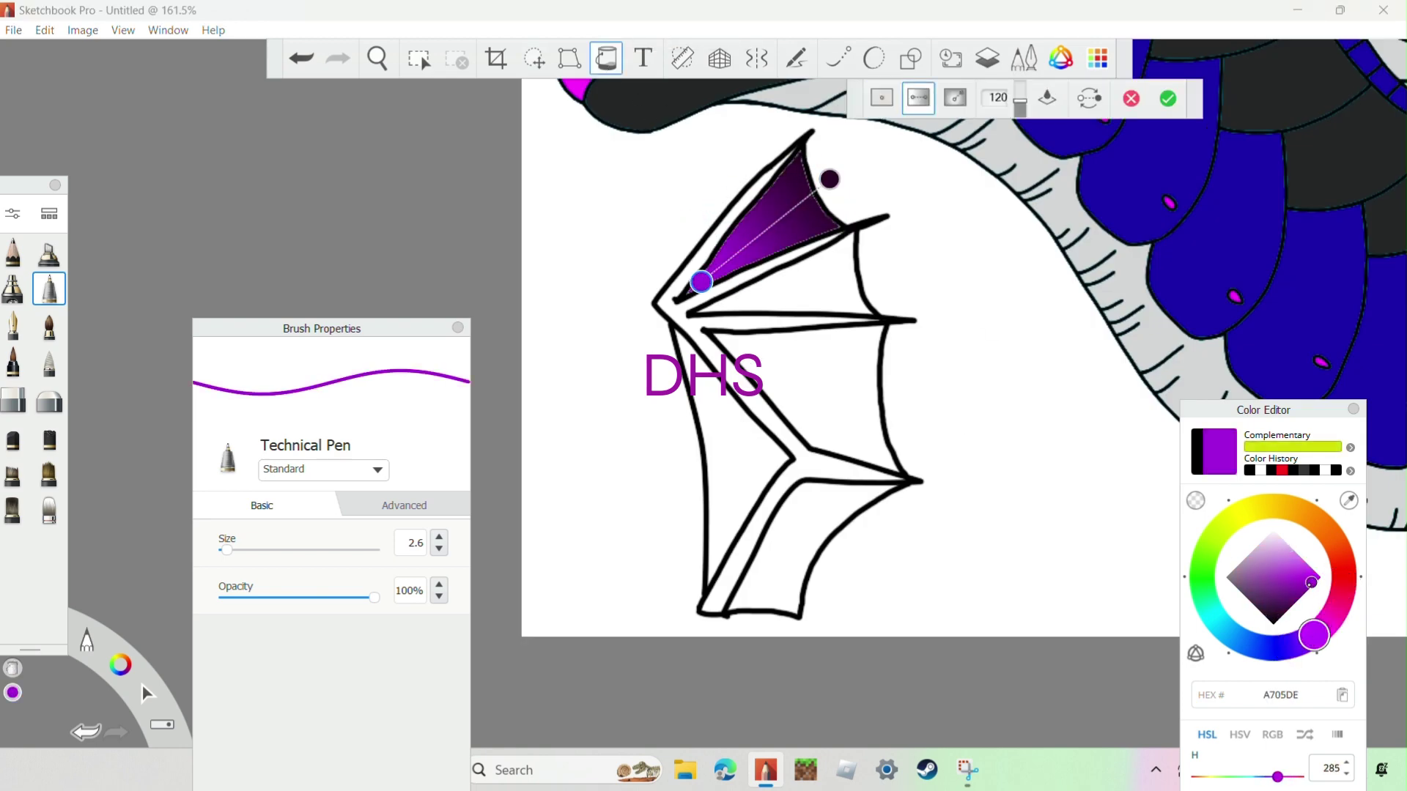
pyautogui.click(709, 284)
# Step: Fill the remaining four wing panels with linear gradients running from magenta near the bones to dark purple outward
pyautogui.moveTo(926, 273); pyautogui.dragTo(660, 317)
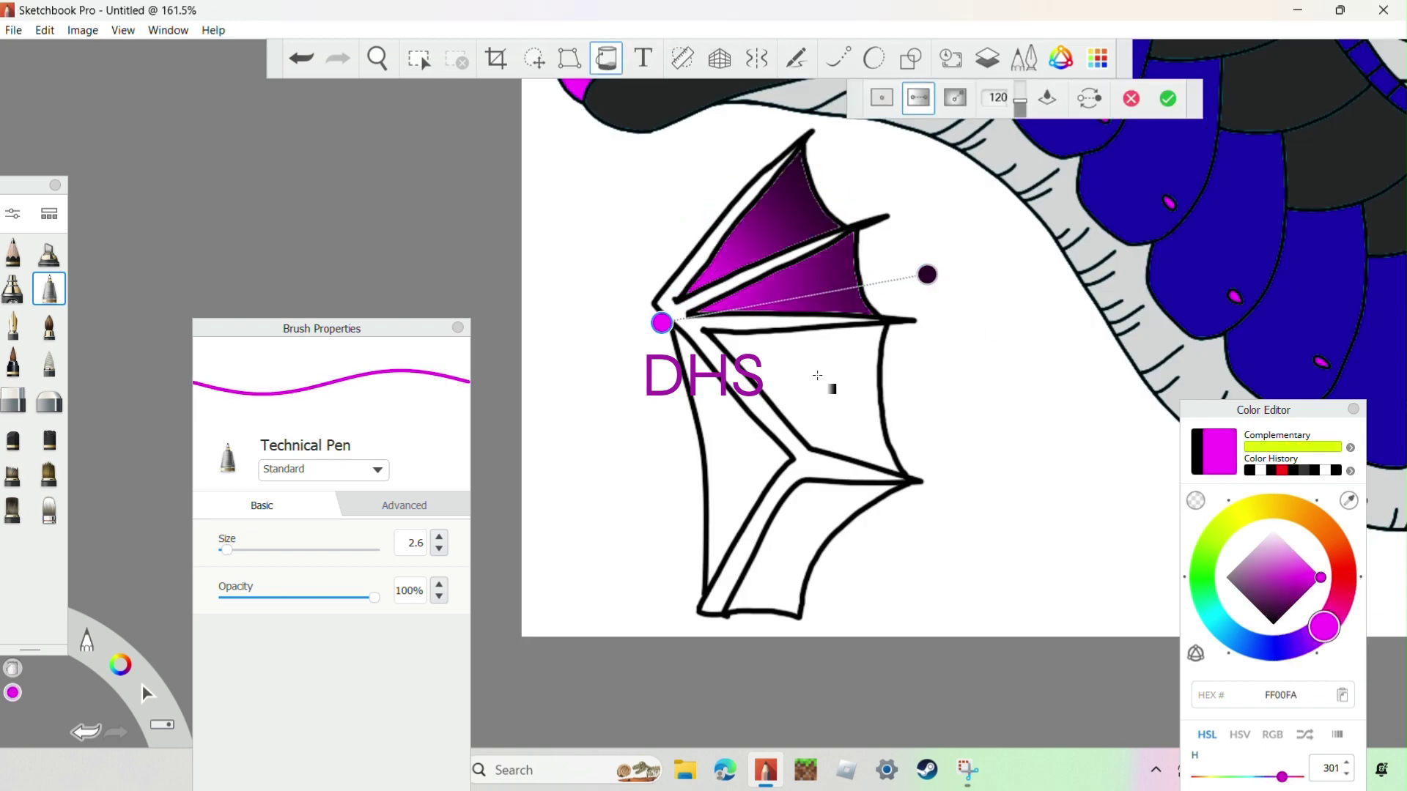
pyautogui.moveTo(938, 355); pyautogui.dragTo(710, 396)
pyautogui.moveTo(729, 529); pyautogui.dragTo(901, 531)
pyautogui.moveTo(864, 587); pyautogui.dragTo(785, 446)
pyautogui.moveTo(672, 452); pyautogui.dragTo(649, 473)
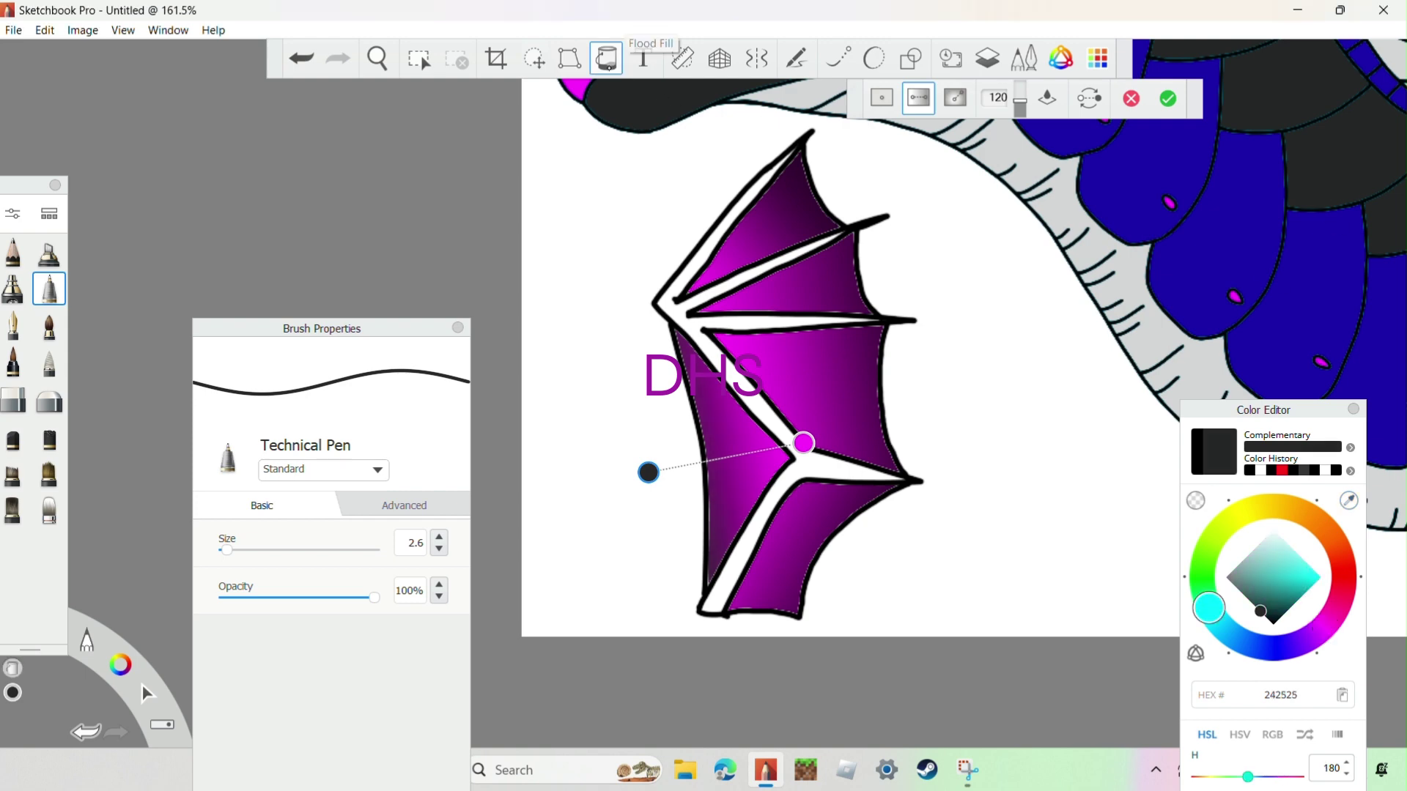
# Step: Flood fill the wing's bones with solid dark gray 242525
pyautogui.scroll(2, 911, 370)
pyautogui.scroll(-4, 671, 397)
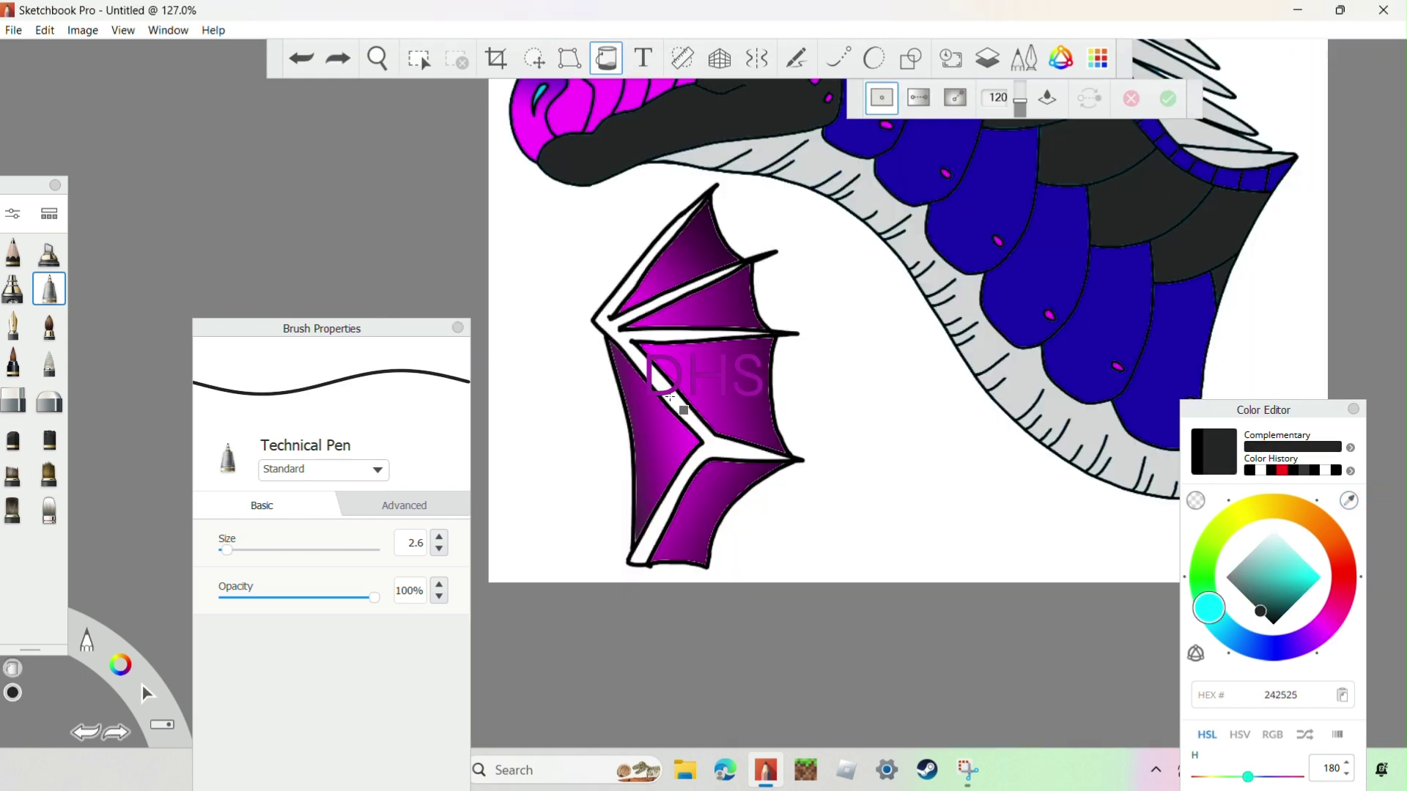
pyautogui.click(671, 396)
pyautogui.scroll(-3, 584, 376)
pyautogui.scroll(3, 546, 406)
# Step: Dot white stars across the wing panels with the Technical Pen, using sizes 2.6 and 1.8
pyautogui.click(1232, 574)
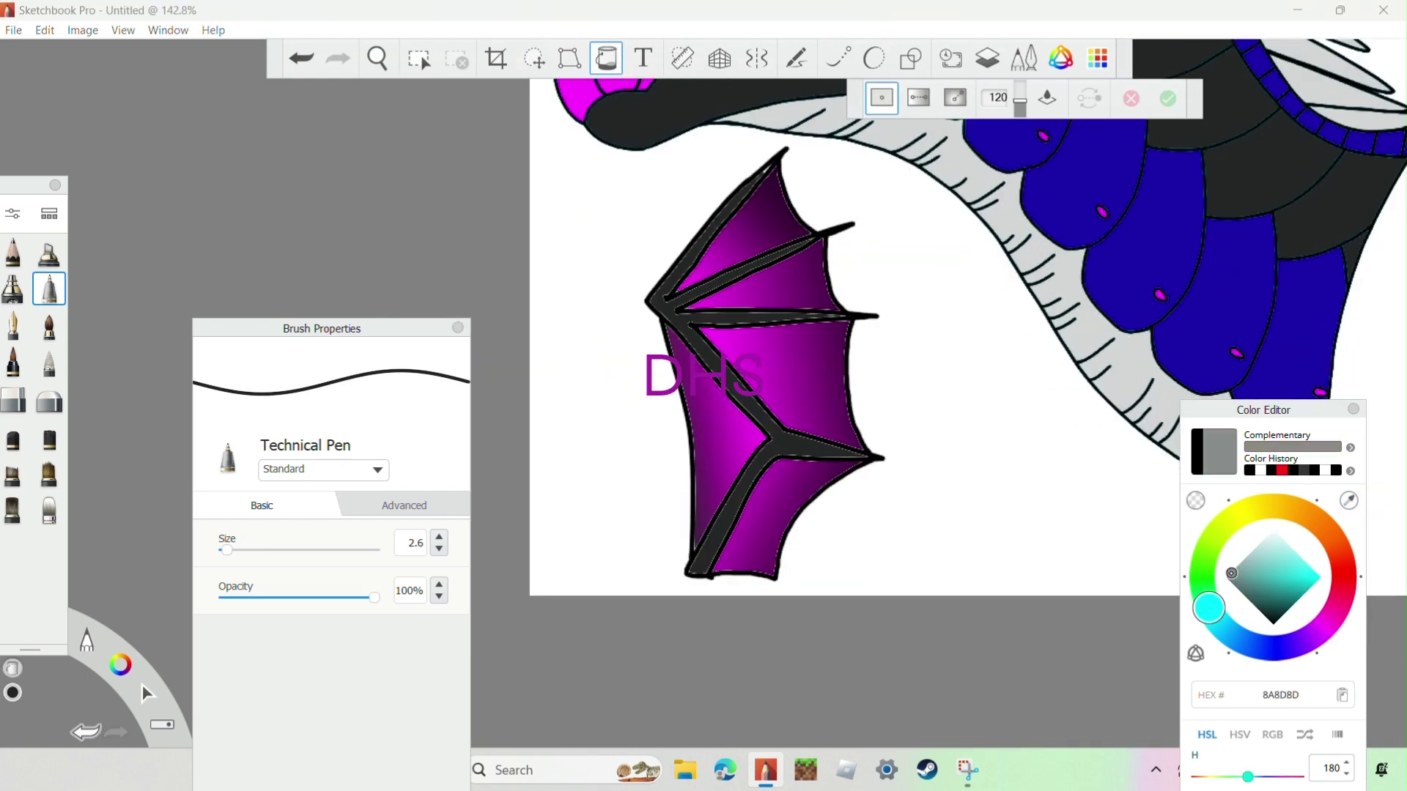
pyautogui.moveTo(1232, 574); pyautogui.dragTo(1274, 530)
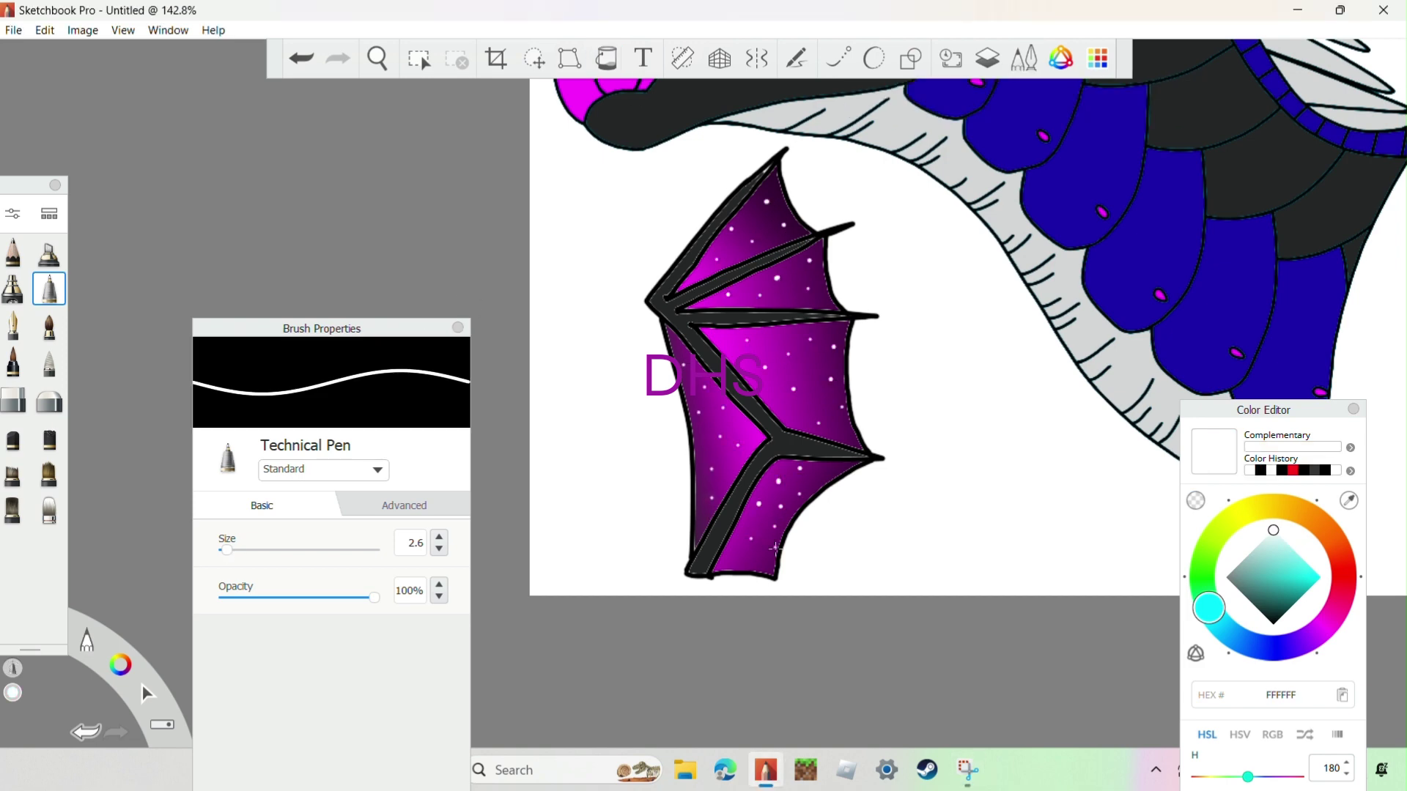
pyautogui.press('[')
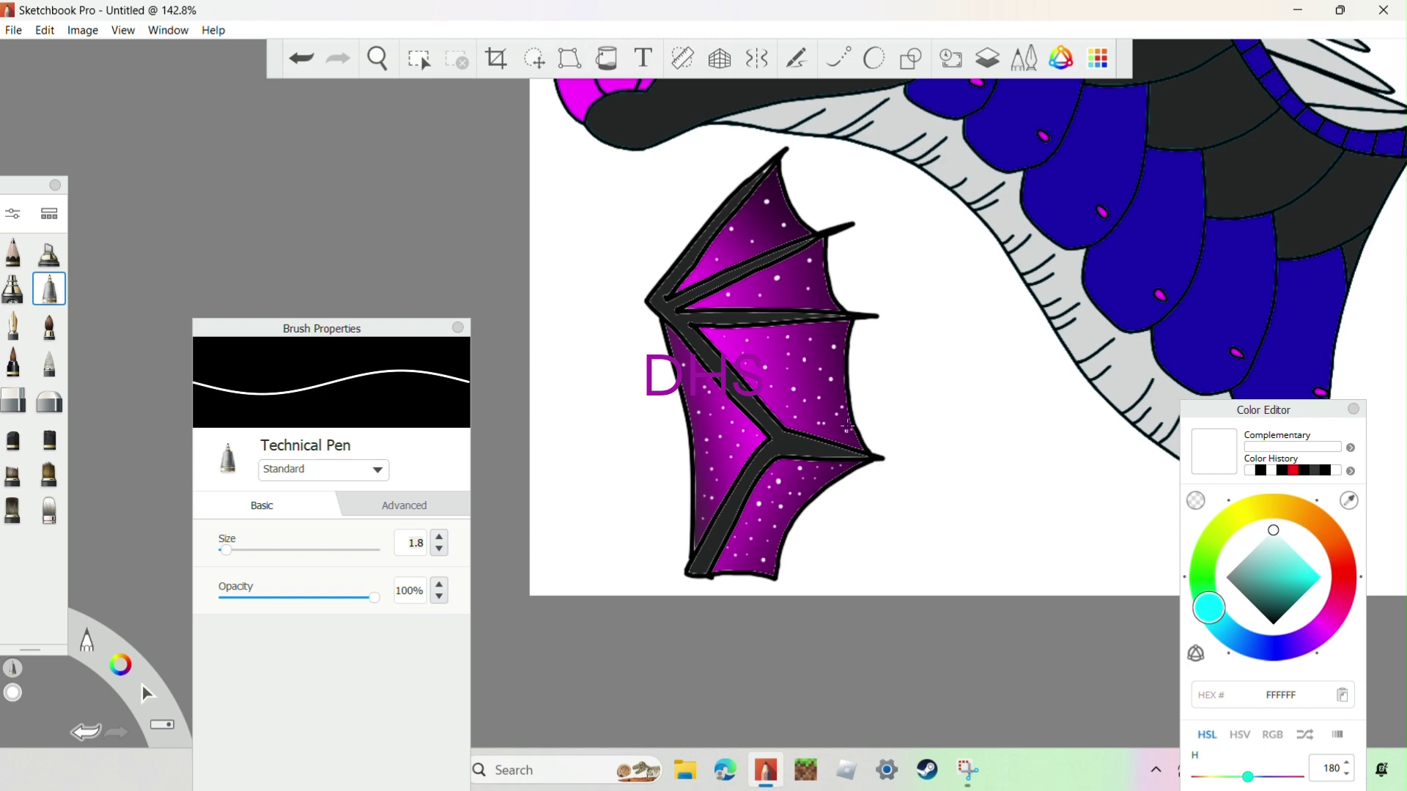
# Step: Cover the pale gaps along the upper wing bones with dark gray 252626 using the Vintage Marker at size 2.1 and 51% wetness
pyautogui.scroll(-5, 751, 249)
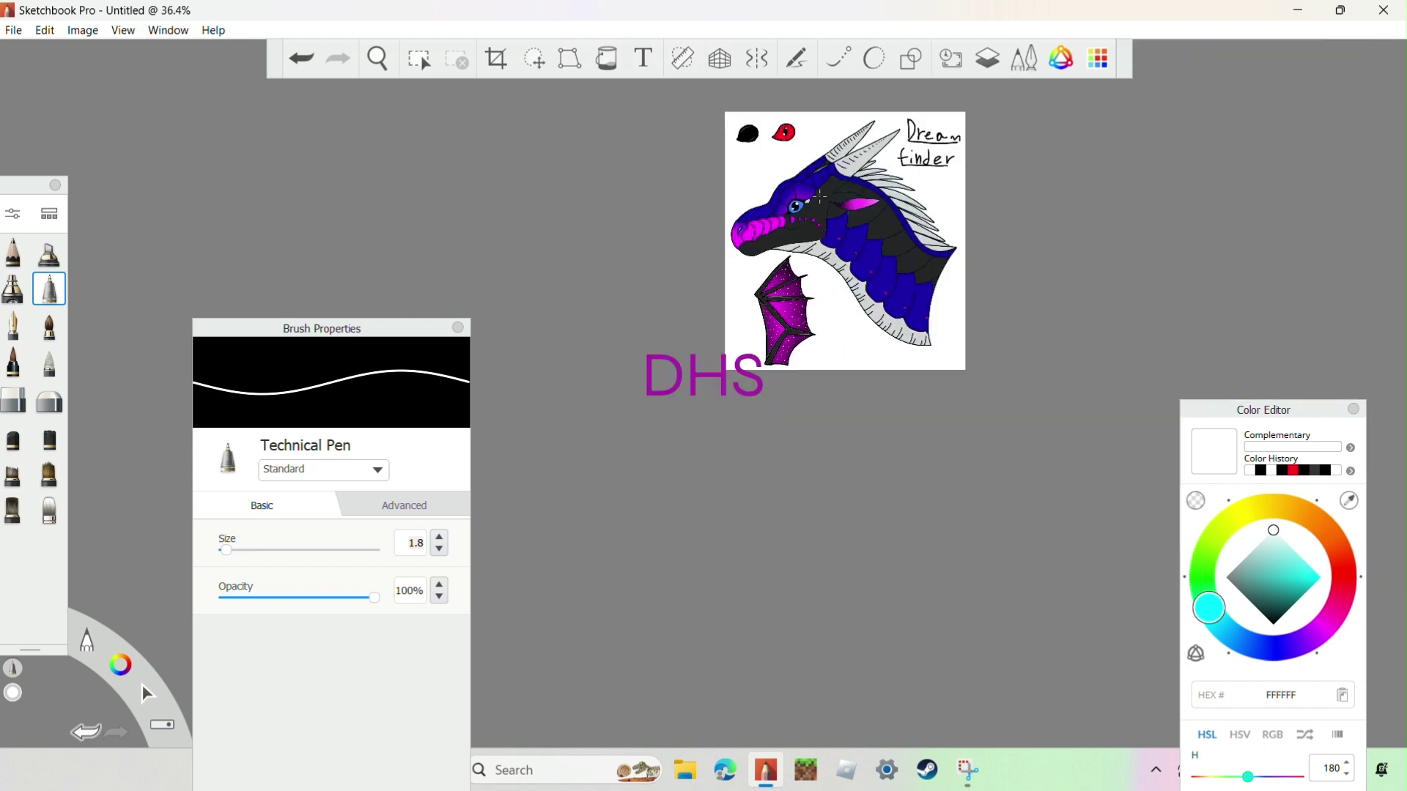
pyautogui.scroll(10, 676, 407)
pyautogui.click(49, 252)
pyautogui.keyDown('alt'); pyautogui.click(741, 416); pyautogui.keyUp('alt')
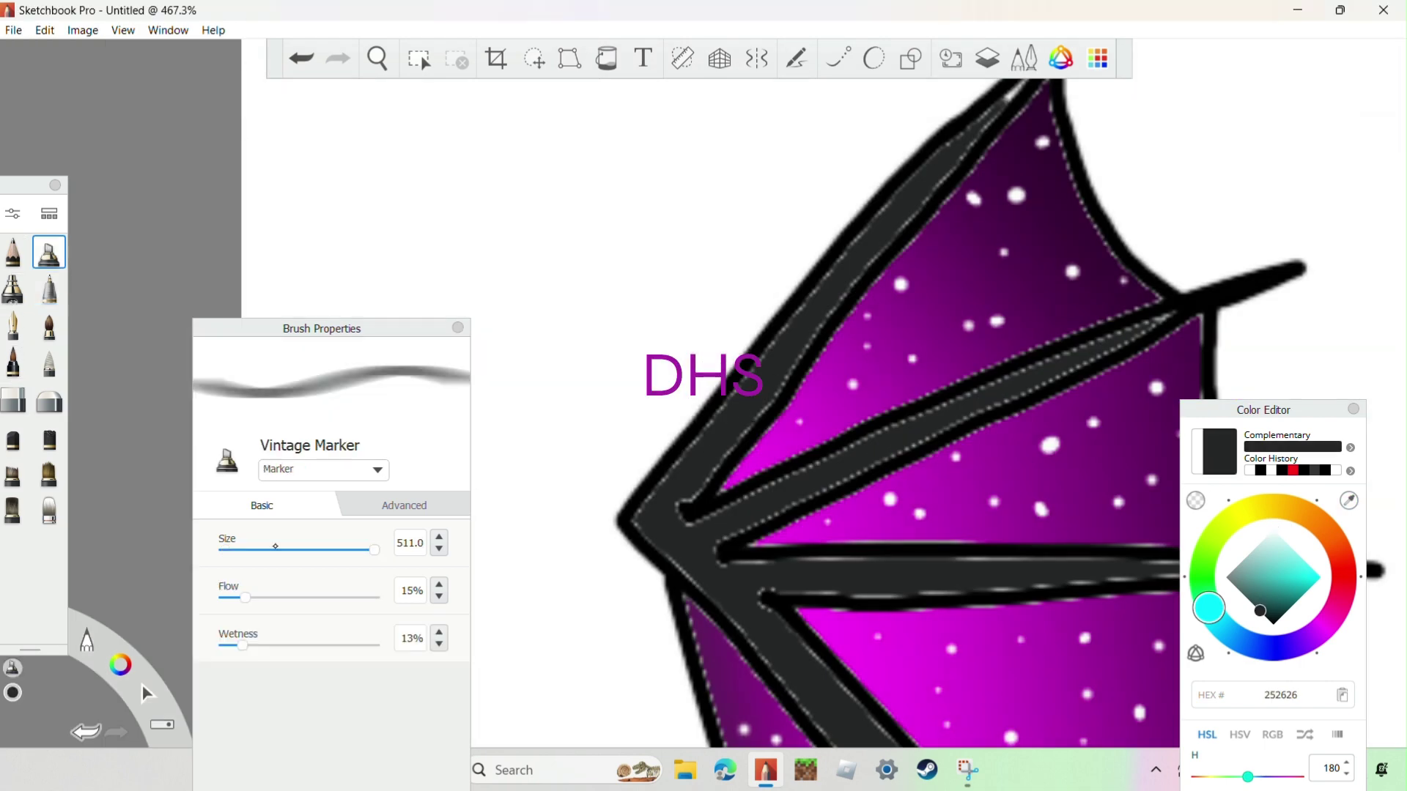
pyautogui.click(301, 646)
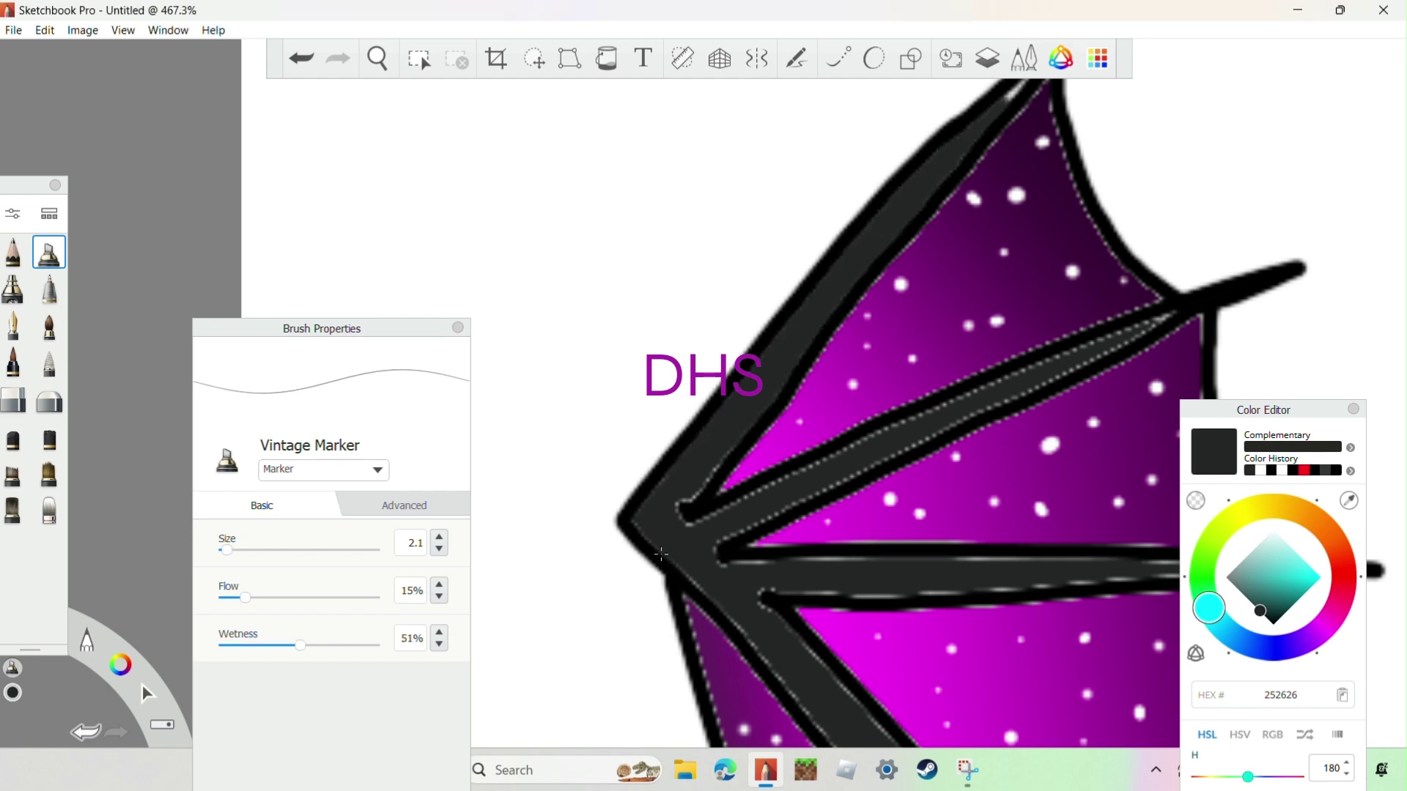
pyautogui.moveTo(830, 481)
pyautogui.mouseDown()
pyautogui.moveTo(1144, 328)
pyautogui.moveTo(823, 486)
pyautogui.mouseUp()
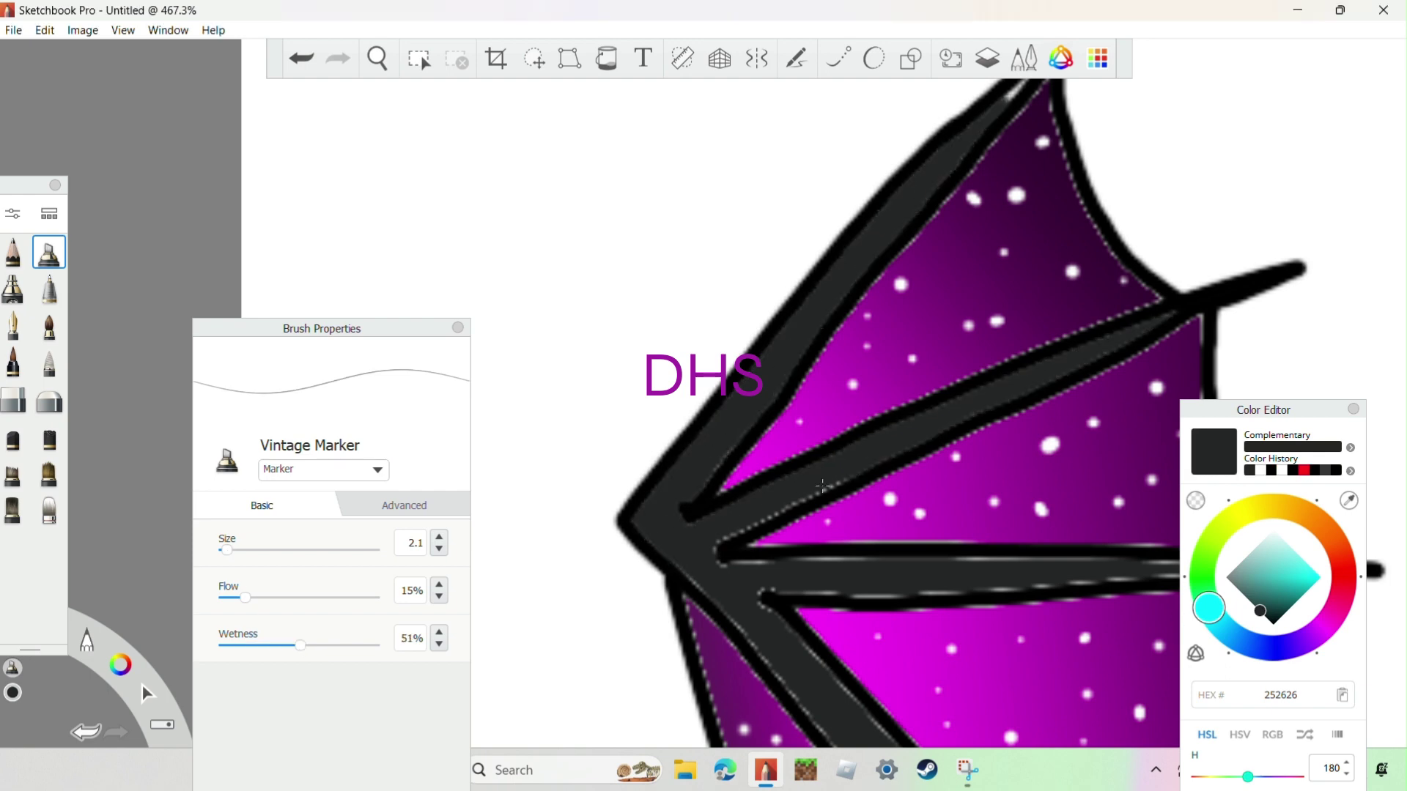
pyautogui.scroll(-2, 977, 420)
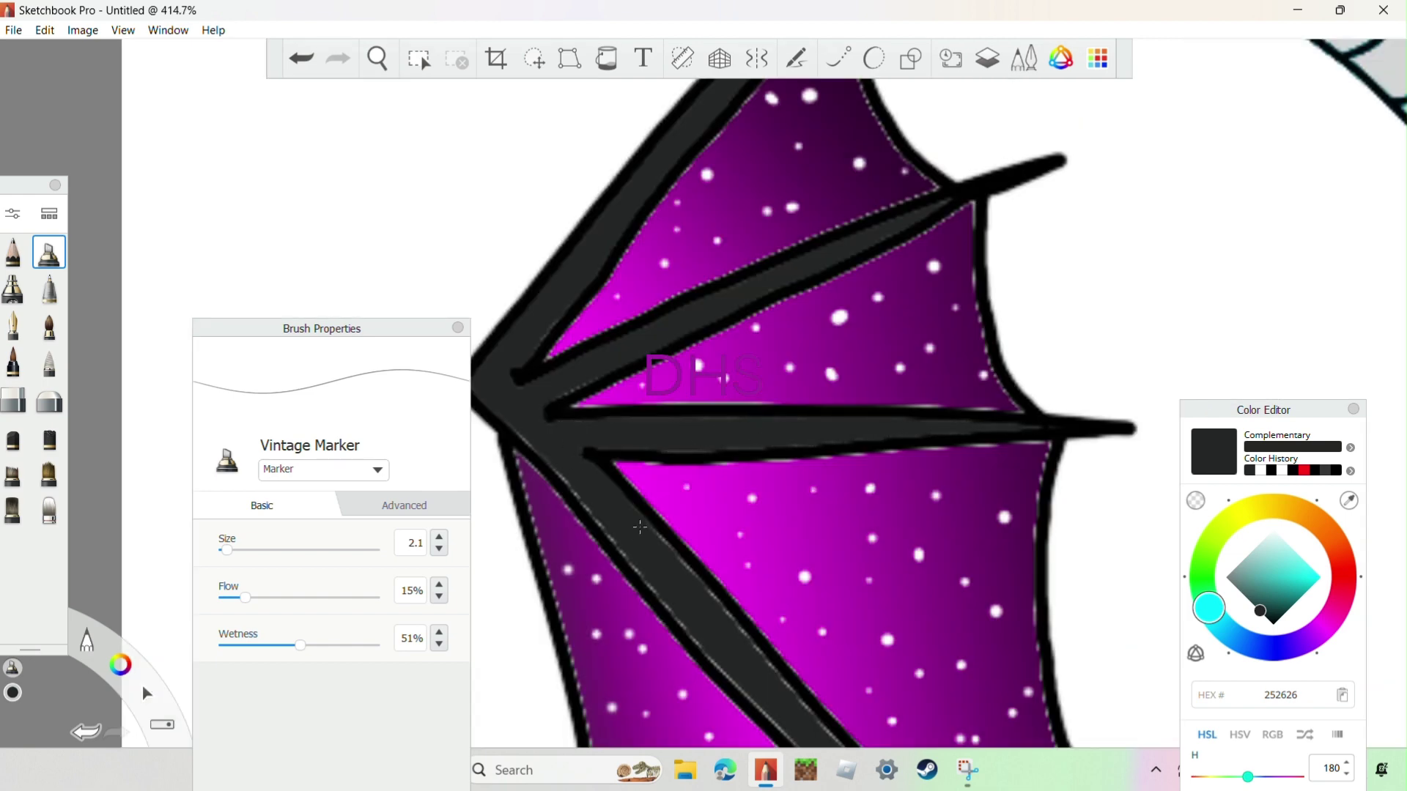
# Step: Raise the marker's wetness to 80% and cover the pale gaps along the lower wing bones in the same dark gray
pyautogui.scroll(-5, 723, 647)
pyautogui.scroll(5, 768, 679)
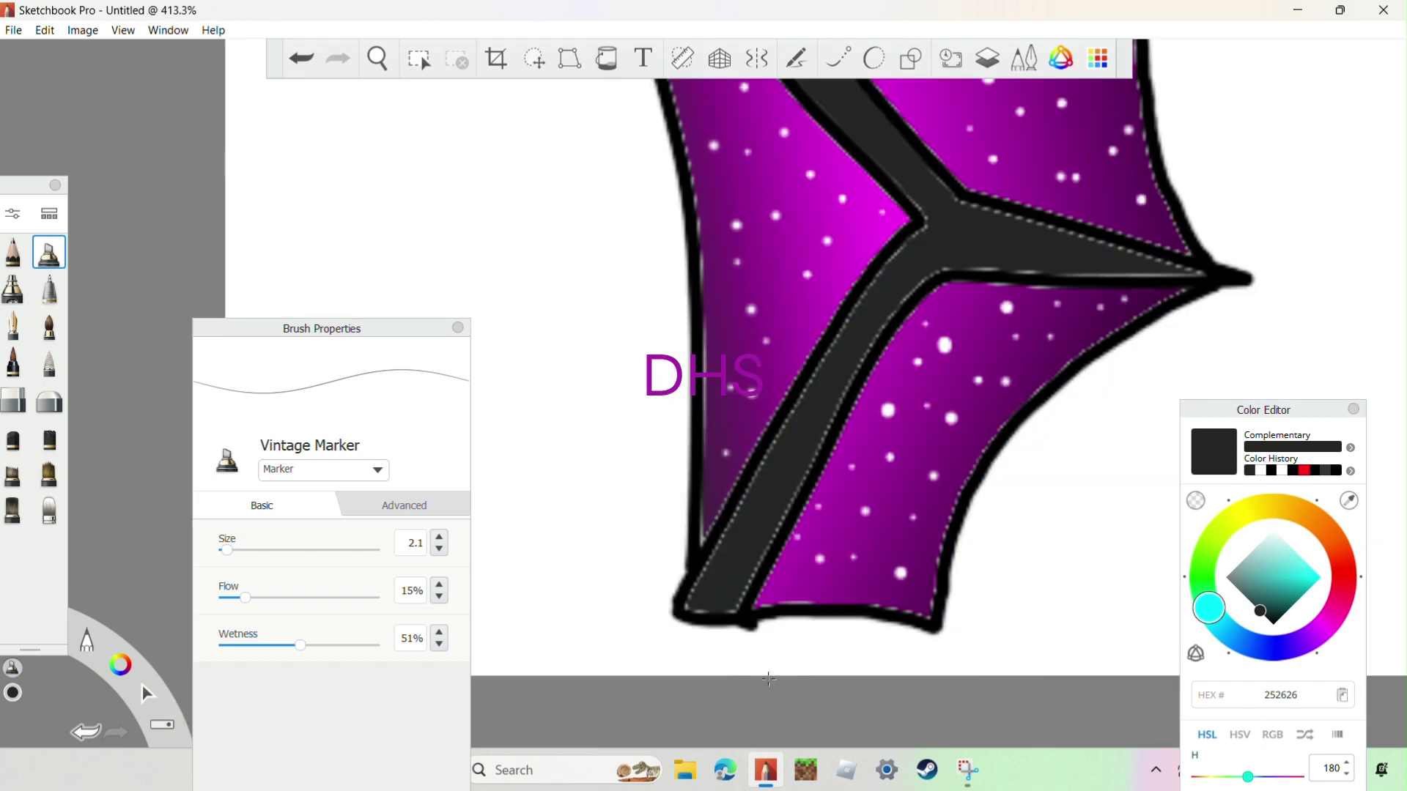
pyautogui.moveTo(301, 644); pyautogui.dragTo(344, 644)
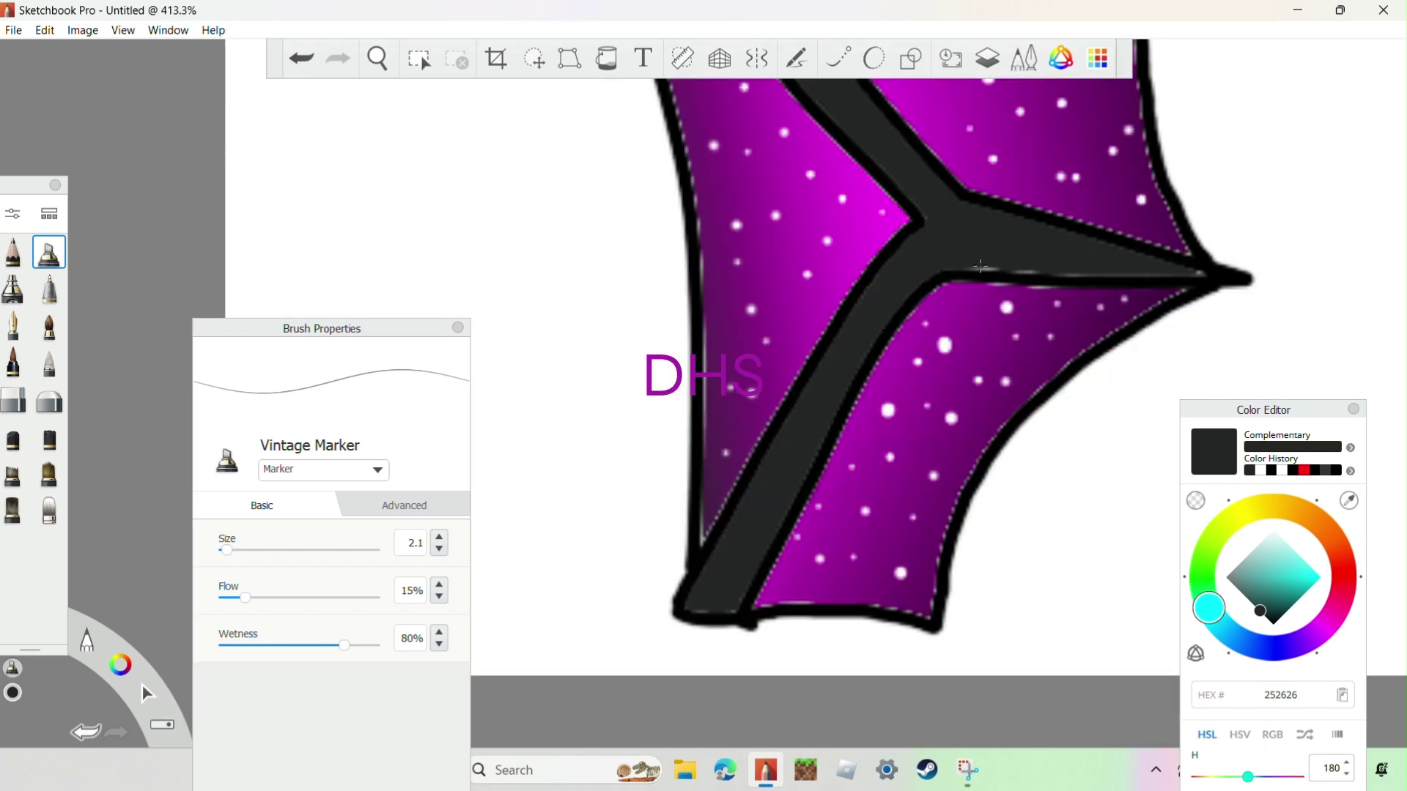
pyautogui.scroll(-5, 1131, 247)
pyautogui.scroll(10, 733, 373)
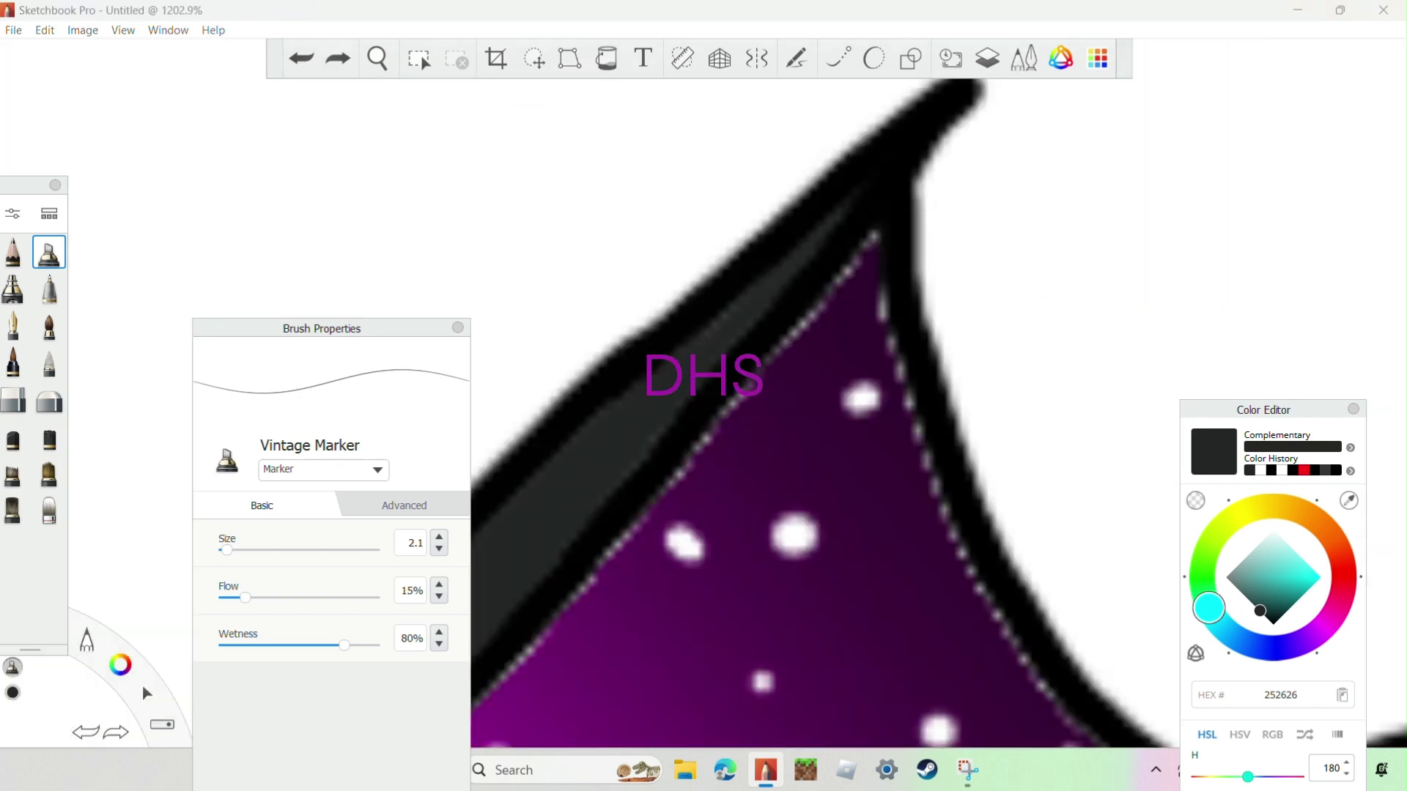
# Step: Select the whole wing with a freehand lasso and rotate it clockwise into the empty area below the dragon's jaw
pyautogui.scroll(-20, 753, 369)
pyautogui.scroll(10, 753, 369)
pyautogui.scroll(-3, 673, 476)
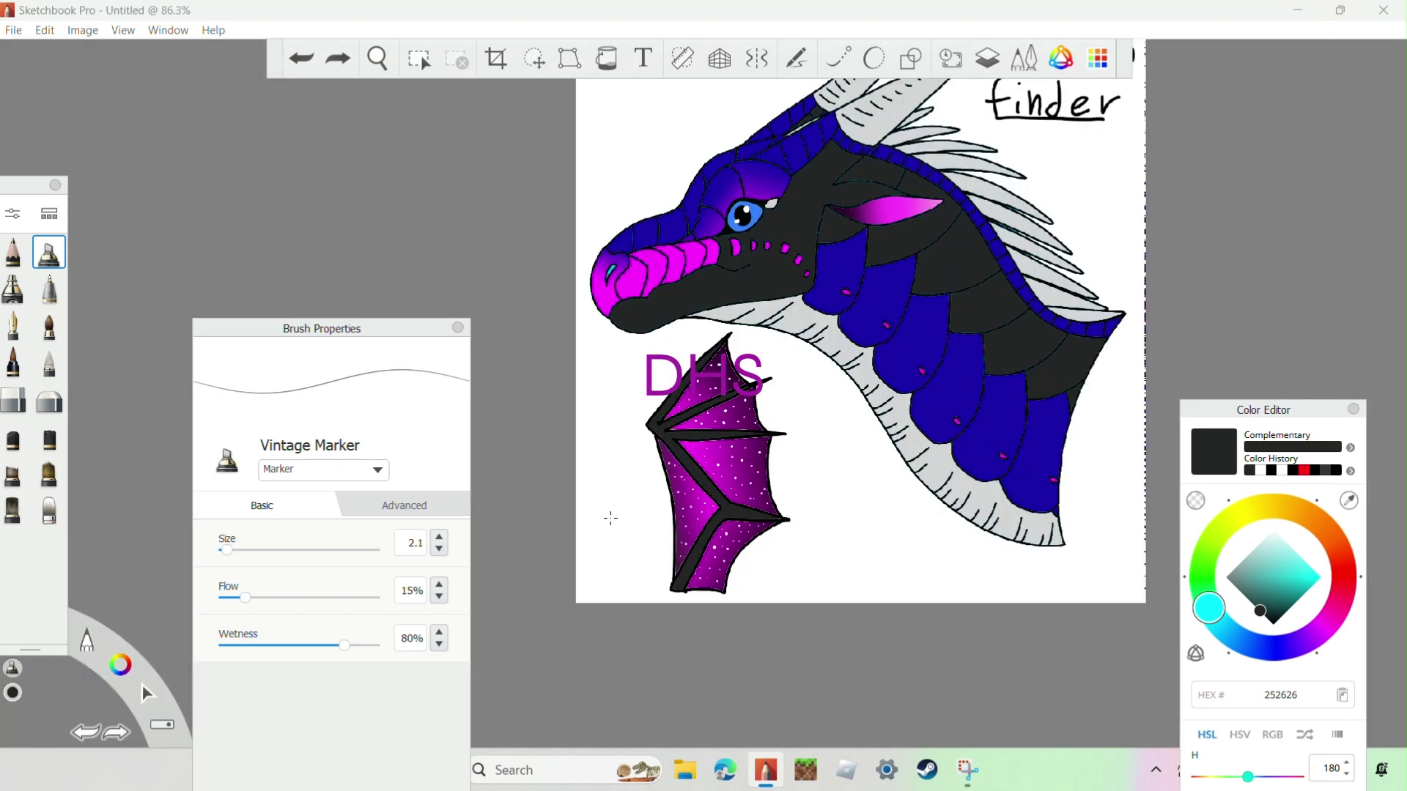
pyautogui.scroll(3, 673, 477)
pyautogui.press('m')
pyautogui.moveTo(741, 315); pyautogui.dragTo(683, 359)
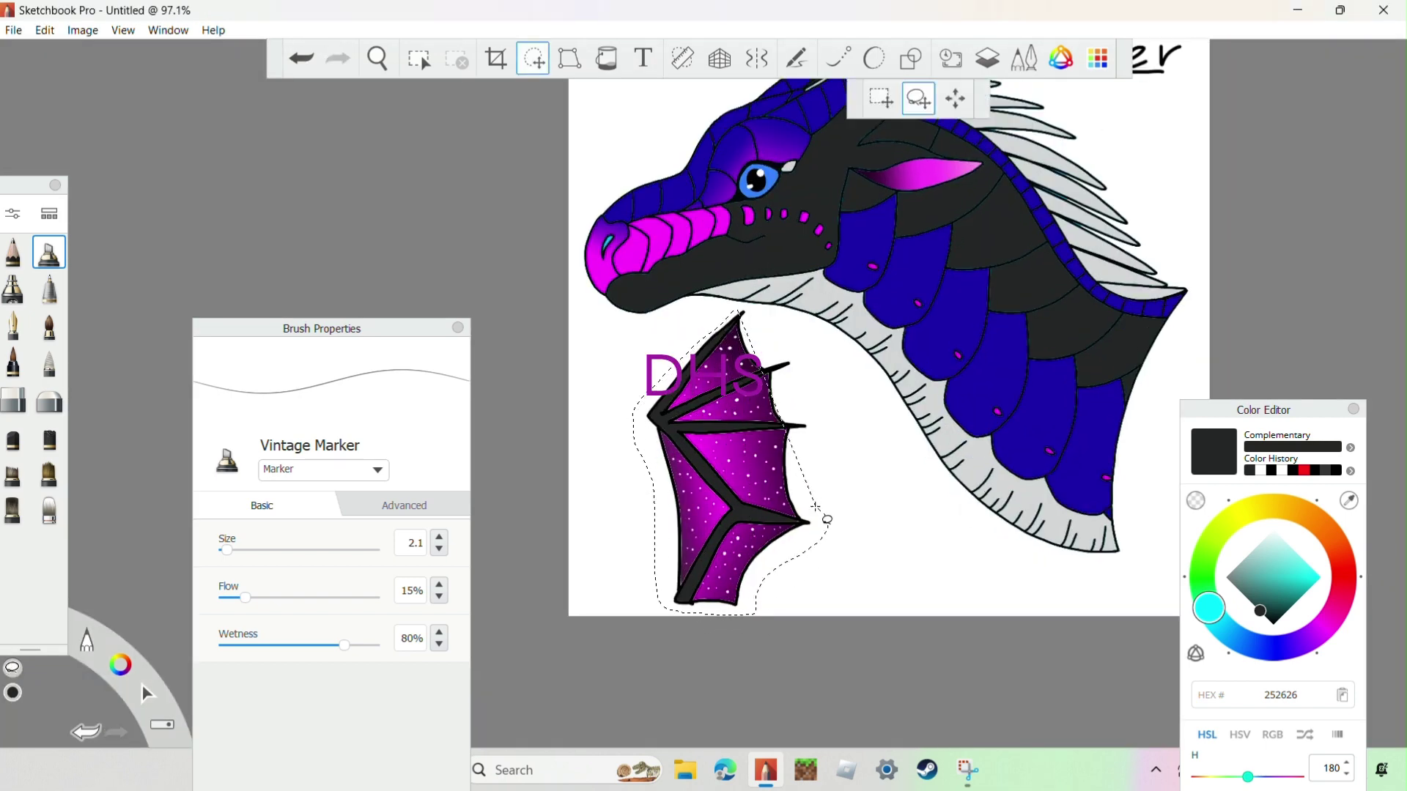
pyautogui.moveTo(799, 361); pyautogui.dragTo(741, 315)
pyautogui.moveTo(762, 440); pyautogui.dragTo(850, 376)
pyautogui.scroll(-3, 780, 696)
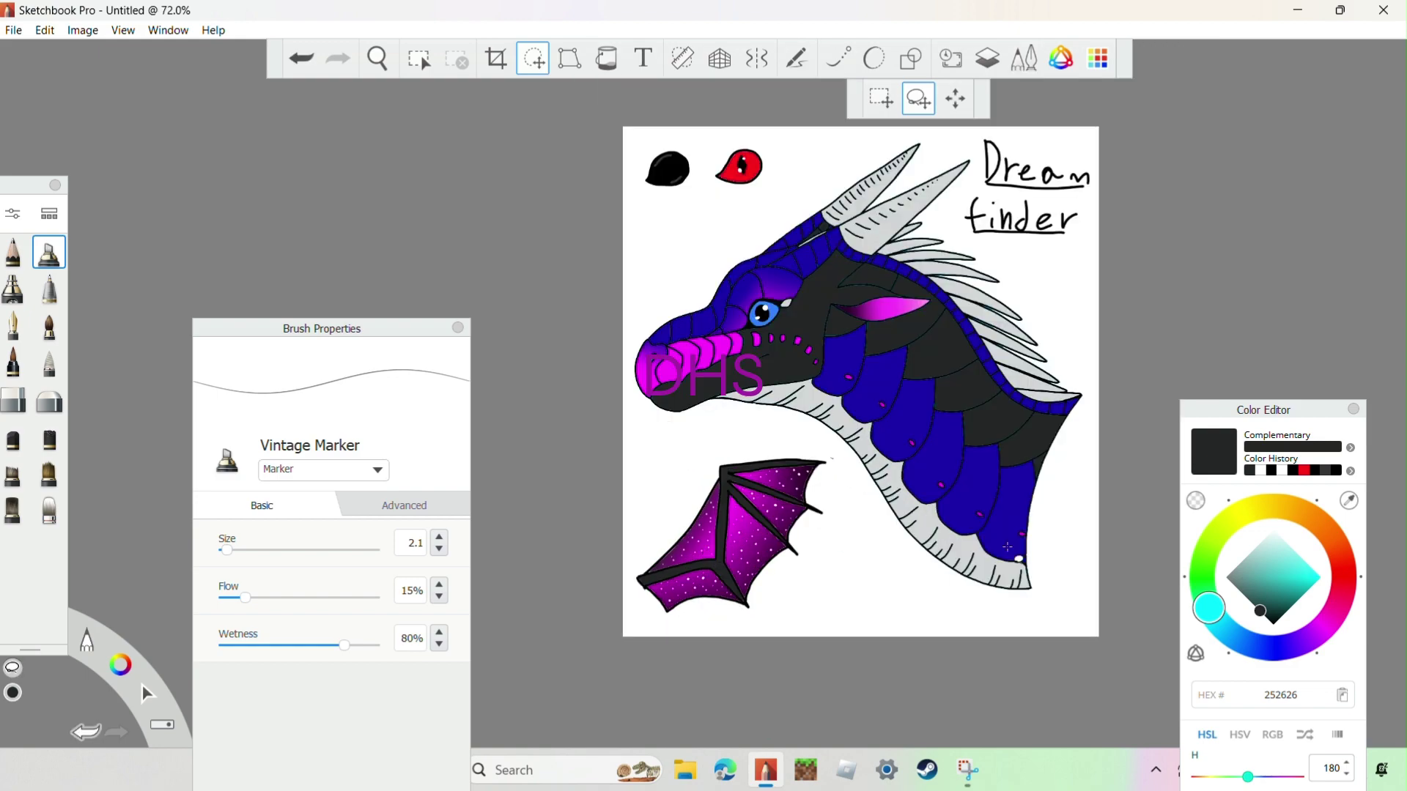
# Step: Merge Layer2 with Layer1 and flood fill the white area around the artwork with solid turquoise 00C3C3
pyautogui.scroll(2, 1103, 263)
pyautogui.click(1310, 588)
pyautogui.hotkey('ctrl', 'l')
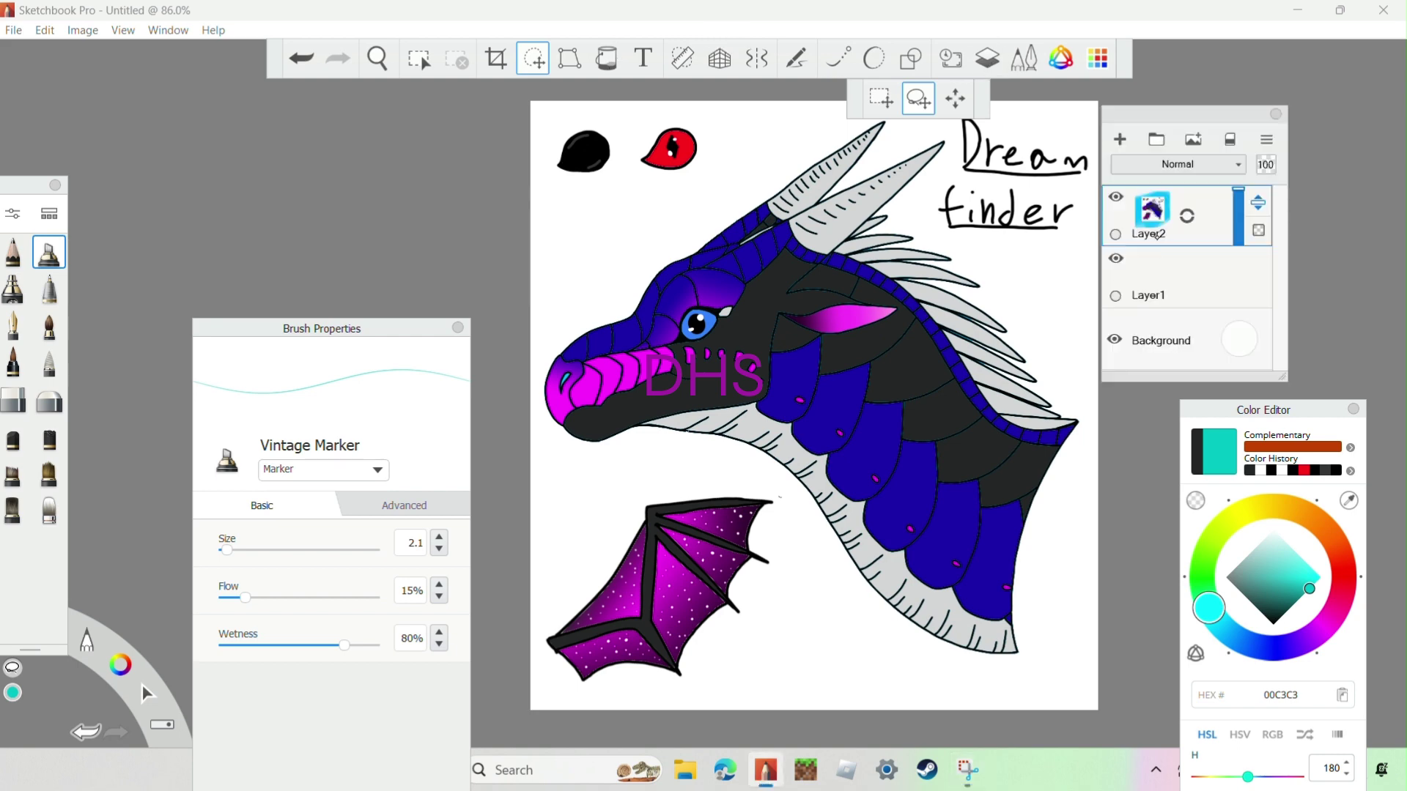
pyautogui.hotkey('ctrl', 'e')
pyautogui.press('f')
pyautogui.click(779, 496)
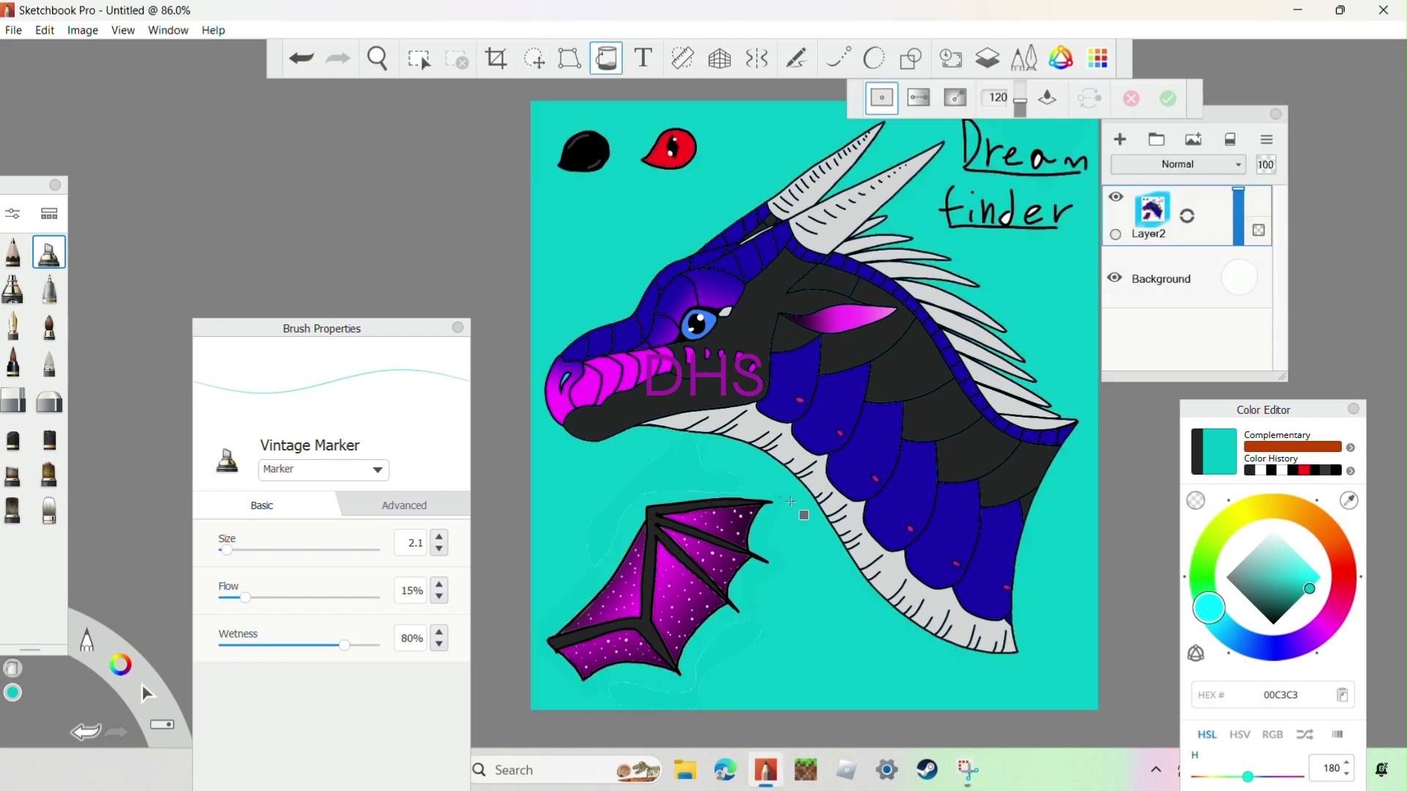
pyautogui.press('Escape')
# Step: Color the inside of the dragon's nostril black 000000 with the Technical Pen at size 1.8
pyautogui.scroll(15, 556, 379)
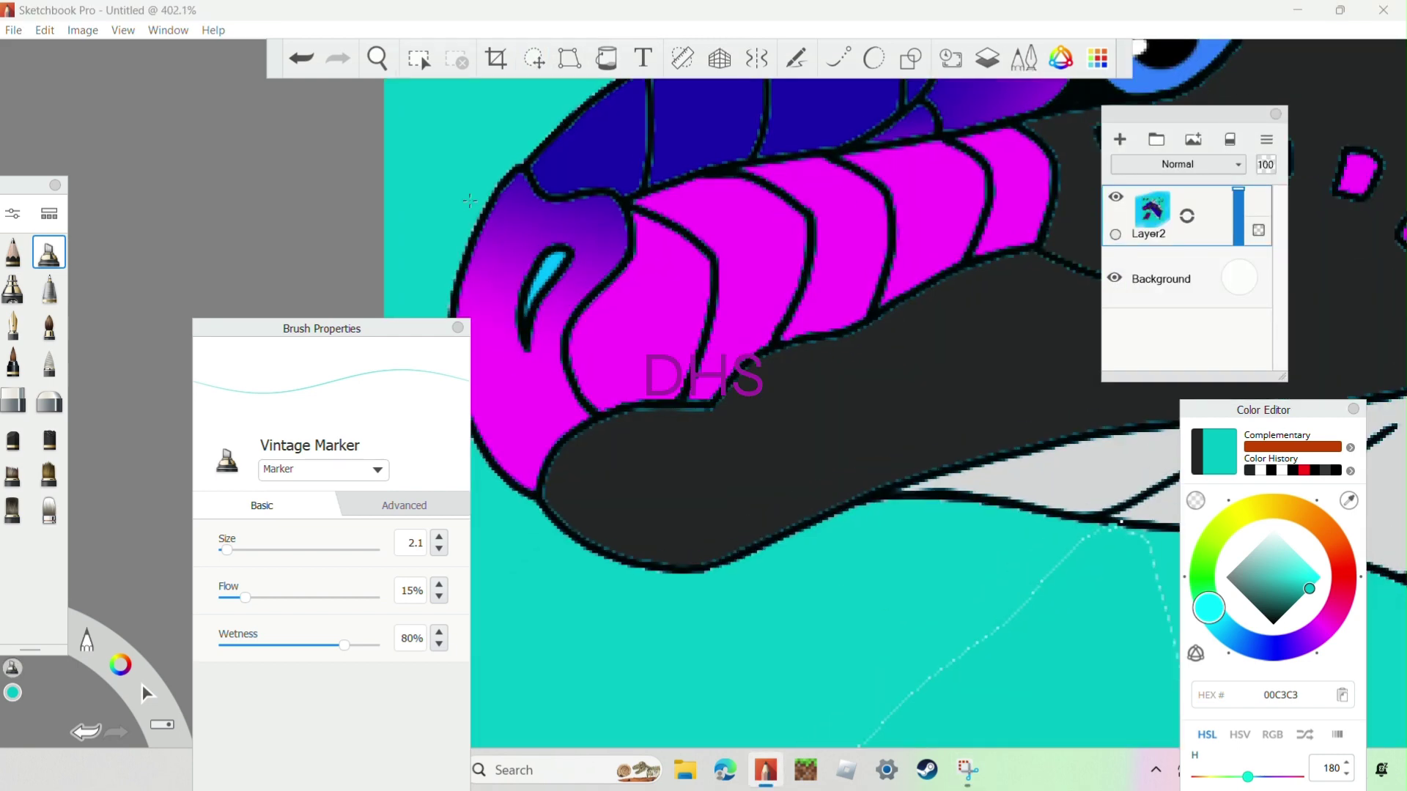
pyautogui.keyDown('alt'); pyautogui.click(658, 345); pyautogui.keyUp('alt')
pyautogui.click(49, 288)
pyautogui.moveTo(630, 352)
pyautogui.mouseDown()
pyautogui.moveTo(658, 344)
pyautogui.moveTo(598, 447)
pyautogui.mouseUp()
pyautogui.scroll(-15, 925, 238)
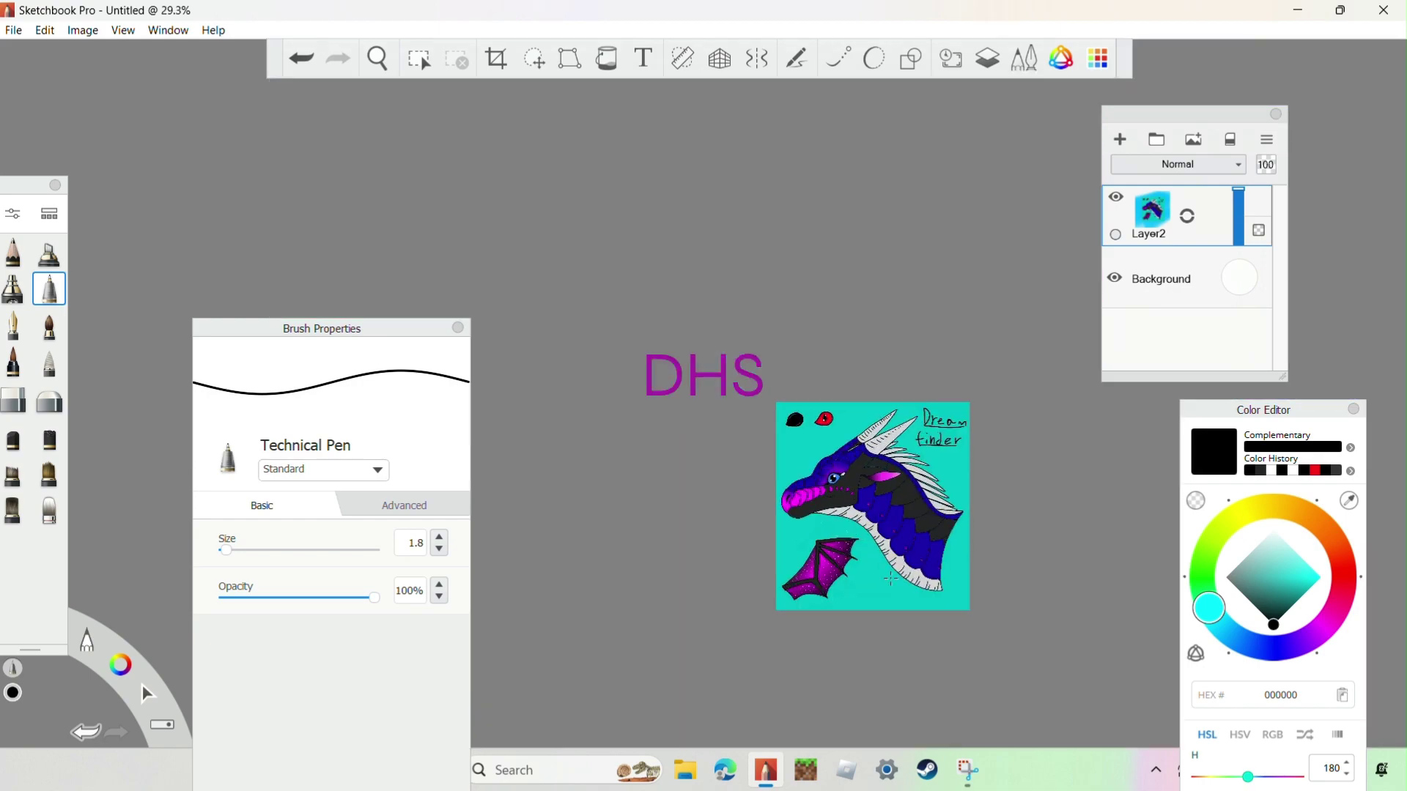
pyautogui.scroll(3, 925, 238)
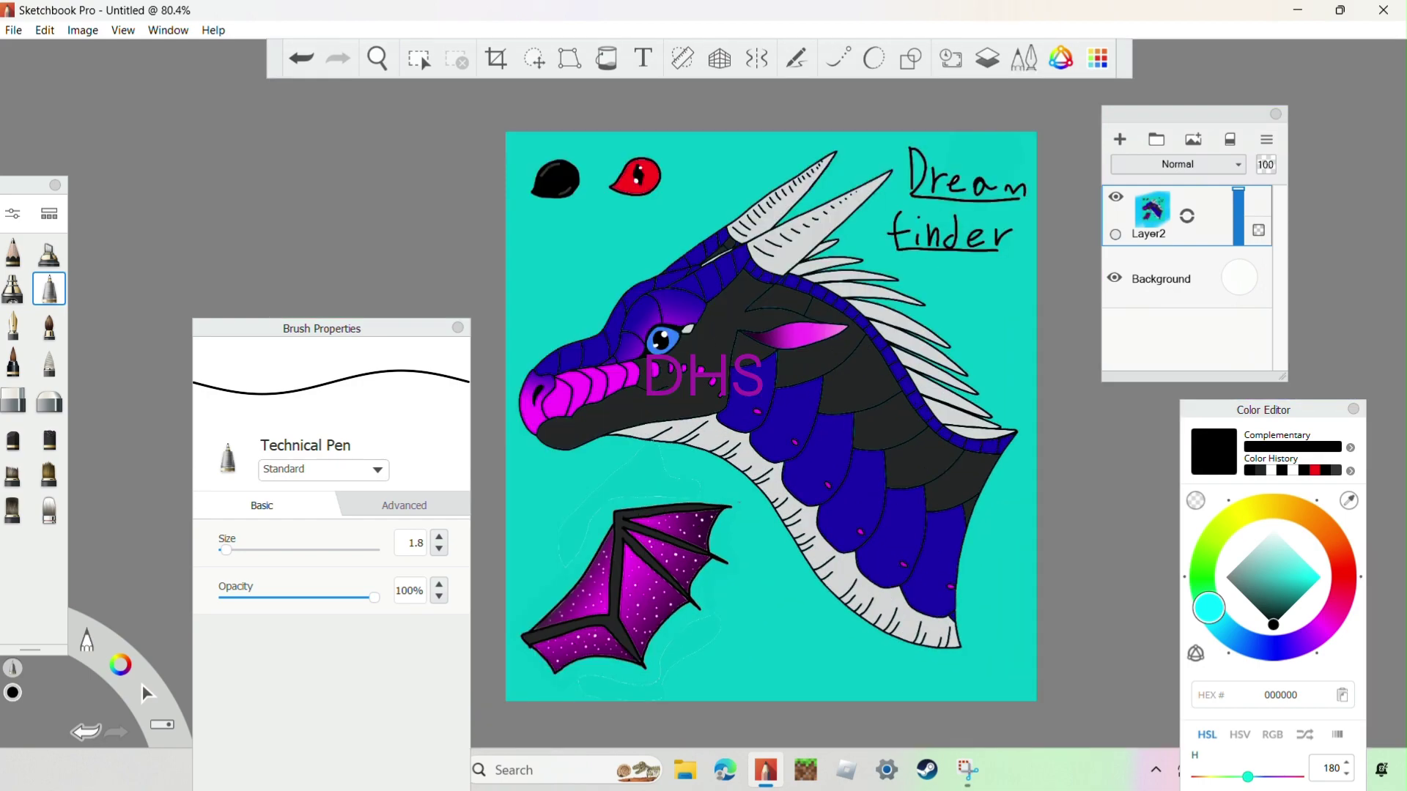